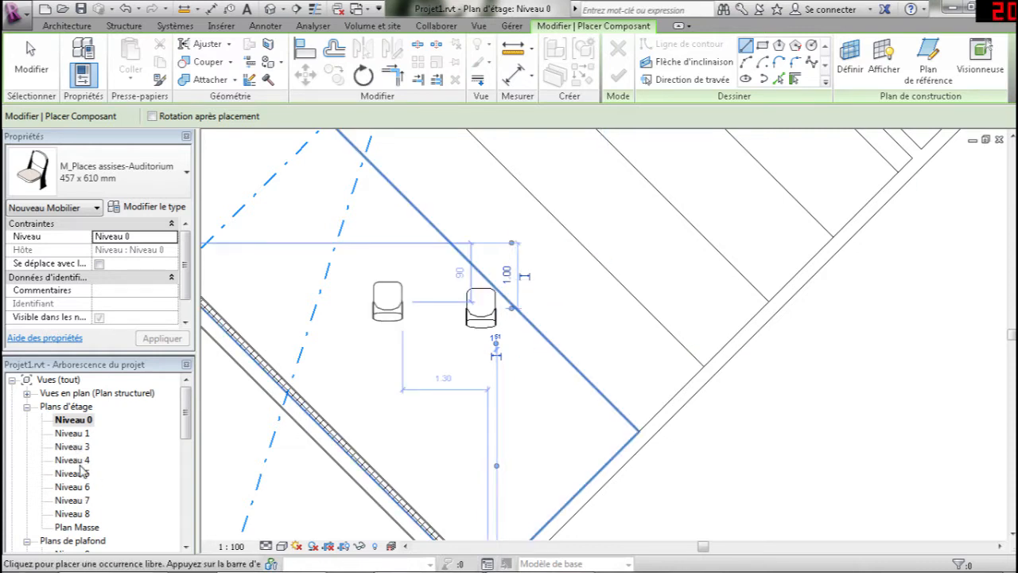
Step: Open the Niveau 3 floor plan and place an M_Places assises-Auditorium 457 x 610 mm seat on the second tier
double_click(80, 448)
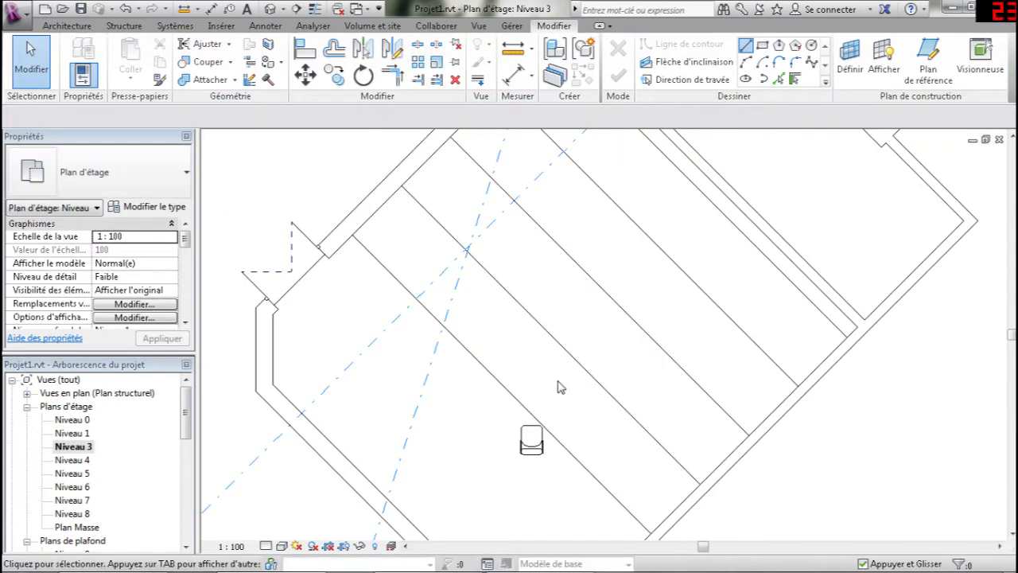
middle_click_drag(585, 404, 494, 297)
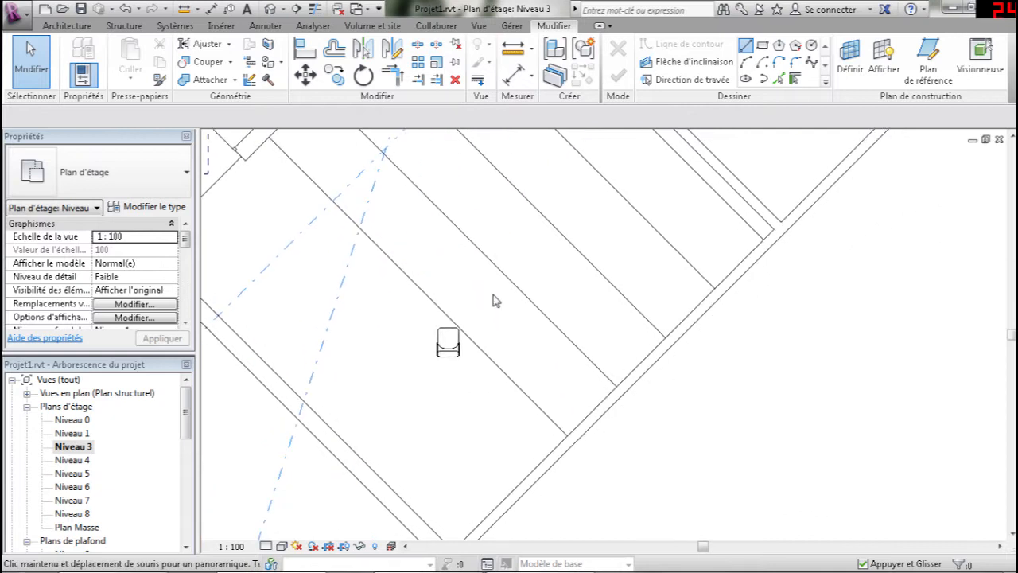
left_click(67, 25)
left_click(159, 61)
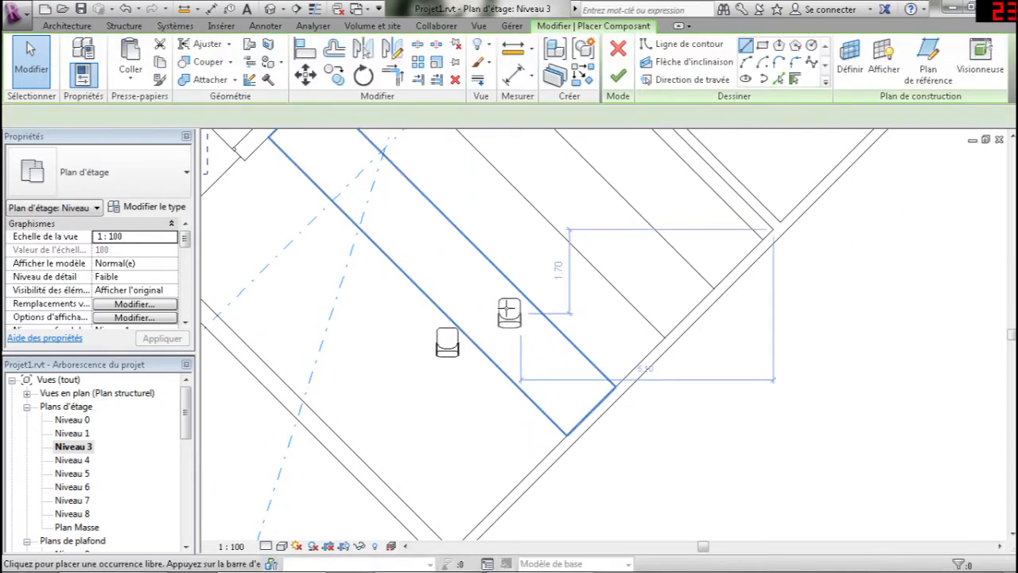
left_click(513, 304)
left_click(573, 253)
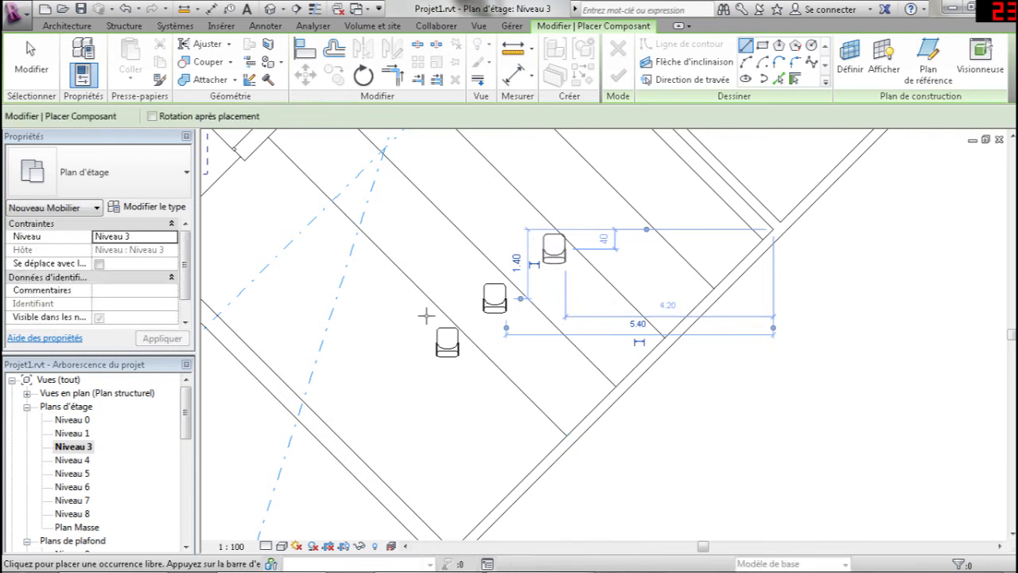
Step: Open the Niveau 4 floor plan and place an auditorium seat on the third tier
double_click(73, 460)
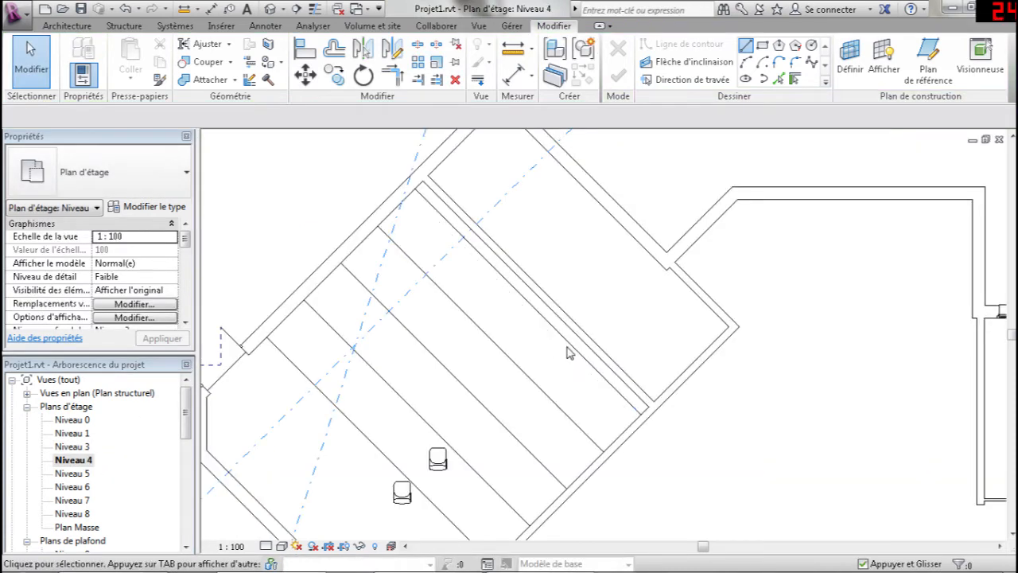
left_click(67, 25)
left_click(162, 62)
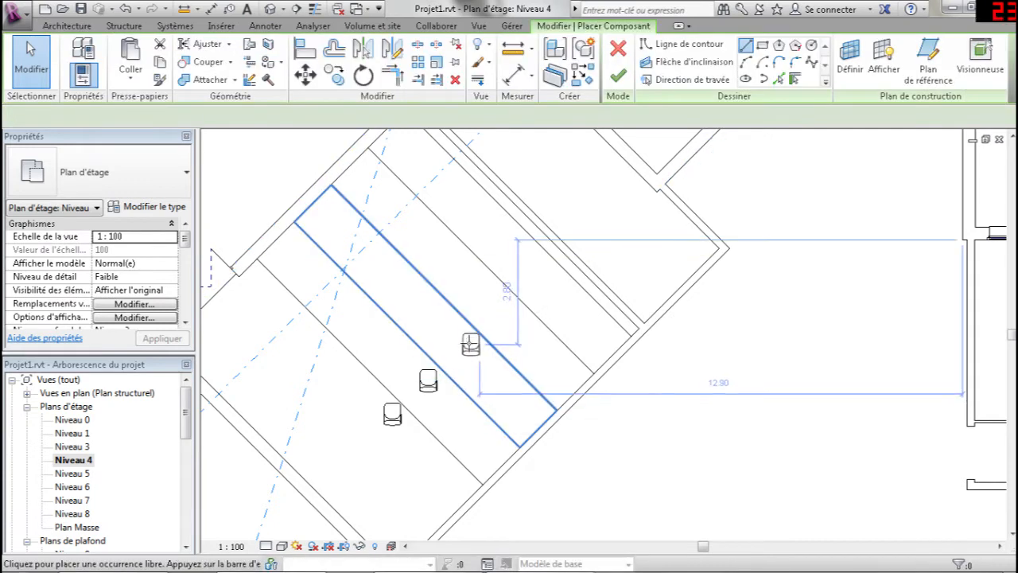
left_click(466, 341)
Step: Open the Niveau 5 floor plan, place an auditorium seat on the fourth tier, and end component placement
double_click(72, 473)
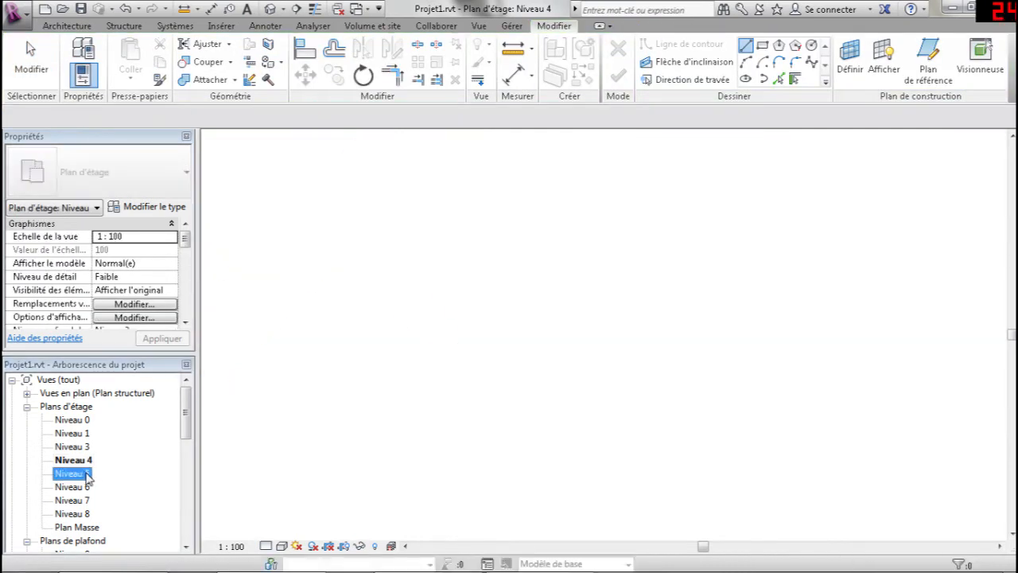
left_click(67, 26)
left_click(162, 62)
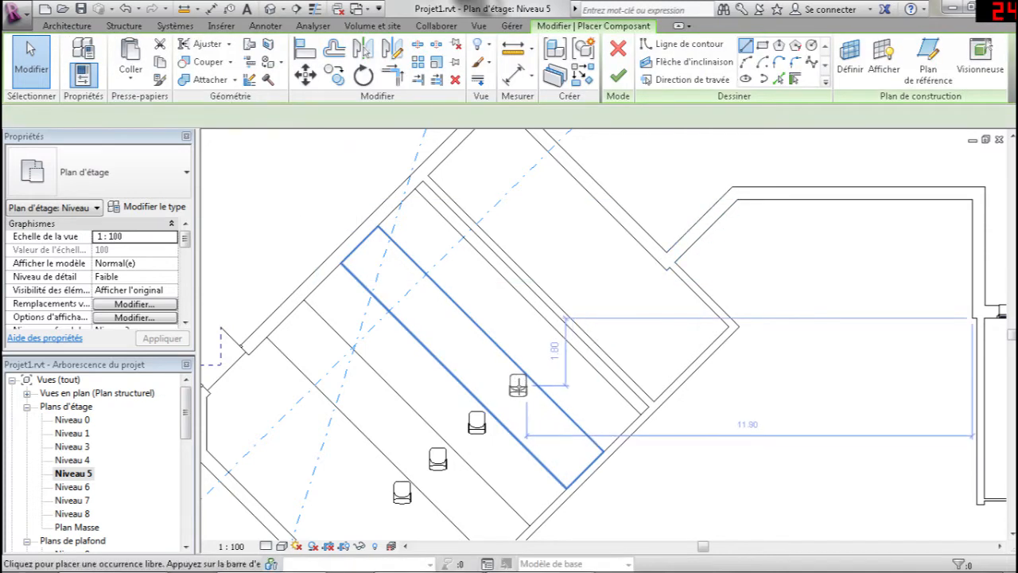
left_click(517, 385)
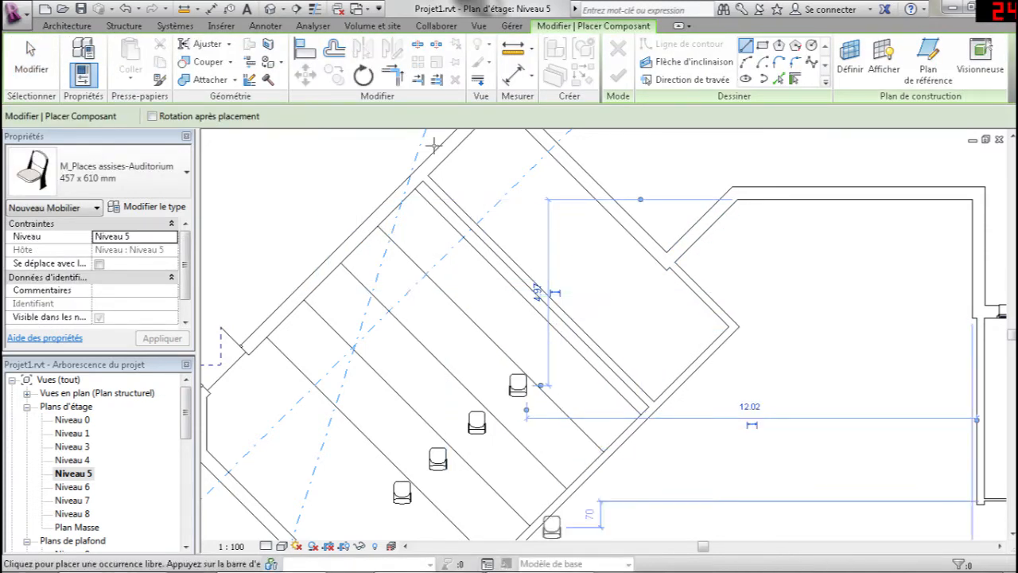
left_click(78, 28)
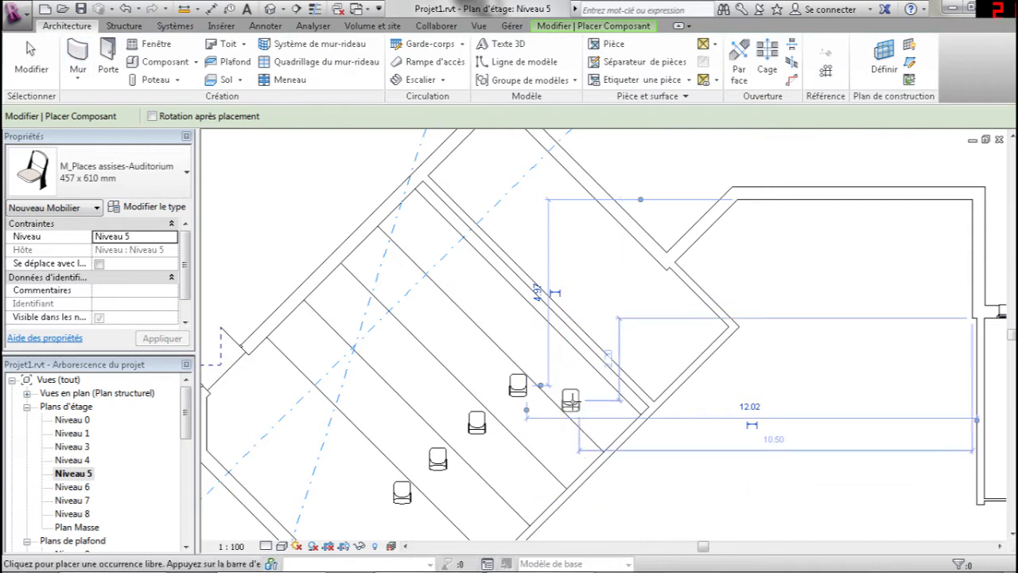
key("Escape")
Step: In the Niveau 0 floor plan, rotate the lowest tier's seat so its back runs parallel to the diagonal tier edge
middle_click_drag(409, 424, 523, 319)
scroll(521, 406, "up", 3)
mouse_move(552, 380)
middle_mouse_down()
mouse_move(577, 323)
mouse_move(542, 388)
middle_mouse_up()
scroll(577, 328, "down", 2)
left_click(514, 364)
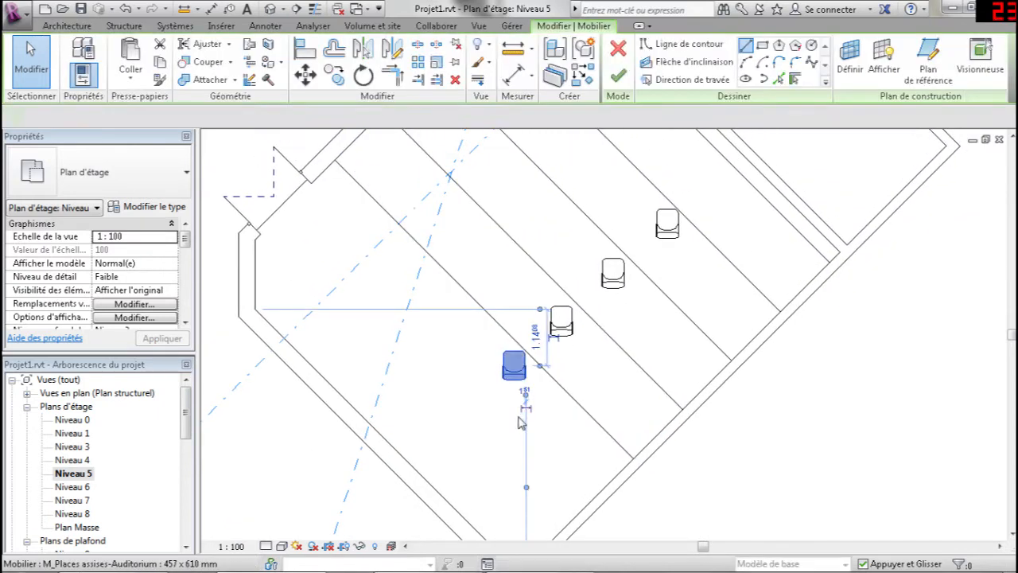
double_click(73, 420)
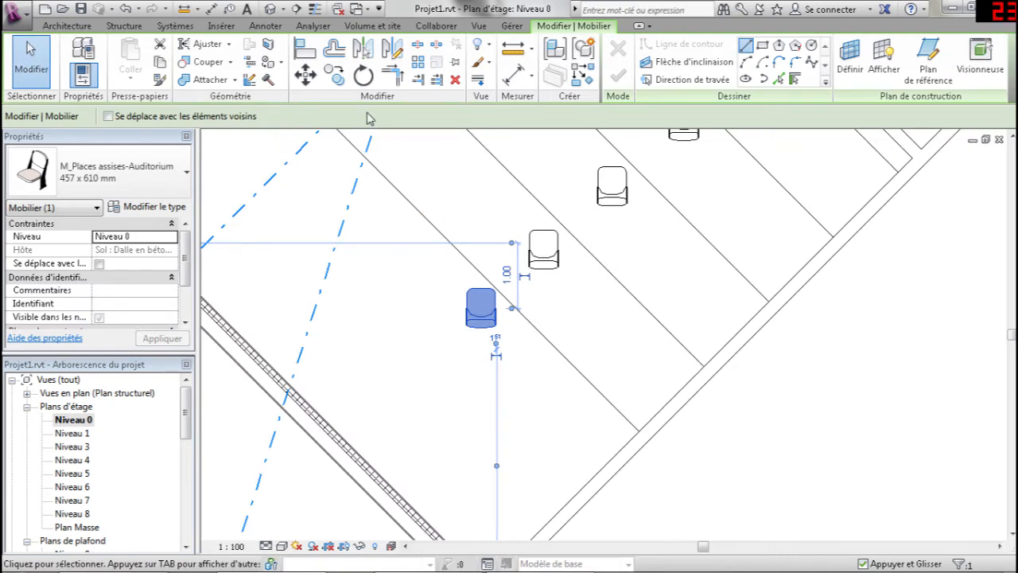
left_click(363, 74)
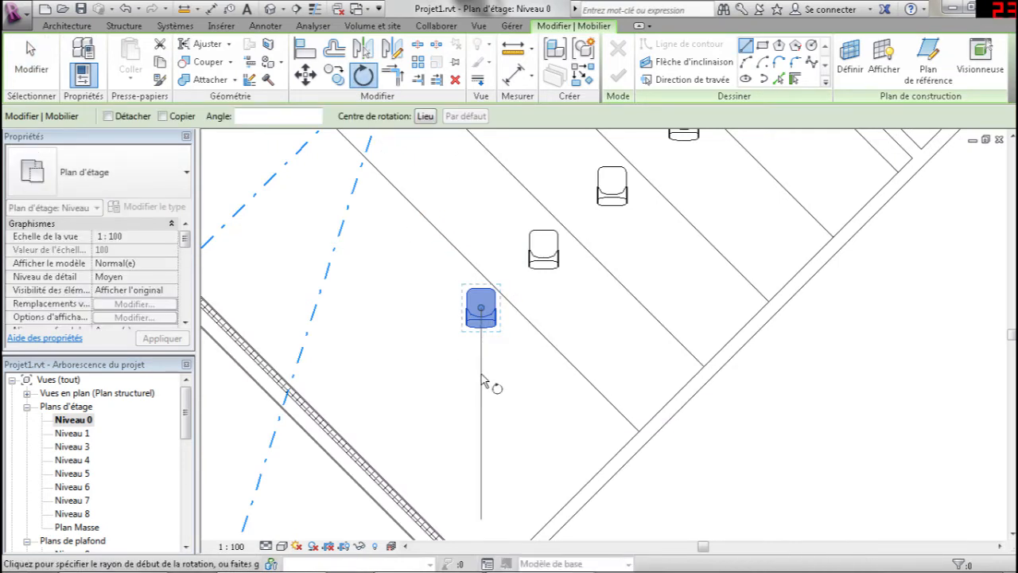
left_click(482, 377)
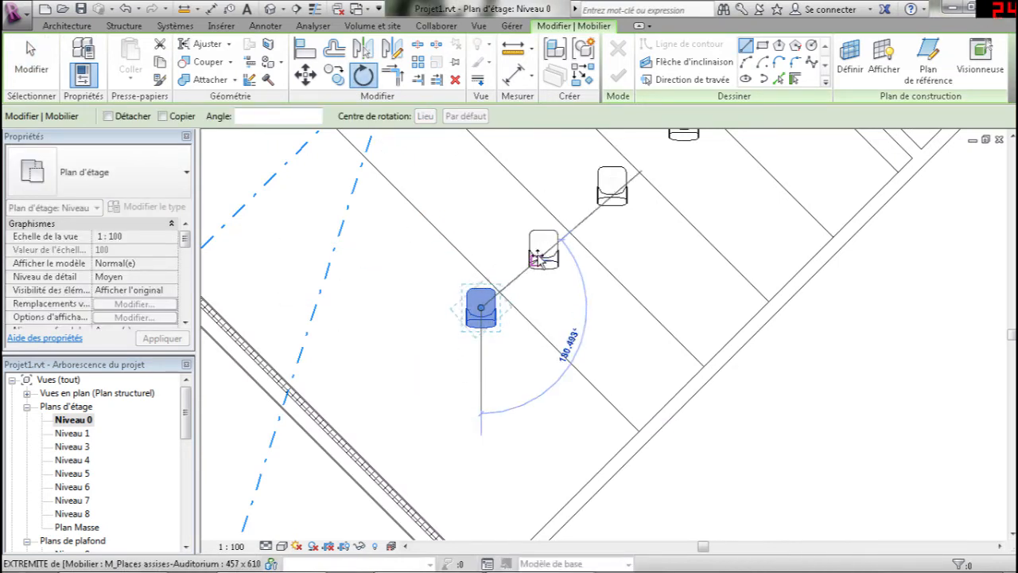
left_click(576, 212)
left_click(498, 424)
Step: Move the rotated seat along the tier edge to the end of the row near the double door
middle_click_drag(528, 382, 602, 432)
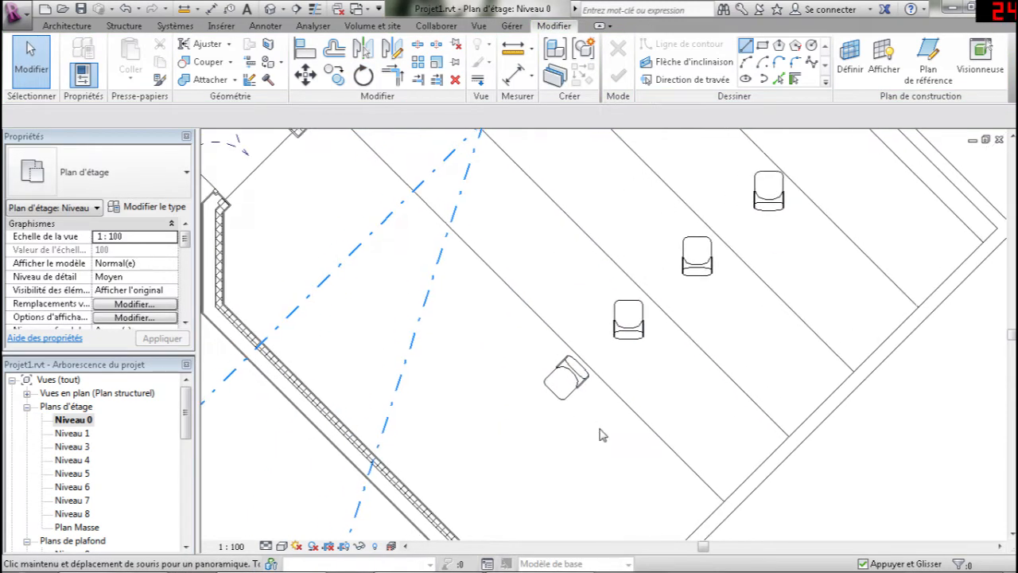
scroll(589, 420, "up", 2)
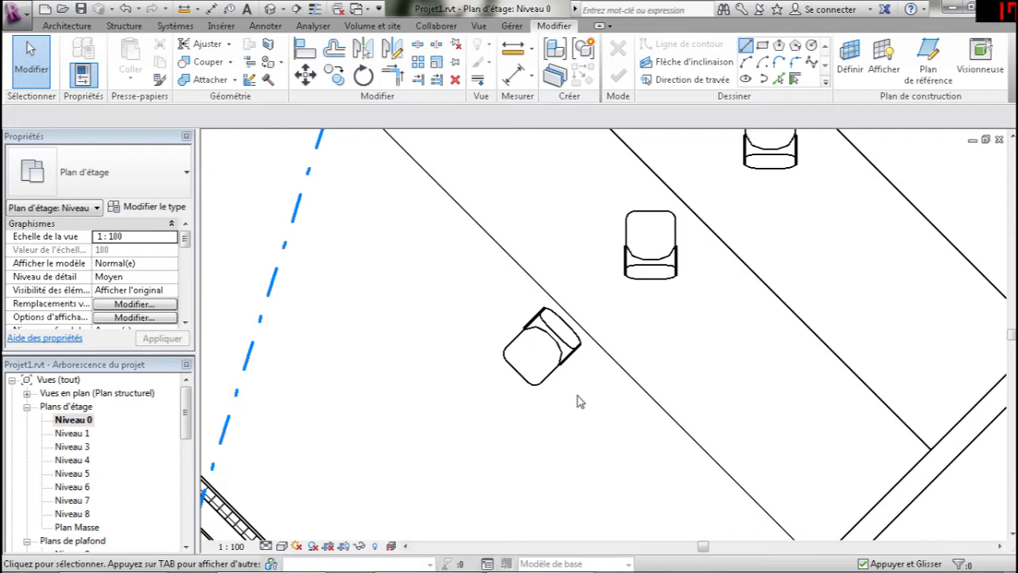
left_click(529, 358)
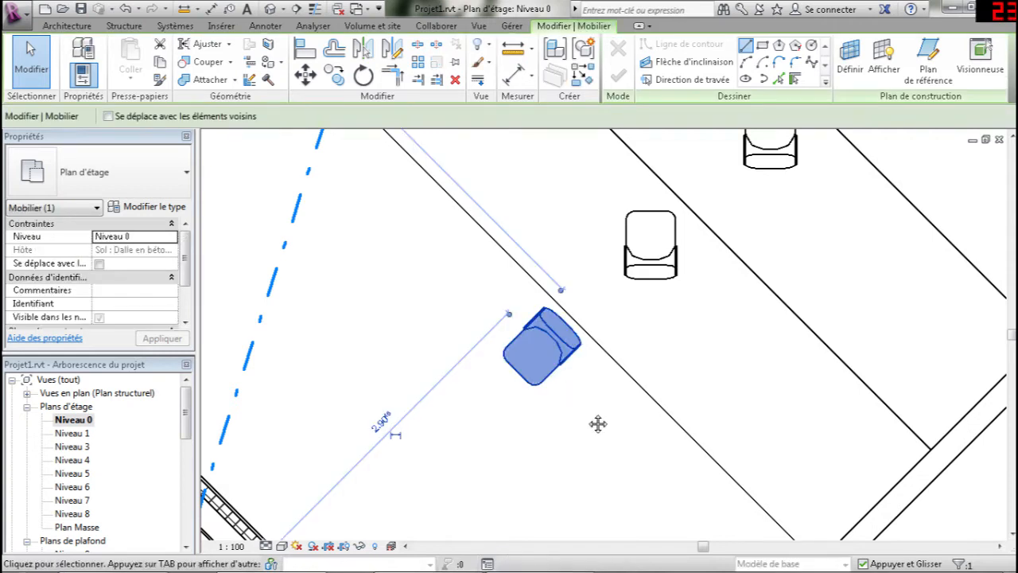
scroll(612, 429, "down", 2)
scroll(617, 434, "down", 2)
left_click_drag(590, 390, 437, 222)
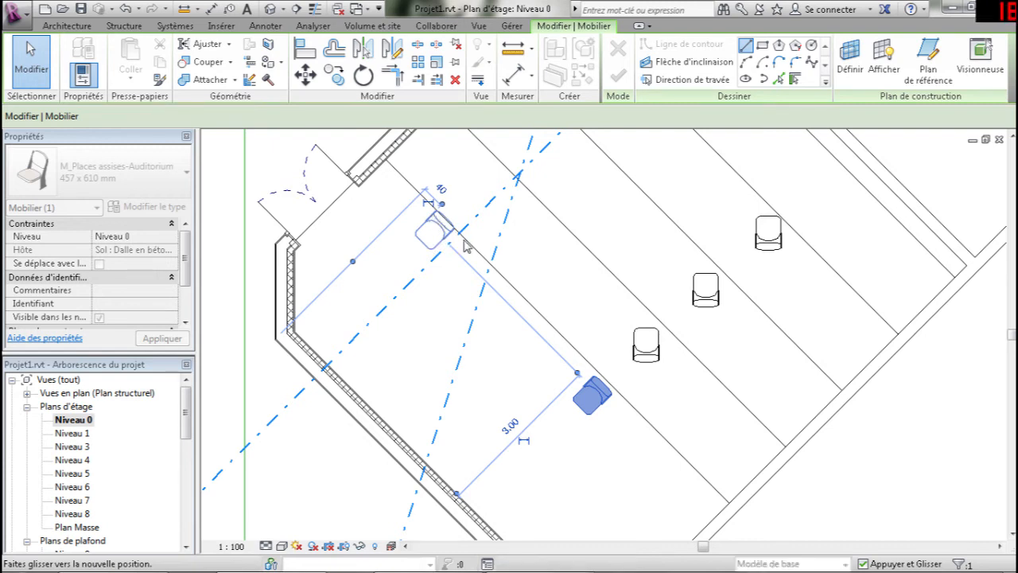
left_click(550, 260)
Step: Nudge the rotated seat near the double door to fine-tune its position against the tier edge
middle_click_drag(551, 259, 569, 295)
scroll(461, 278, "up", 4)
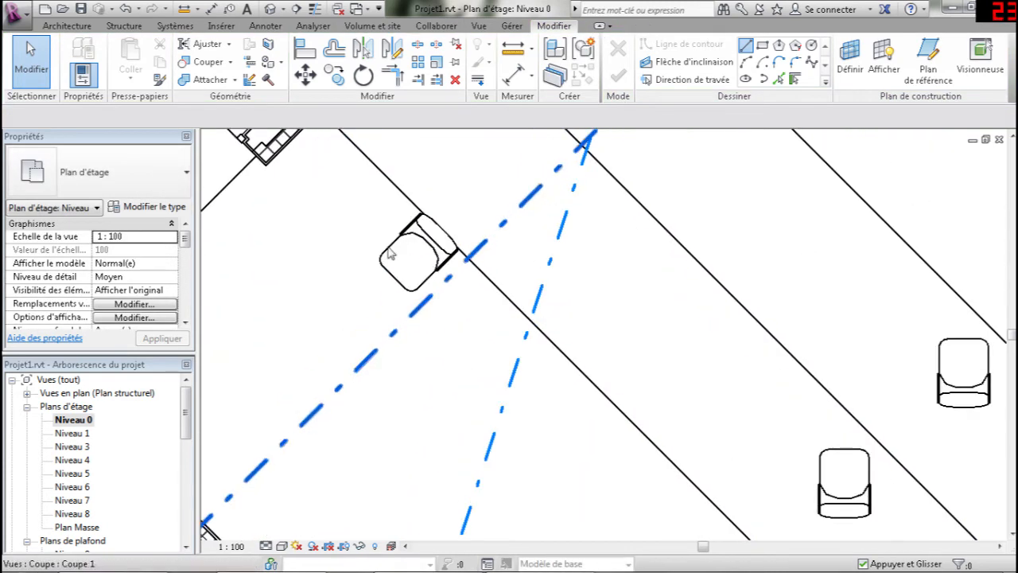
scroll(487, 304, "down", 3)
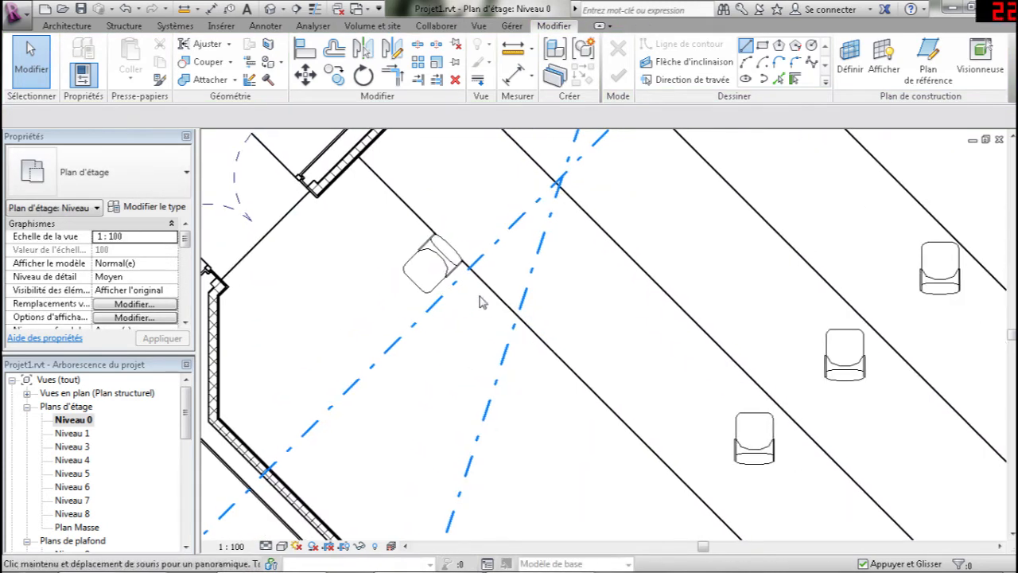
left_click(451, 262)
left_click_drag(450, 262, 446, 268)
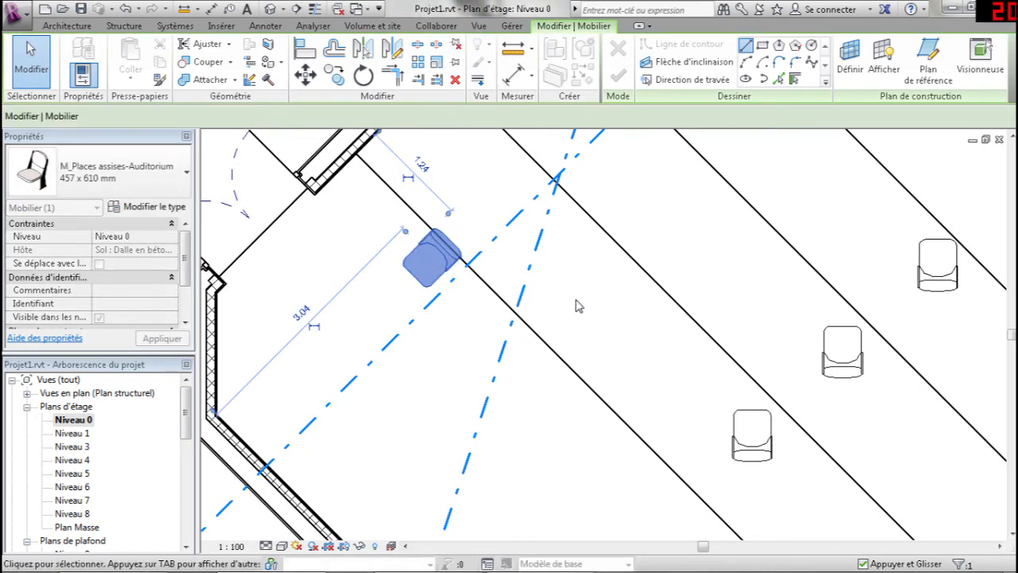
left_click(604, 361)
scroll(557, 334, "down", 3)
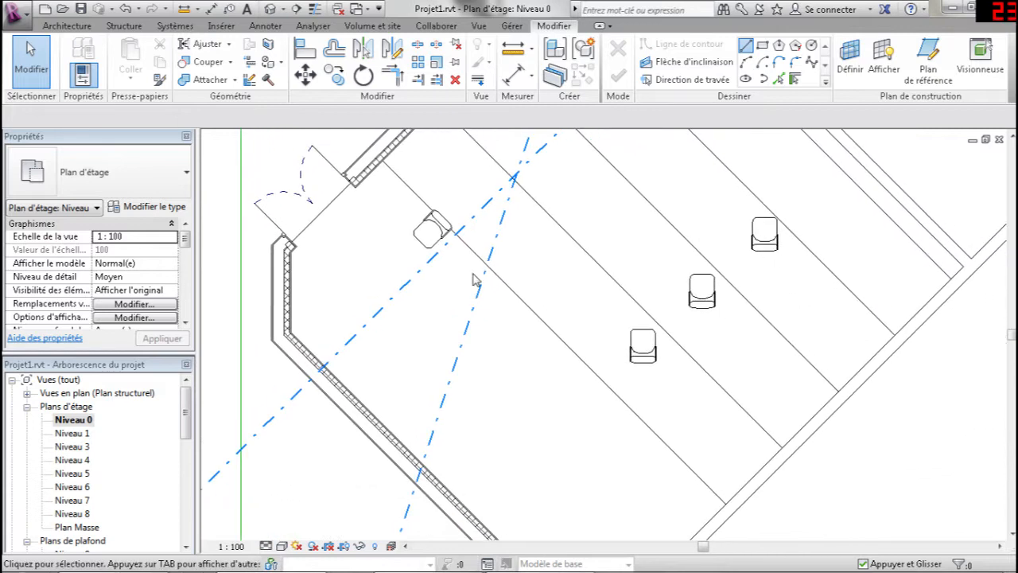
Step: Create a linear array of 8 seats from the rotated seat, placed side by side along the tier edge
scroll(423, 227, "up", 1)
middle_click_drag(551, 248, 529, 255)
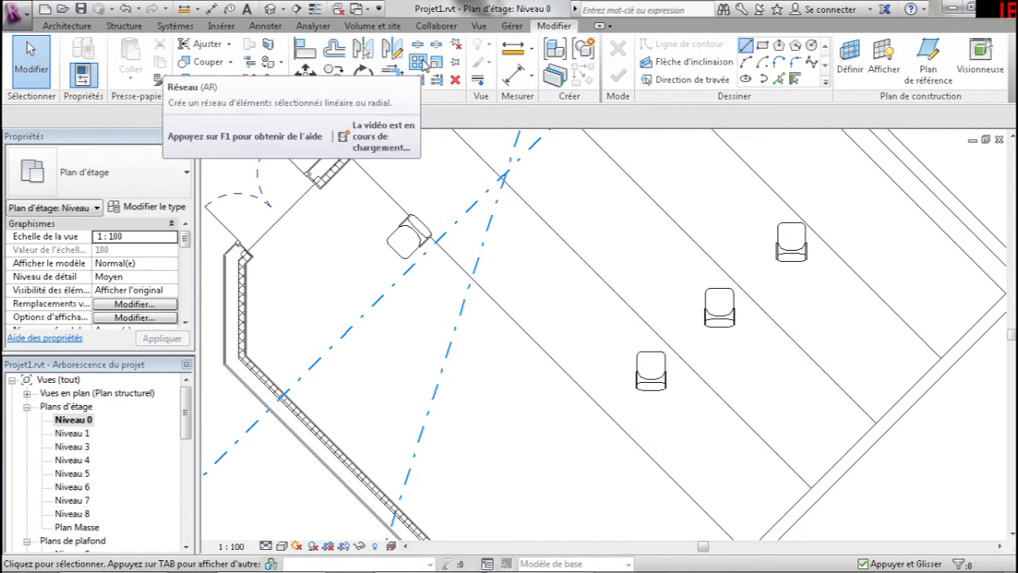
left_click(409, 235)
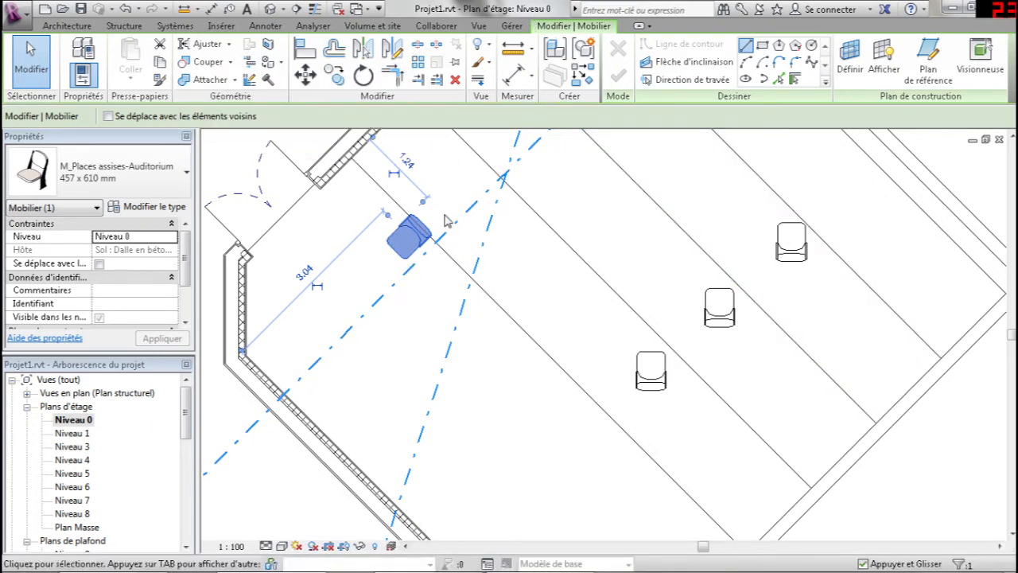
left_click(418, 63)
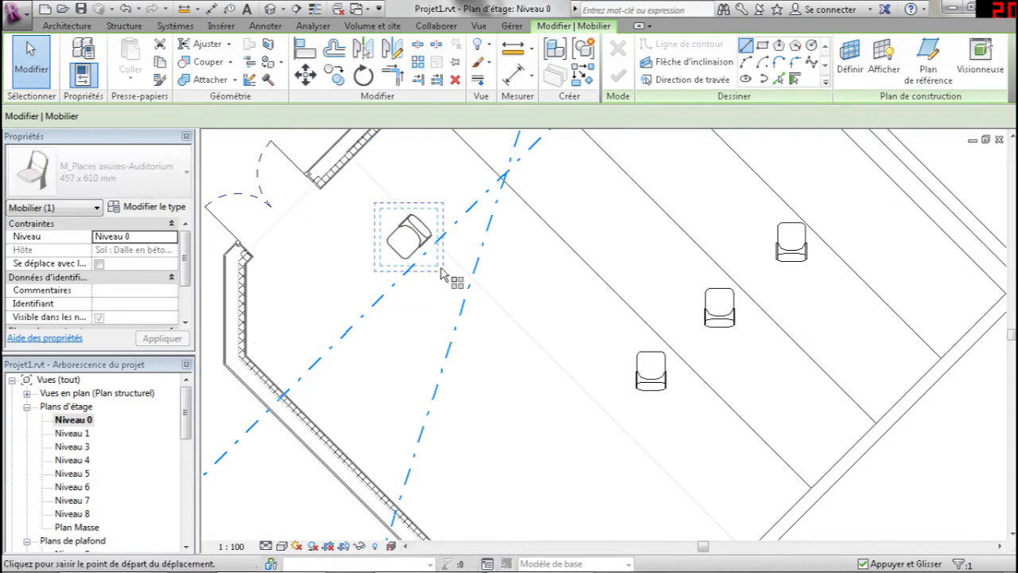
left_click(399, 227)
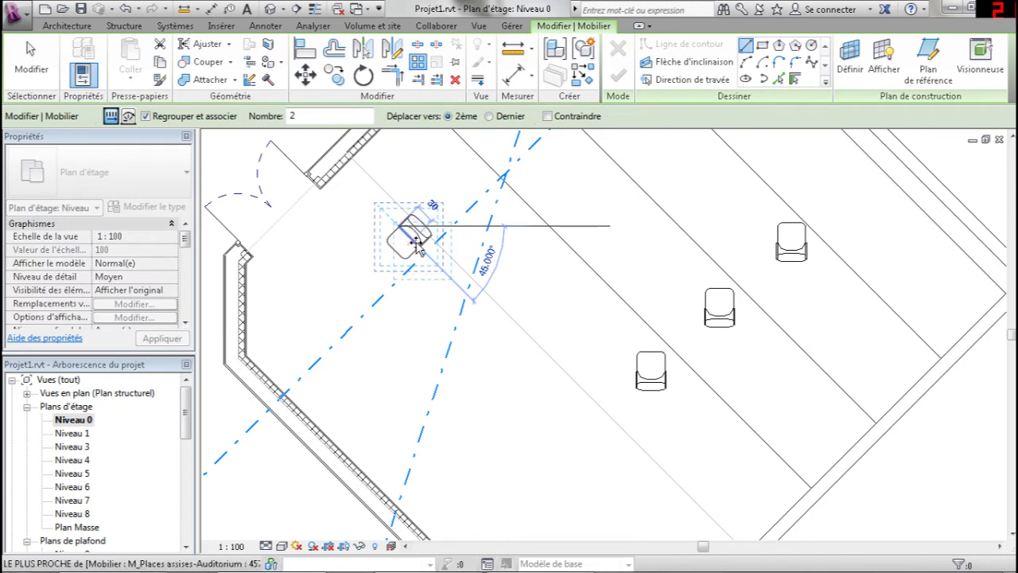
scroll(416, 243, "up", 4)
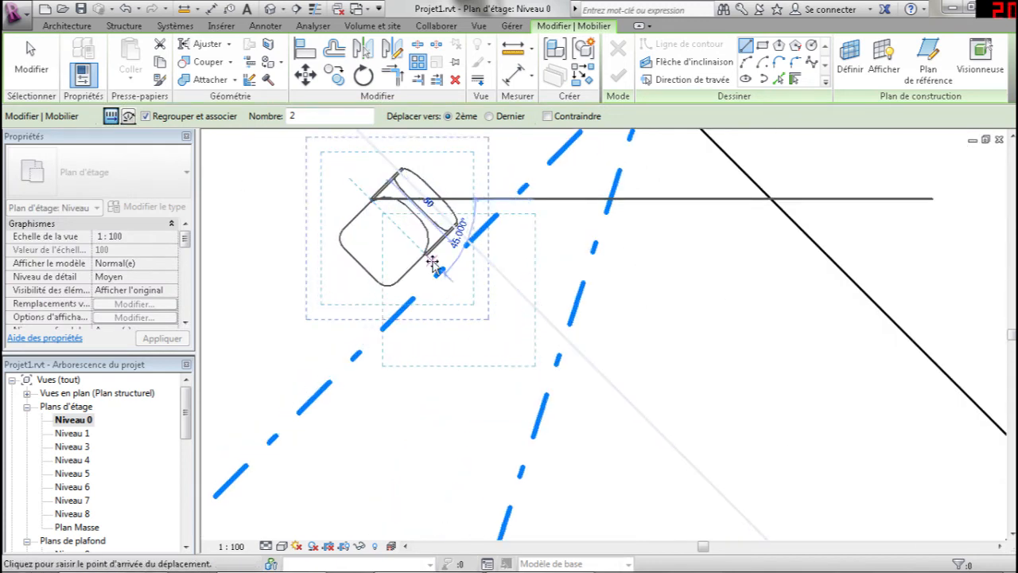
left_click(436, 270)
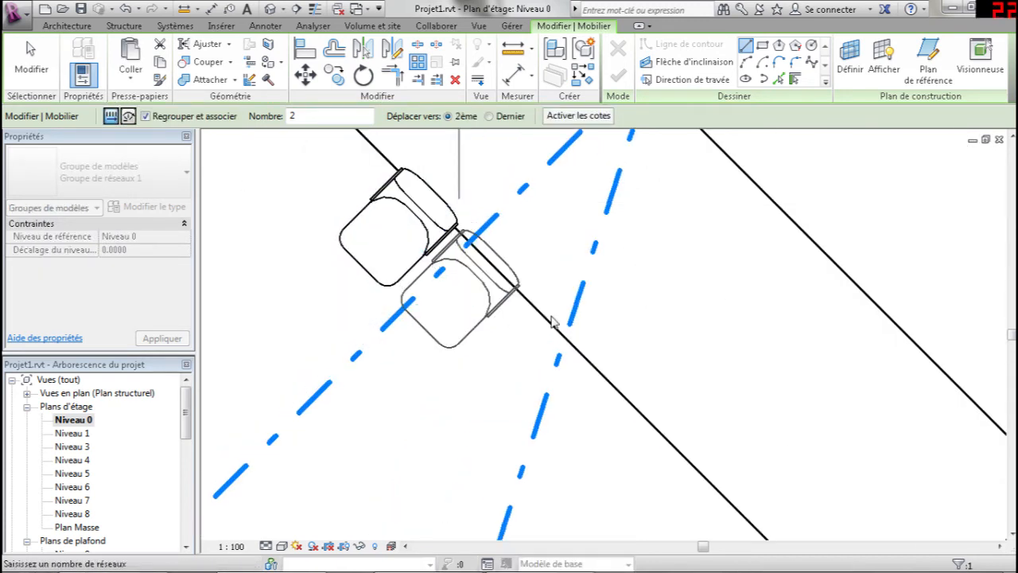
scroll(551, 322, "down", 4)
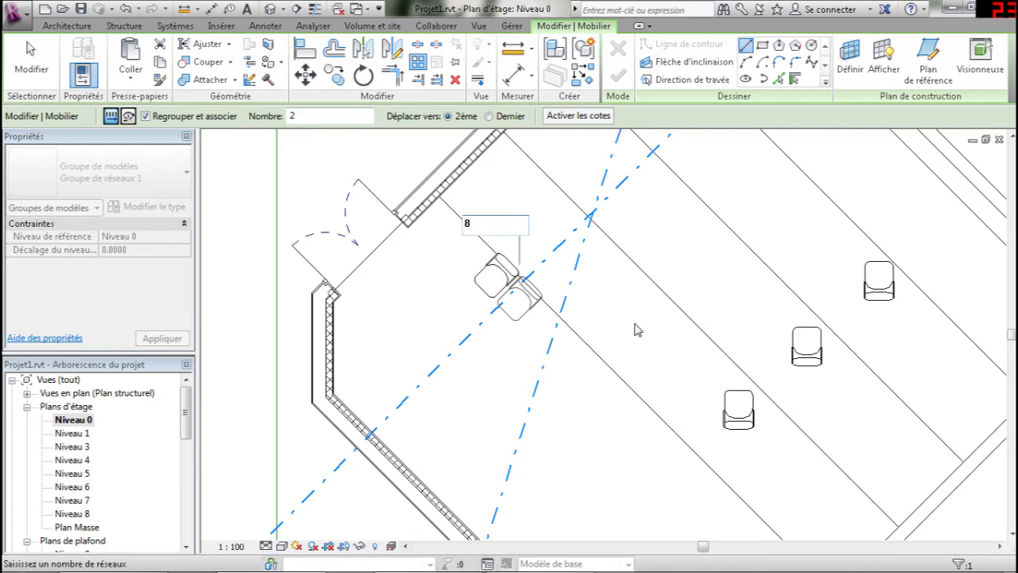
key("Return")
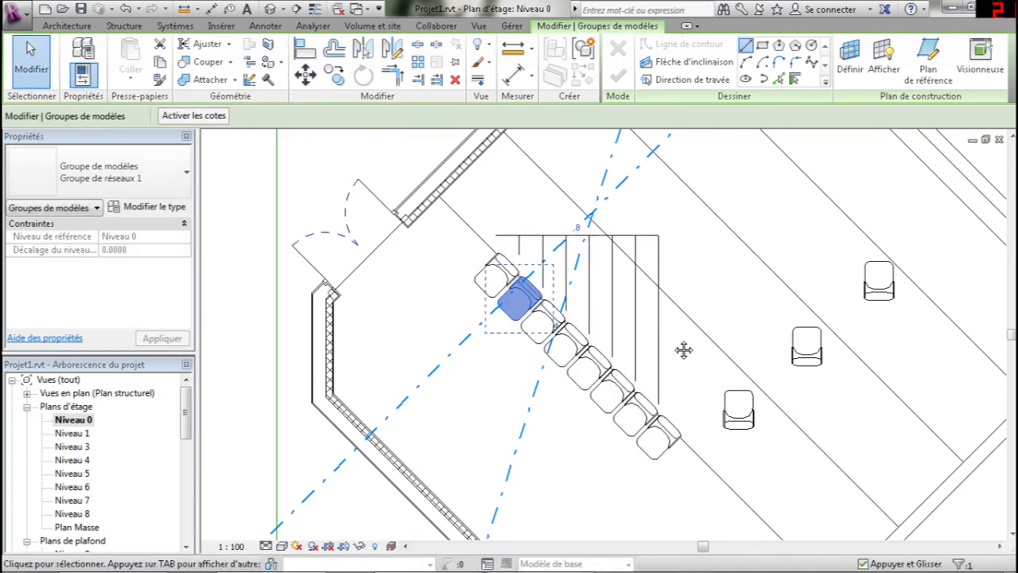
Step: Set the number of seats in the row's array to 12 and deselect it
middle_click_drag(684, 348, 512, 284)
left_click(454, 150)
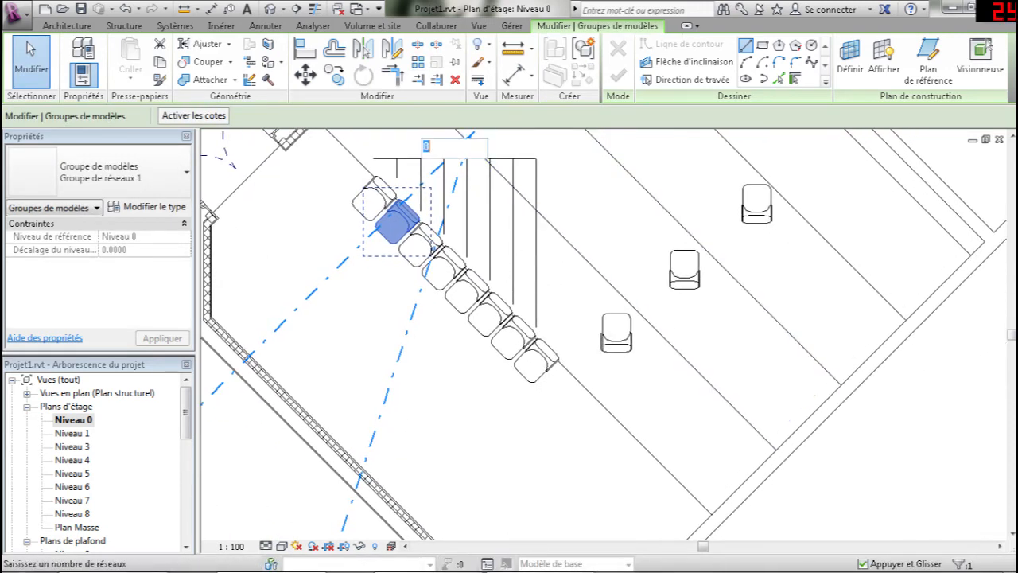
key("Return")
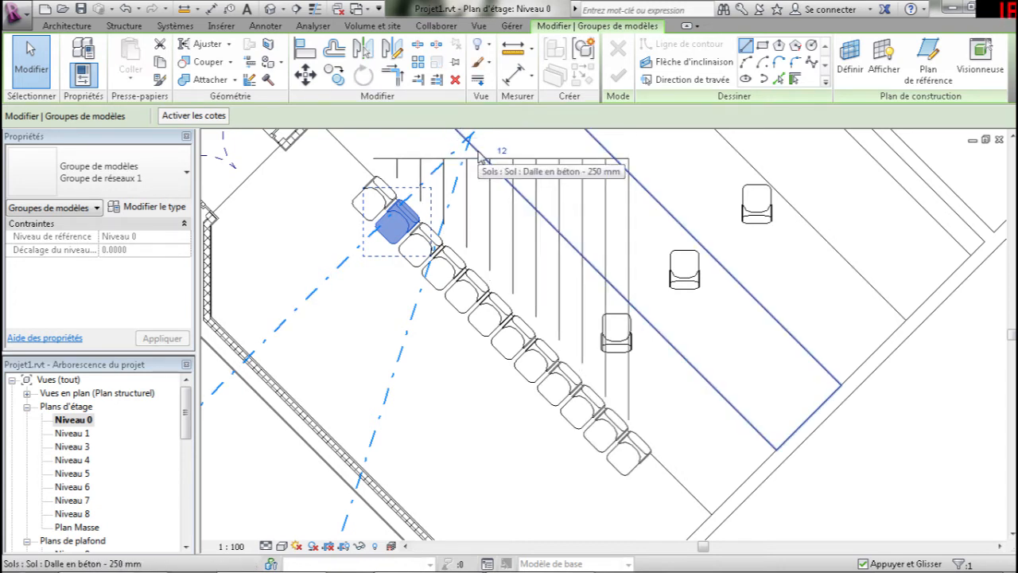
left_click(483, 451)
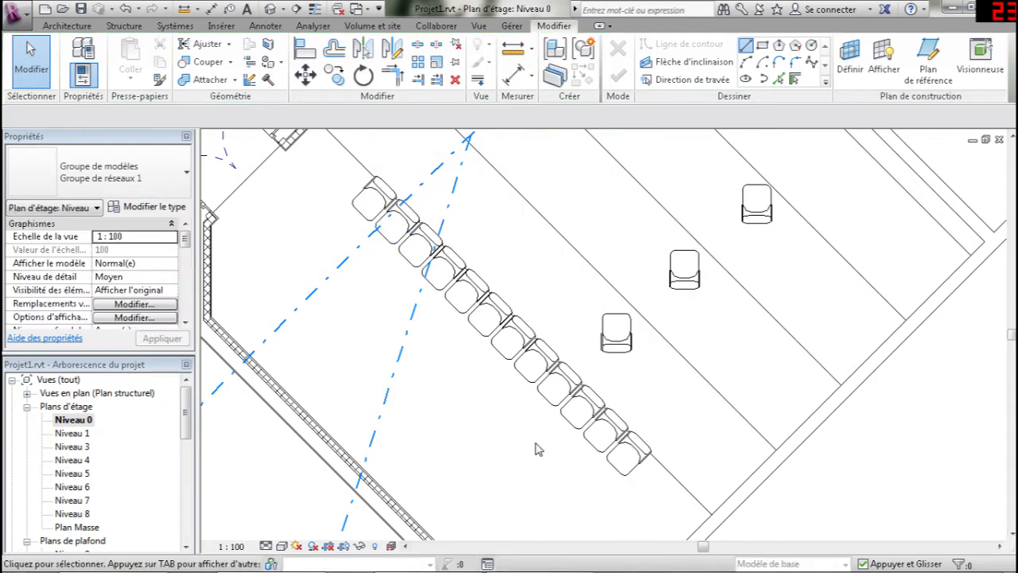
scroll(548, 450, "down", 2)
middle_click_drag(659, 393, 579, 381)
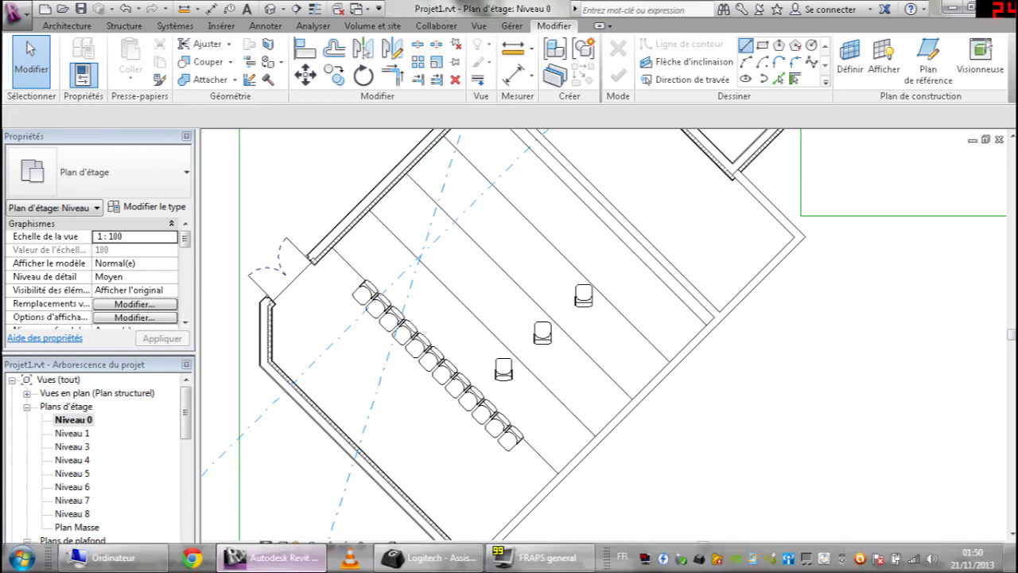
mouse_move(144, 561)
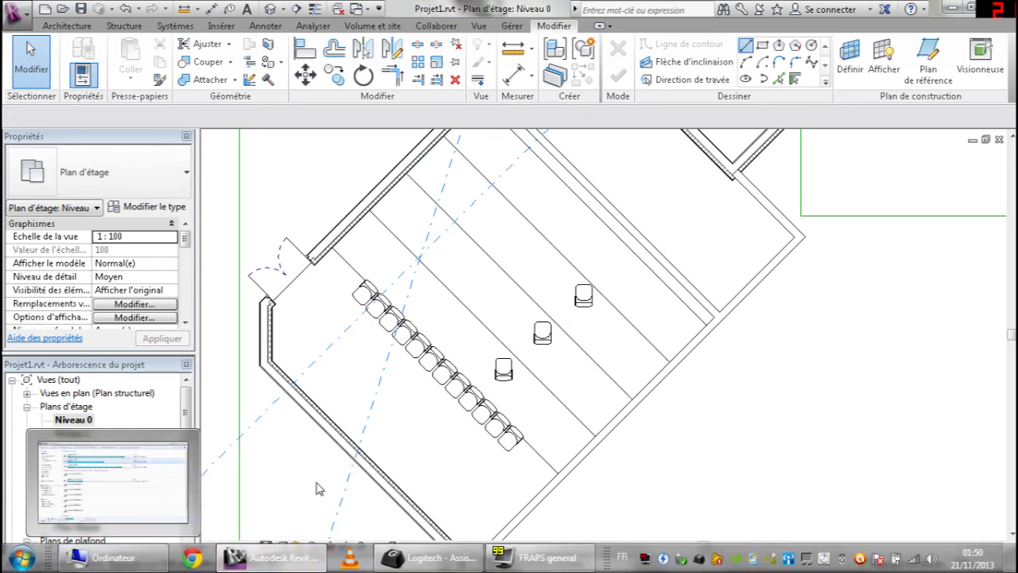
Step: Switch to the file explorer, browse to the Archi\plan acad folder on the removable drive G: and widen the name column to fit full file names
left_click(111, 558)
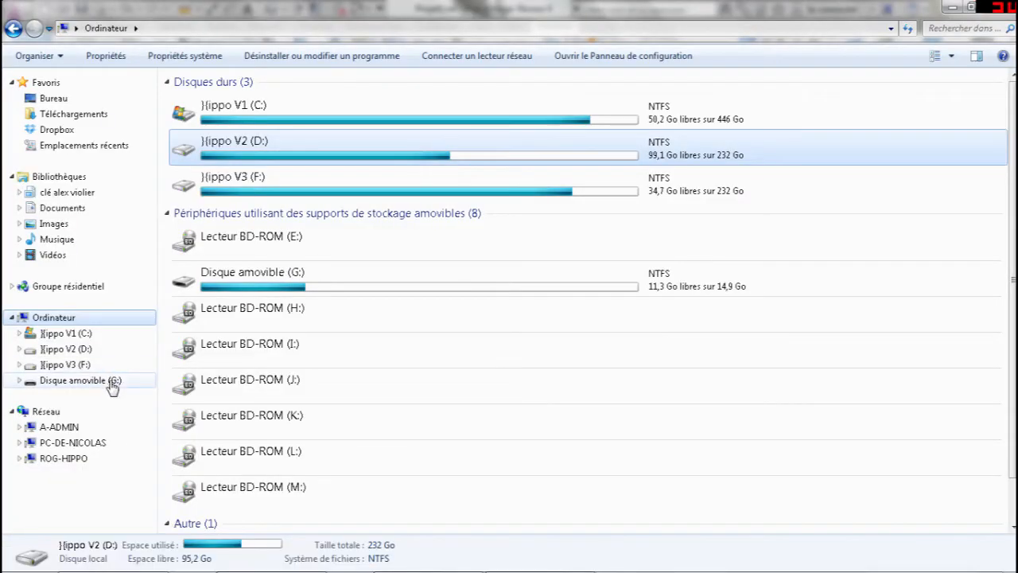
left_click(111, 382)
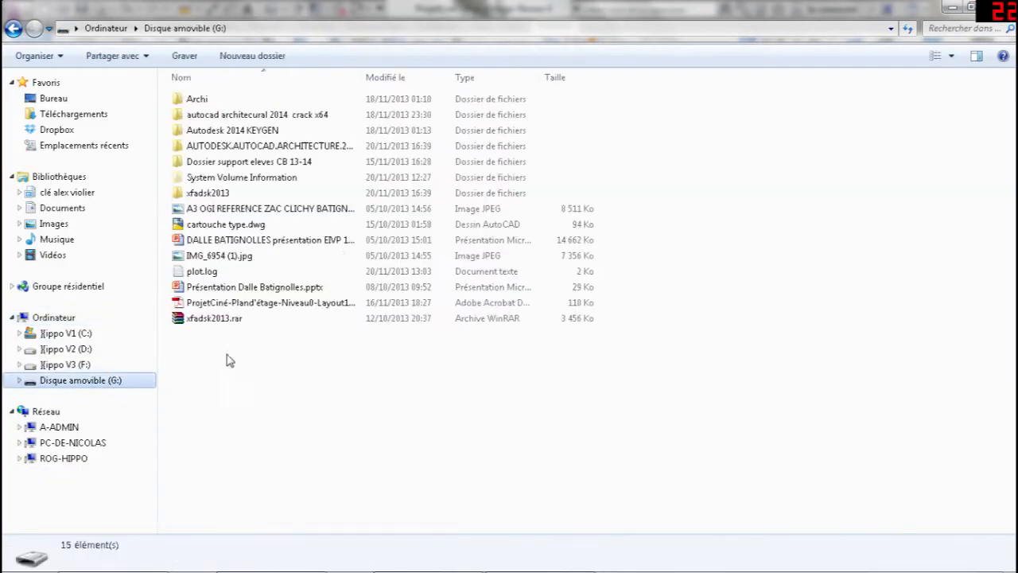
double_click(277, 101)
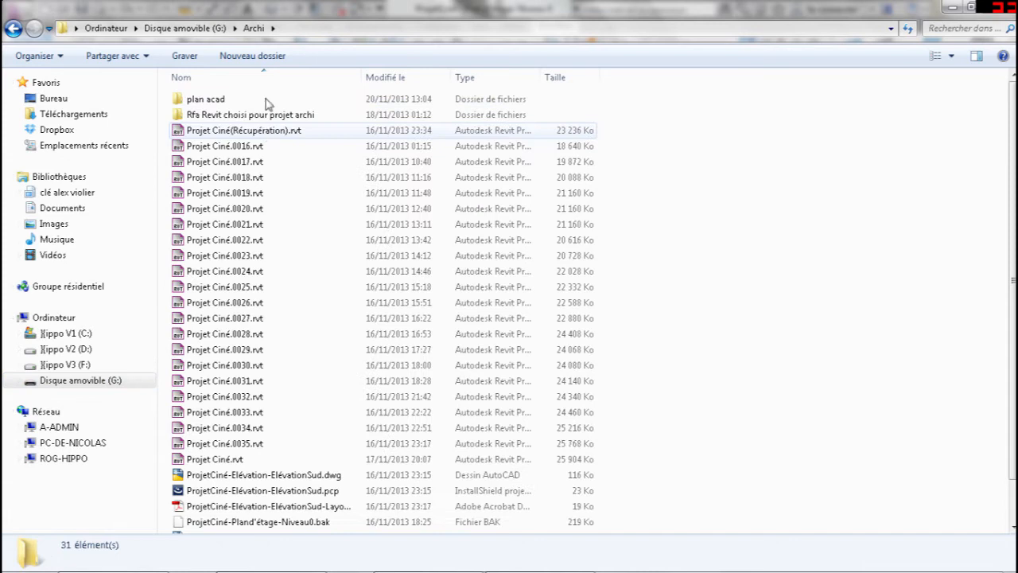
double_click(265, 99)
scroll(295, 320, "down", 1)
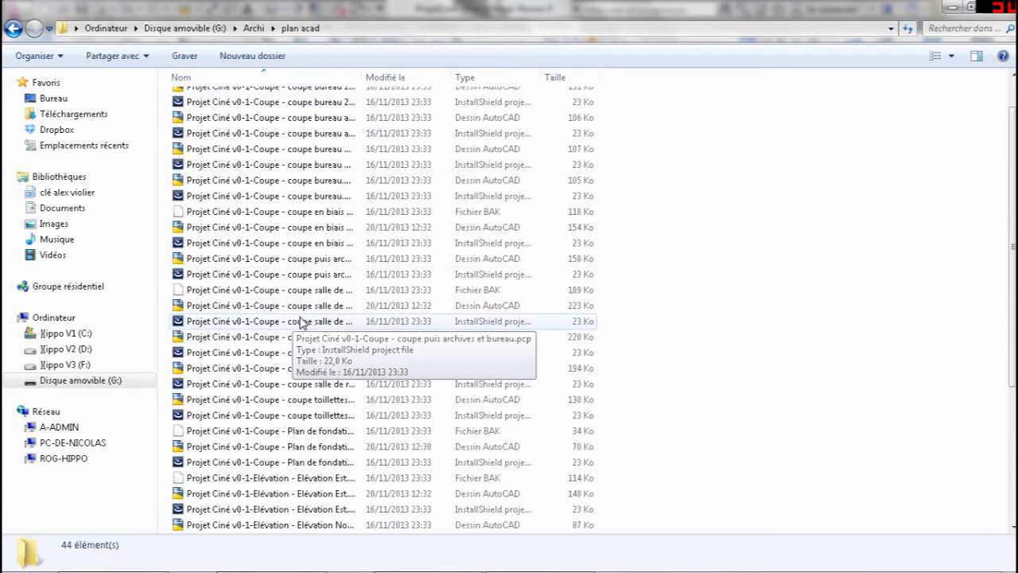
scroll(310, 315, "up", 1)
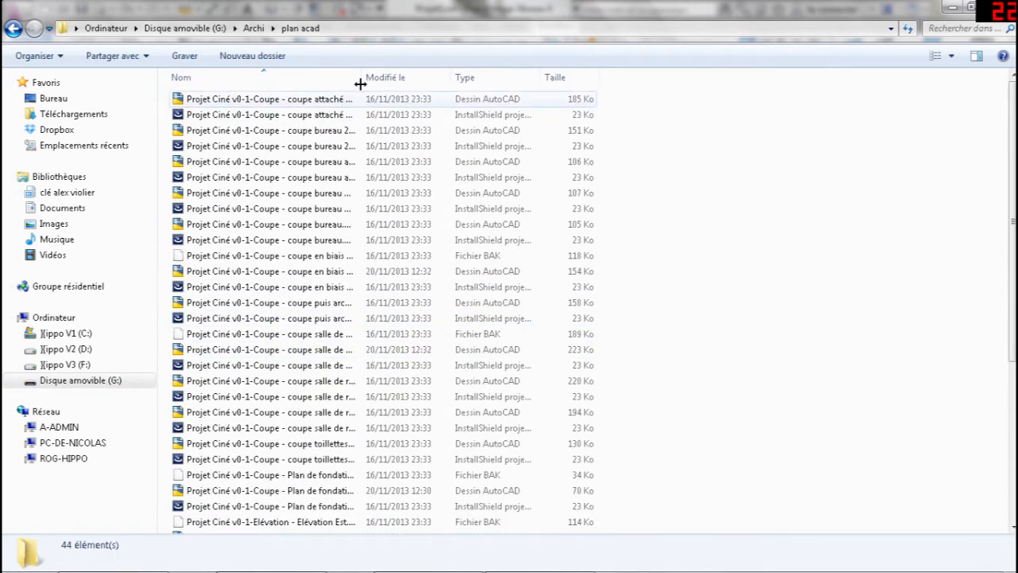
left_click_drag(422, 77, 561, 77)
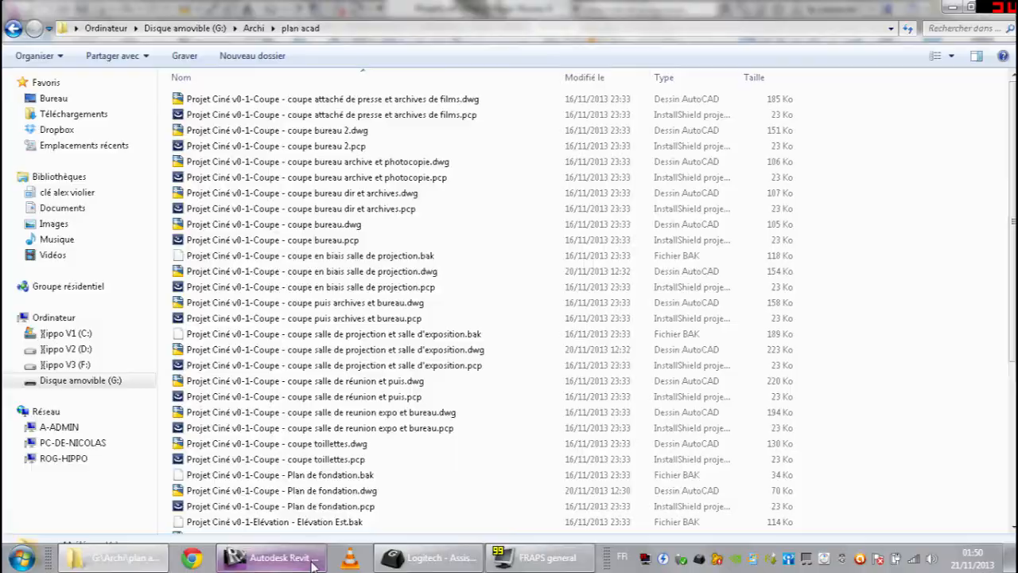
Step: Open "Projet Ciné v0-1-Coupe - coupe en biais salle de projection.dwg" from the plan acad folder in AutoCAD and return to the Revit plan
left_click(286, 558)
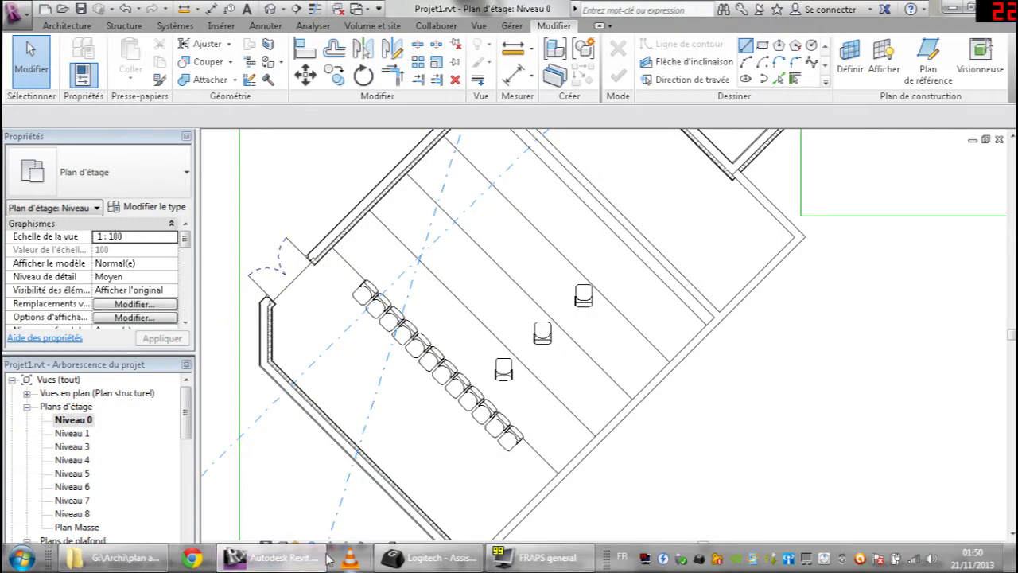
mouse_move(269, 562)
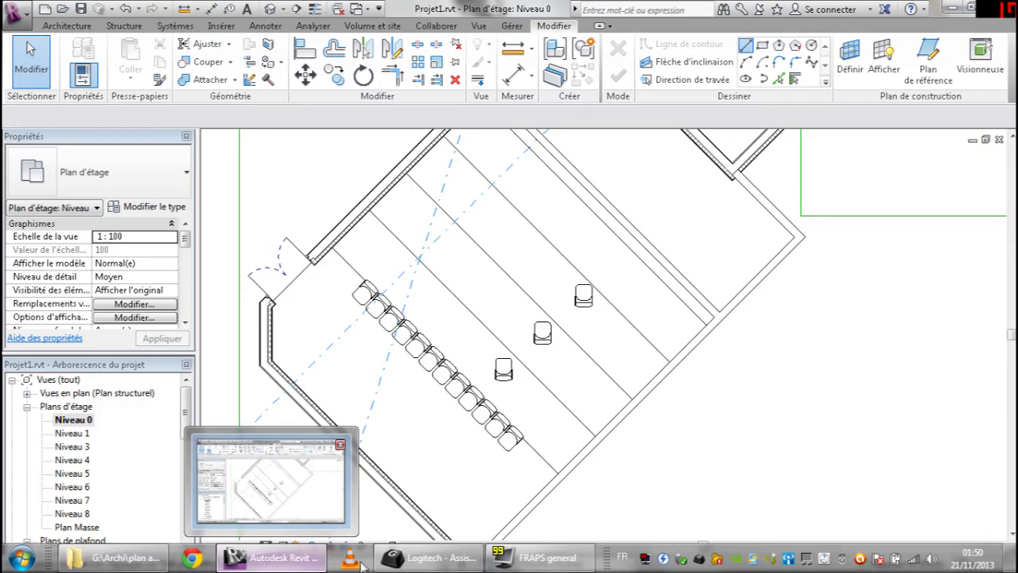
left_click(119, 558)
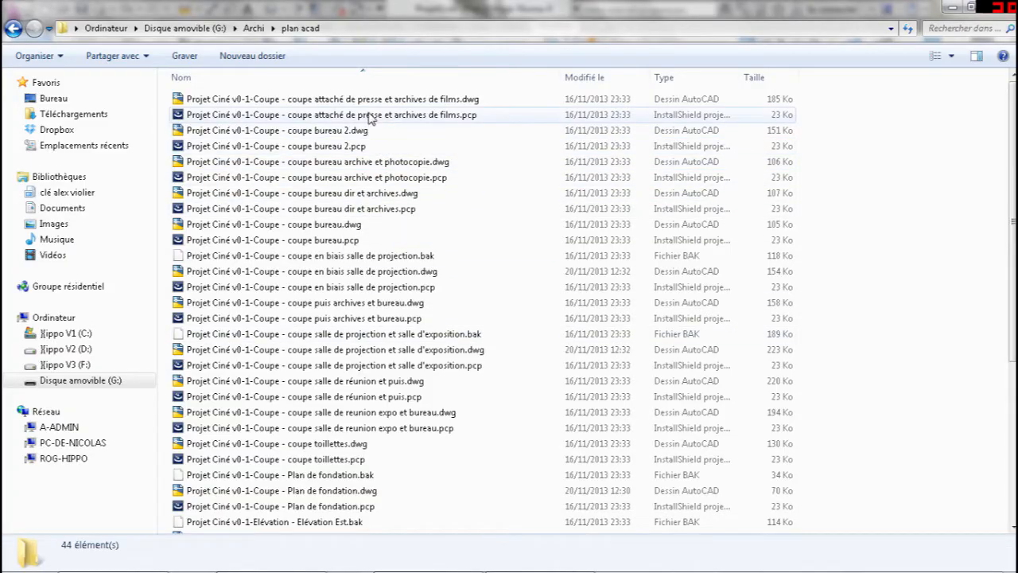
left_click(369, 272)
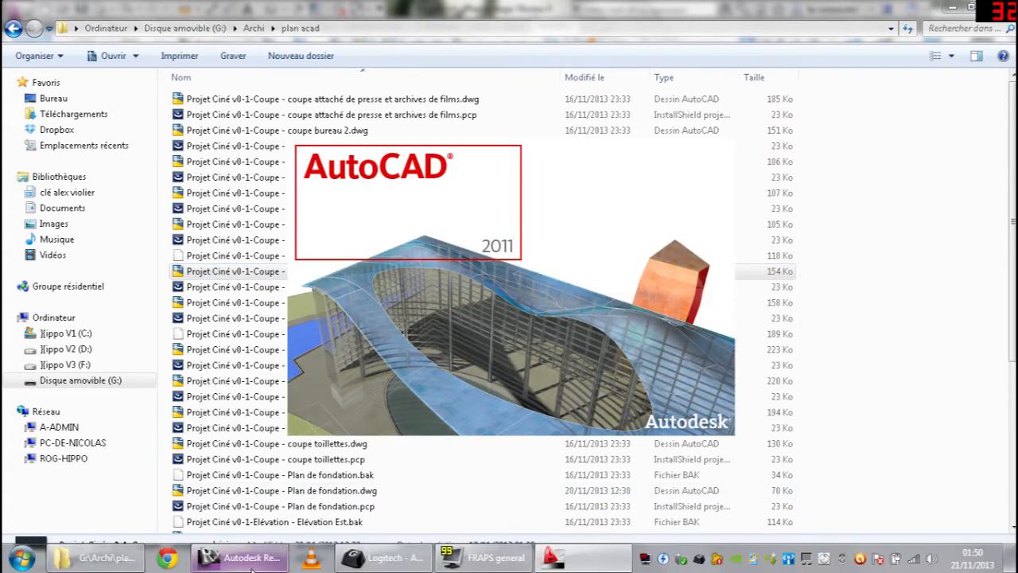
left_click(238, 557)
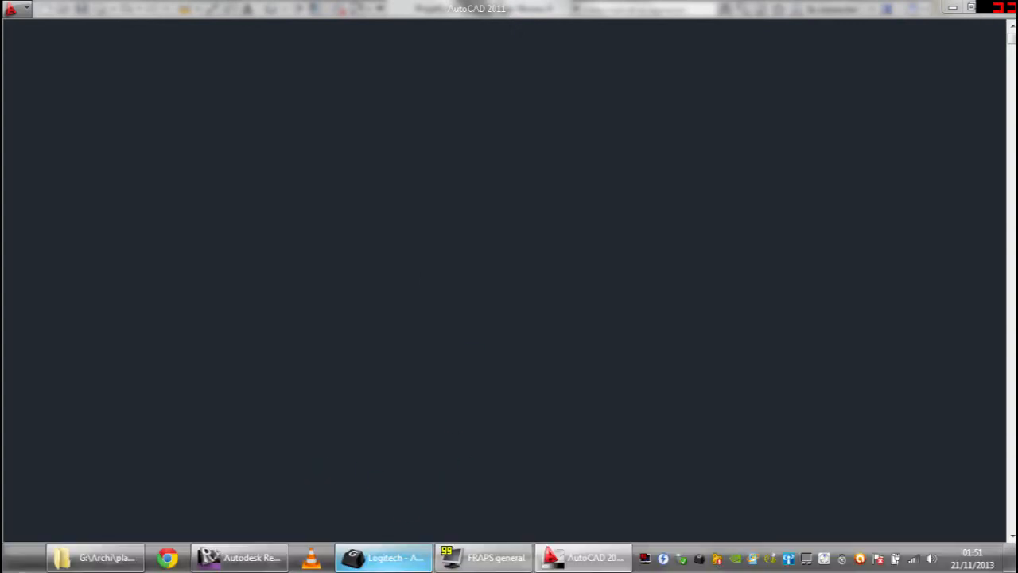
left_click(248, 564)
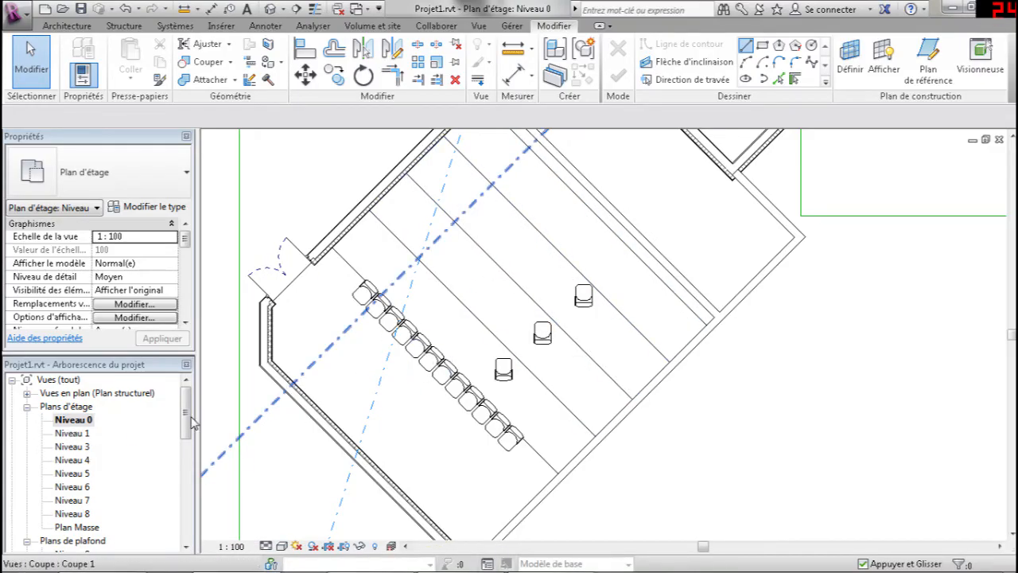
Step: Examine the floor plan around the auditorium's tiers, rear corridor and meeting room, and check in AutoCAD whether the section drawing has loaded
left_click_drag(188, 413, 187, 490)
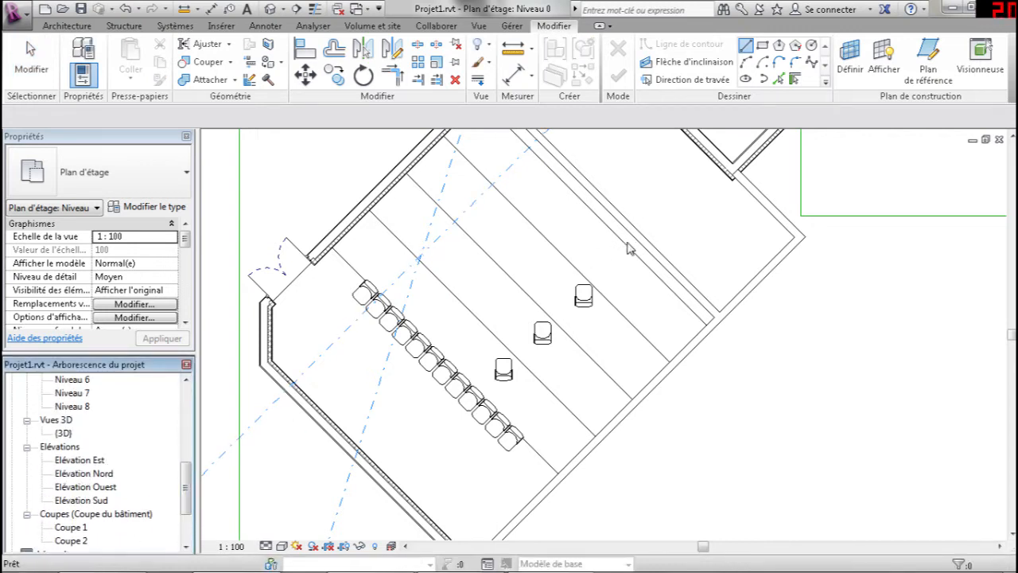
middle_click_drag(628, 306, 544, 399)
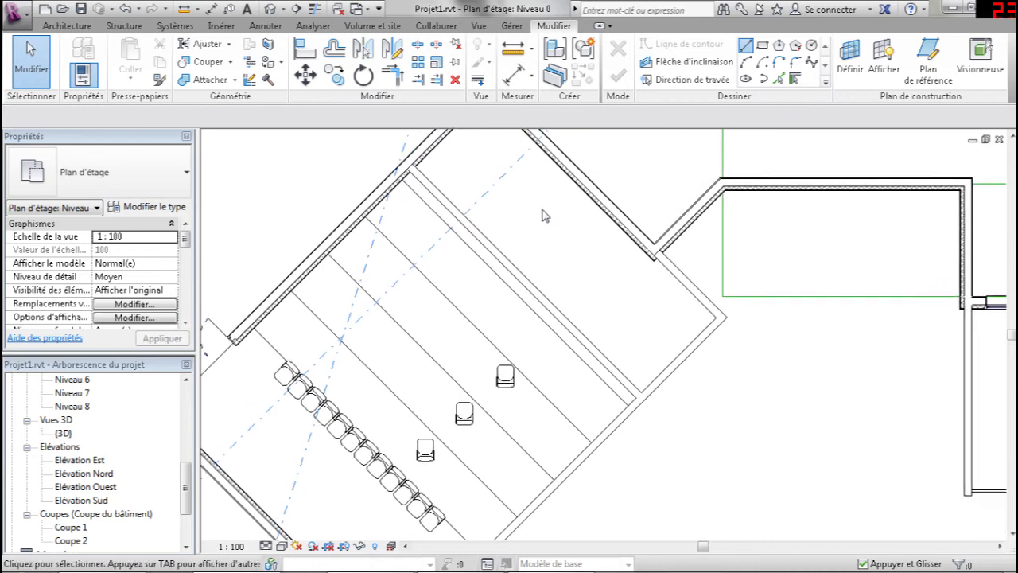
middle_click_drag(635, 316, 544, 295)
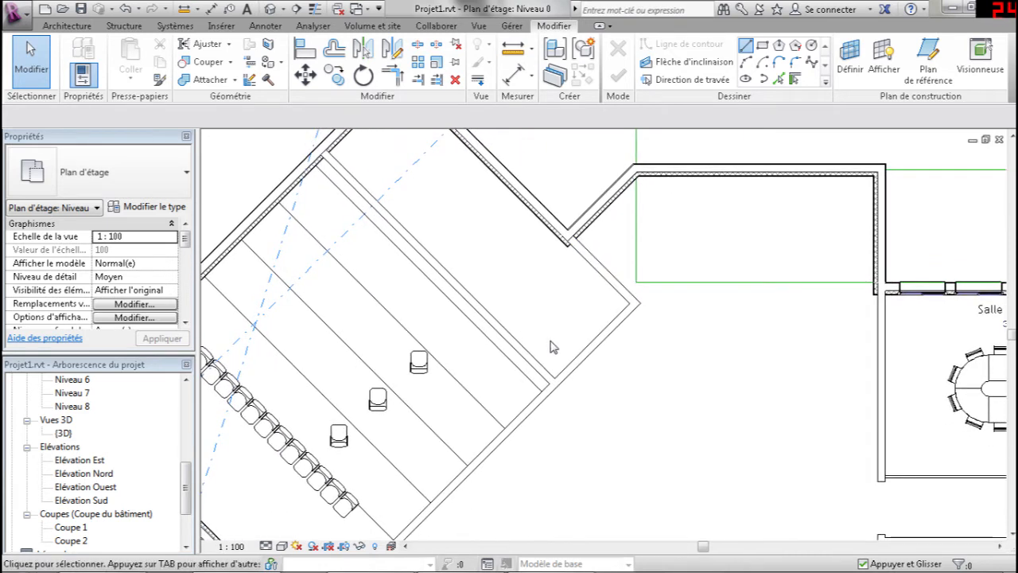
middle_click_drag(411, 243, 369, 279)
middle_click_drag(473, 291, 405, 194)
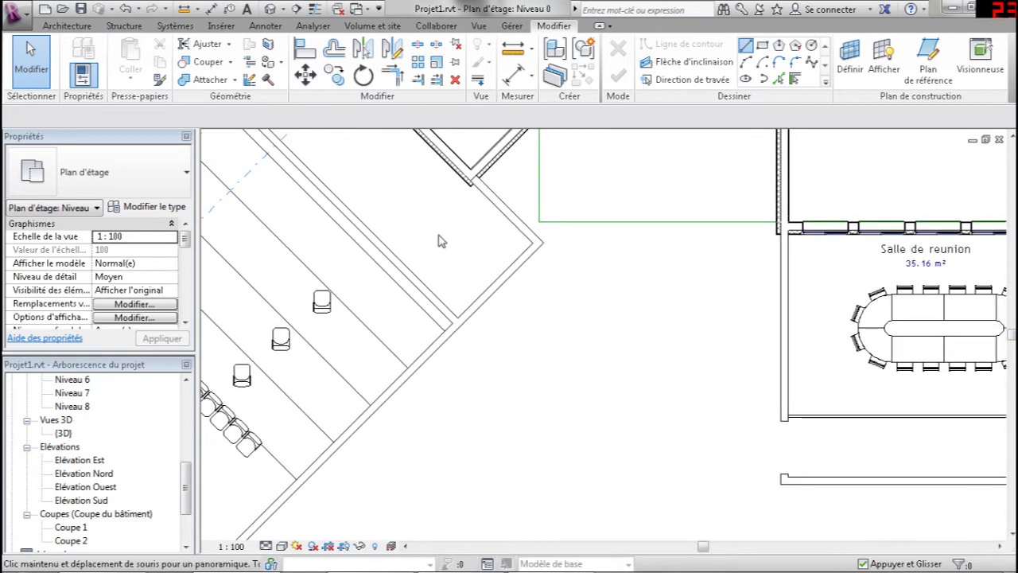
middle_click_drag(455, 278, 561, 417)
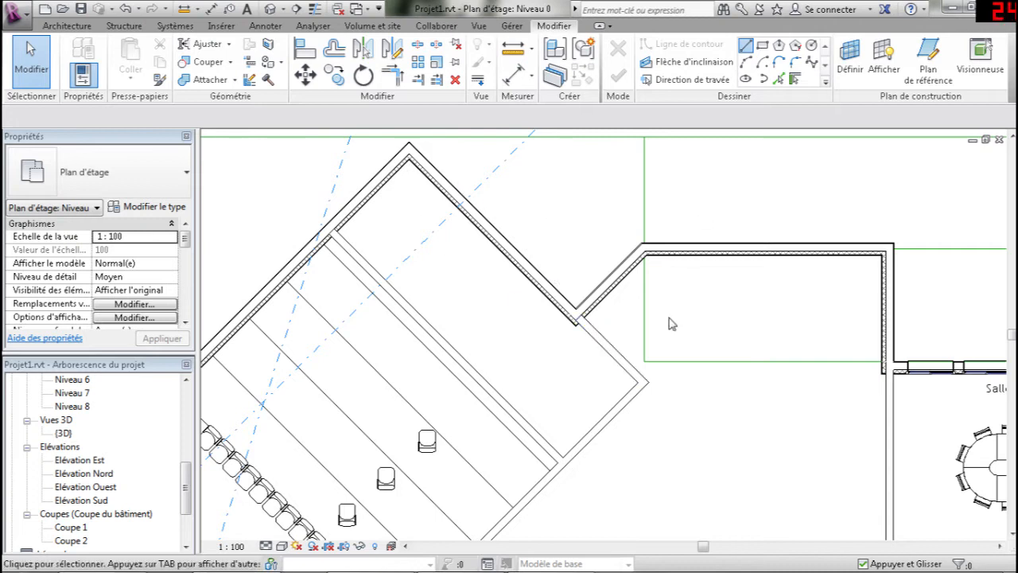
mouse_move(285, 564)
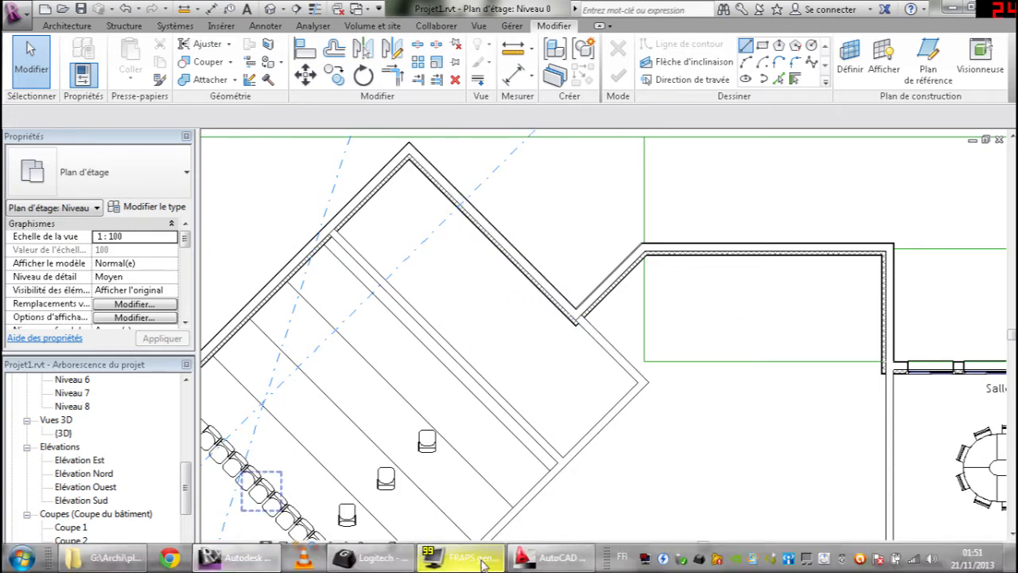
left_click(566, 559)
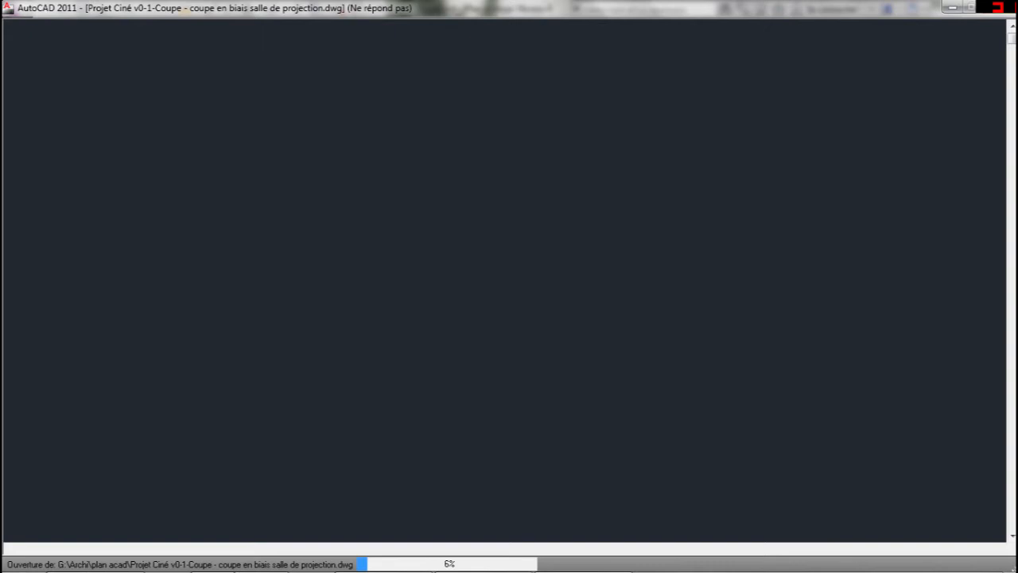
left_click(243, 563)
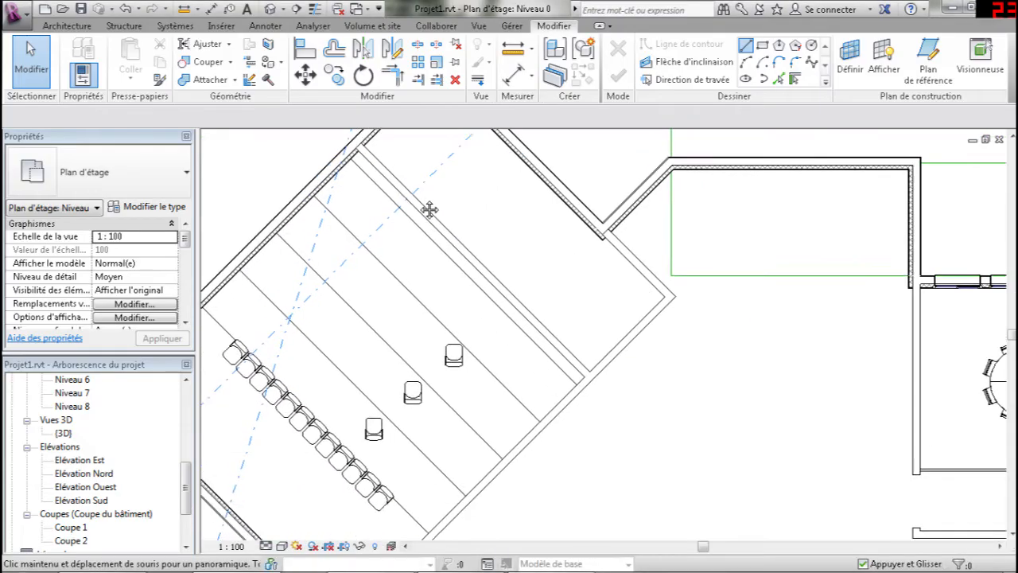
middle_click_drag(429, 209, 419, 303)
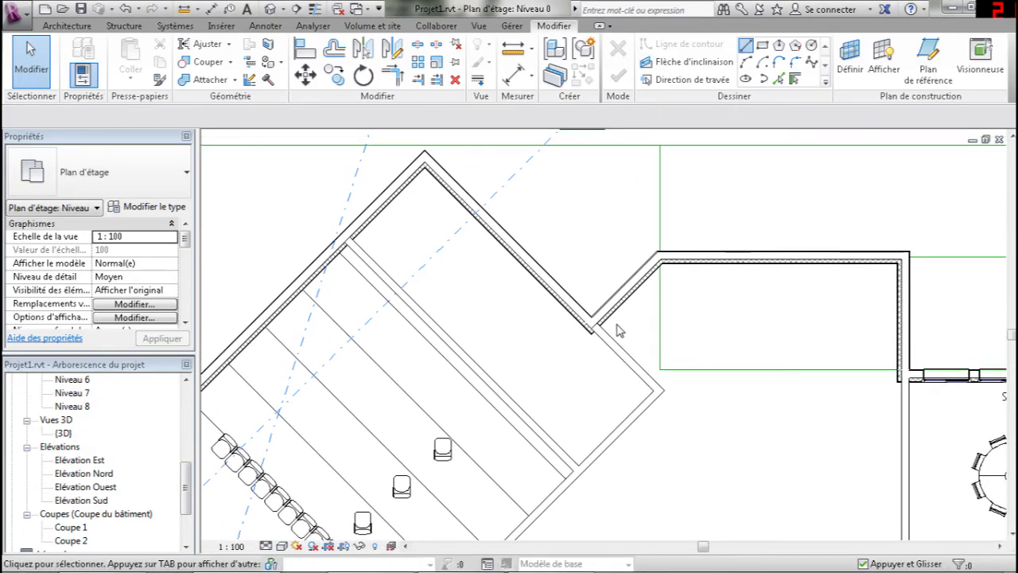
middle_click_drag(592, 363, 506, 451)
middle_click_drag(618, 407, 578, 366)
middle_click_drag(615, 302, 609, 187)
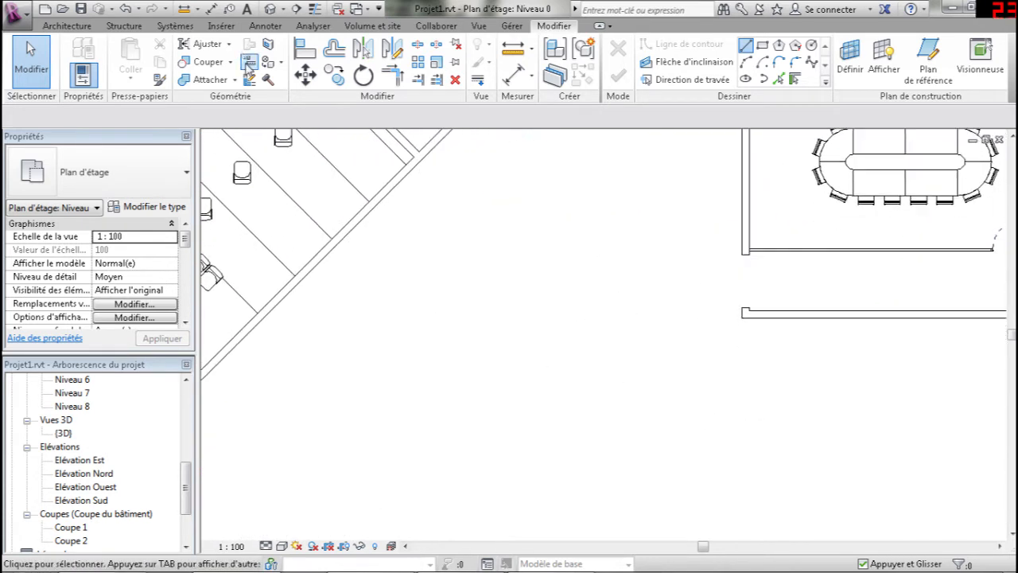
Step: Start a new cast-in-place stair from Niveau 0 and set its top level to Niveau 8
left_click(68, 28)
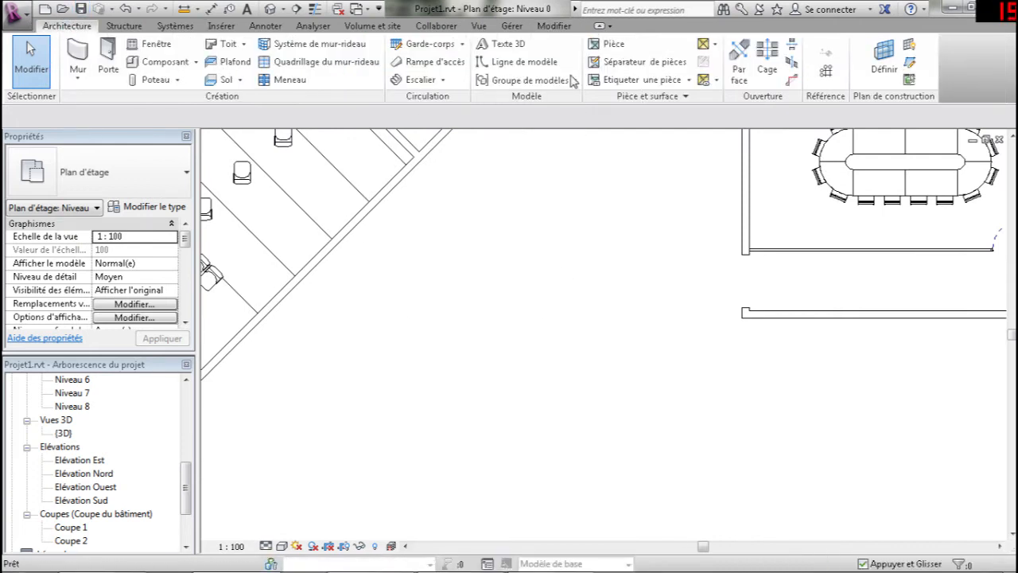
left_click(124, 26)
left_click(66, 26)
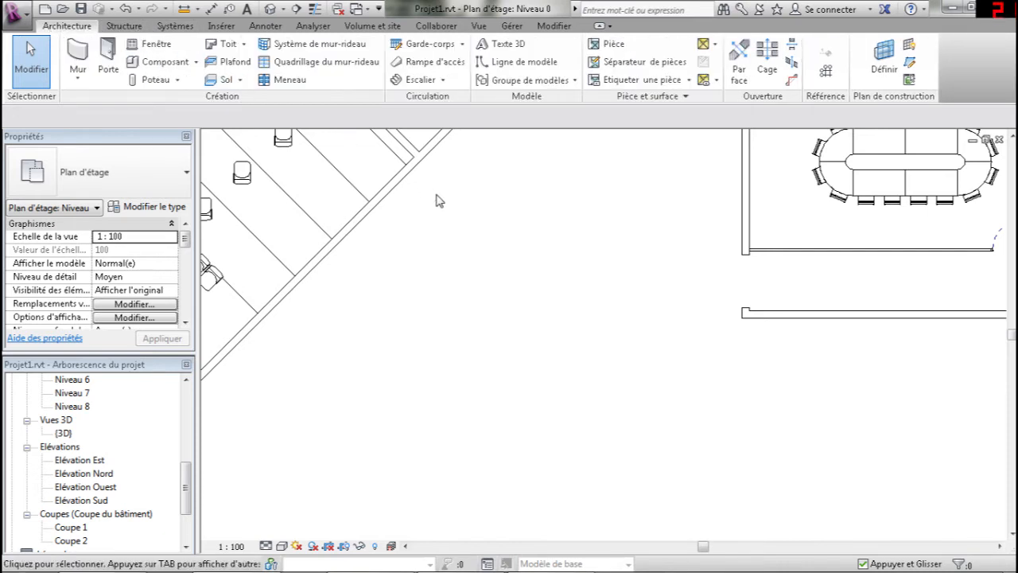
middle_click_drag(539, 281, 634, 221)
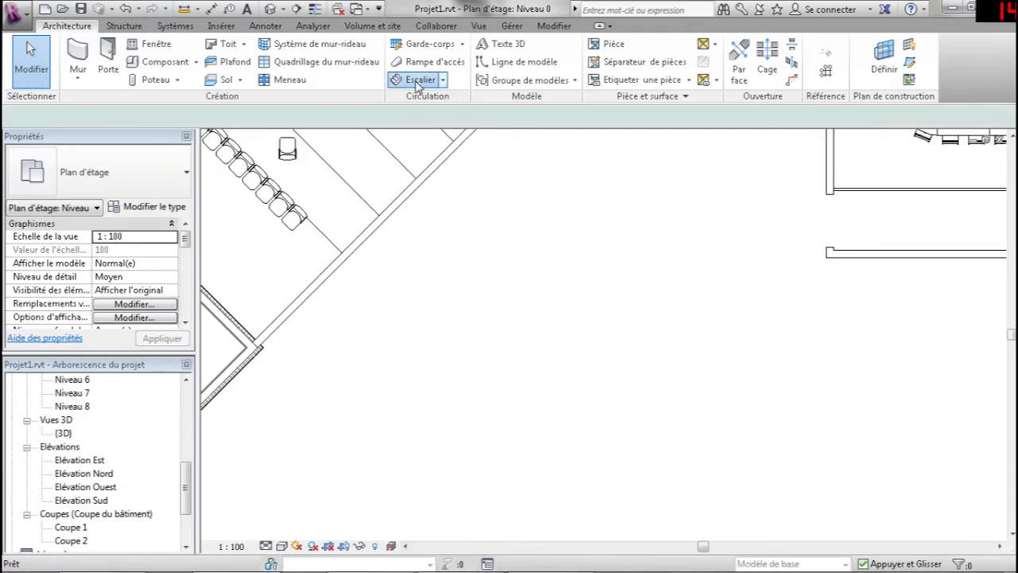
left_click(416, 81)
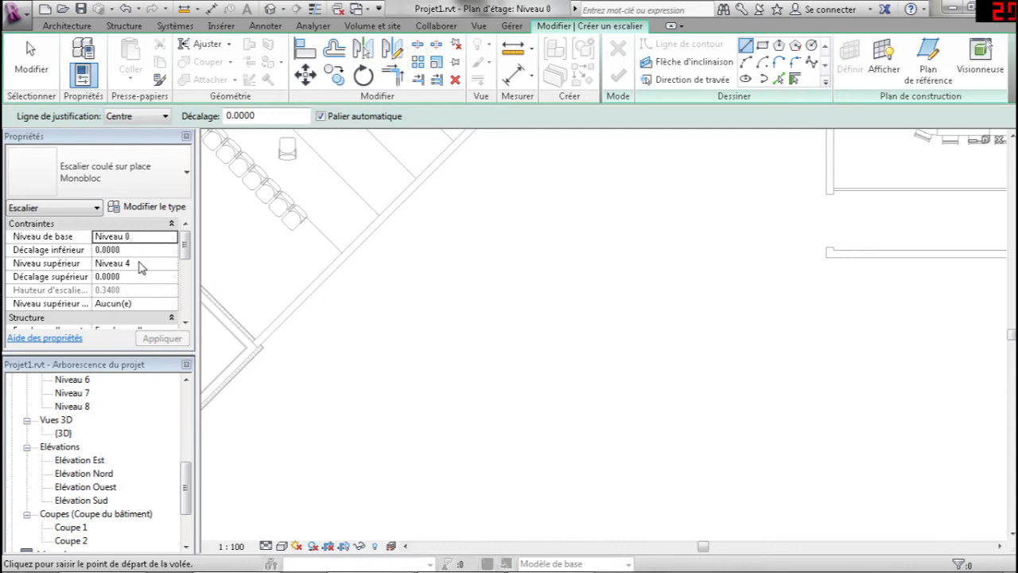
left_click(139, 264)
left_click(171, 265)
mouse_move(170, 310)
left_mouse_down()
mouse_move(167, 336)
mouse_move(170, 296)
mouse_move(175, 315)
left_mouse_up()
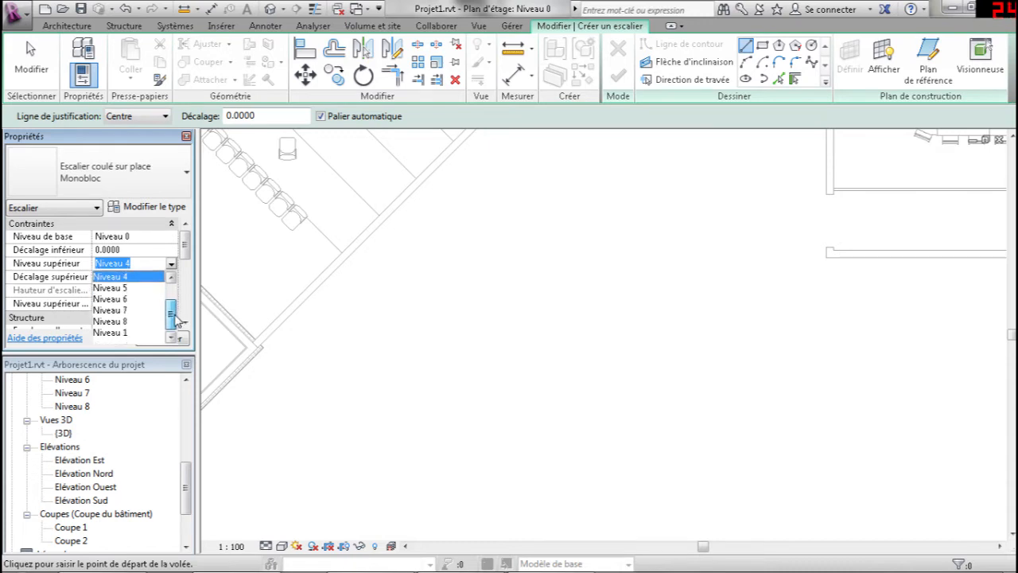
left_click(128, 322)
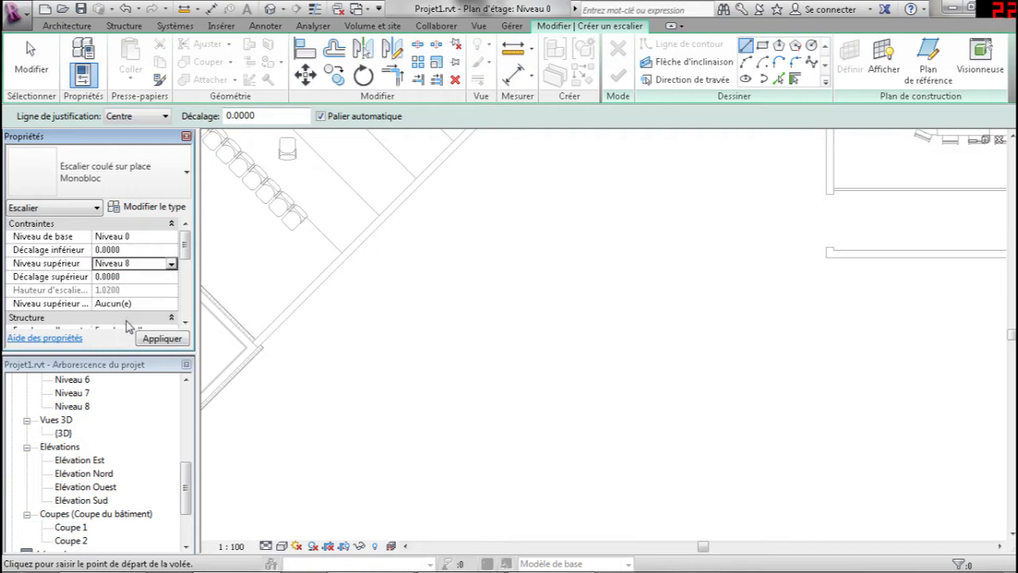
left_click(163, 339)
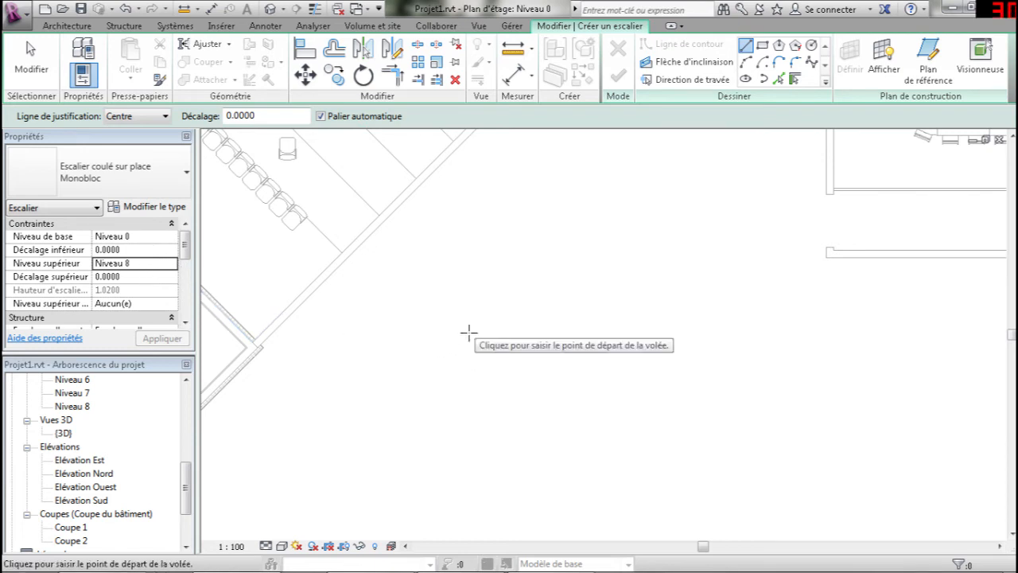
Step: Draw a straight horizontal stair run about 1.15 m long in the empty area between the auditorium and the meeting room
left_click(470, 332)
left_click(693, 334)
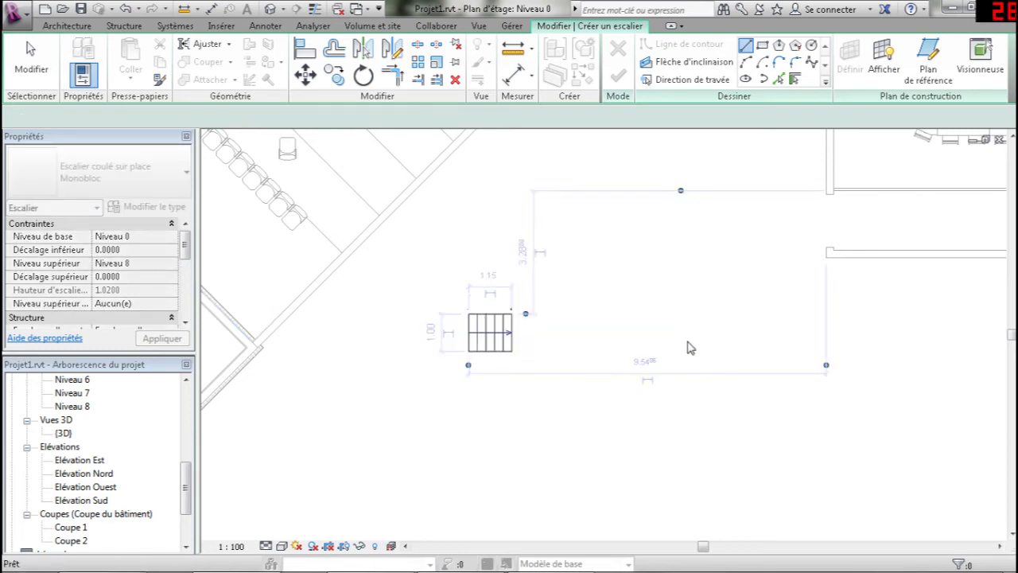
key("Escape")
Step: Inspect the stair run's properties for its width, riser height, tread depth and step count, and deselect it
scroll(476, 314, "up", 5)
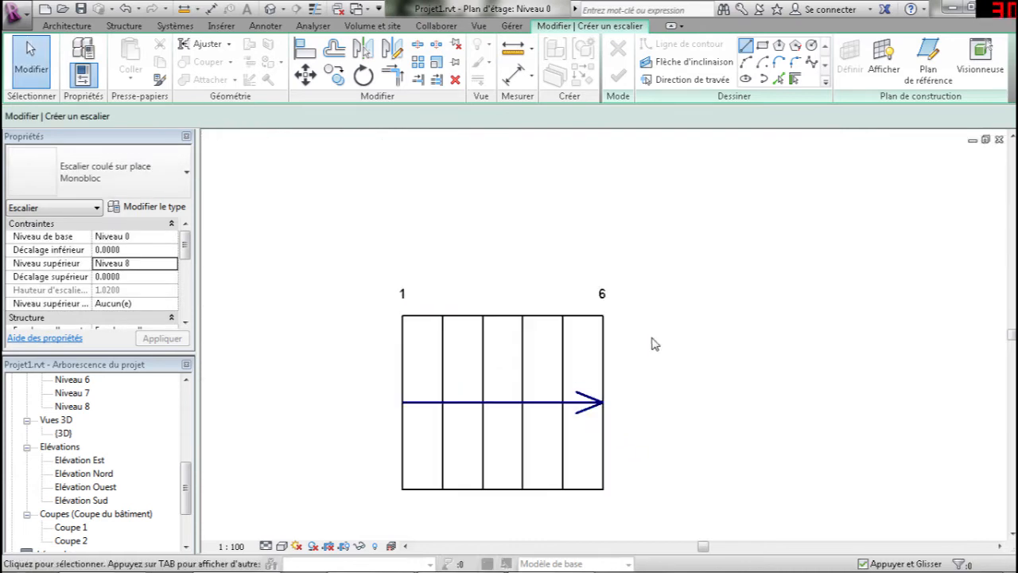
left_click(568, 296)
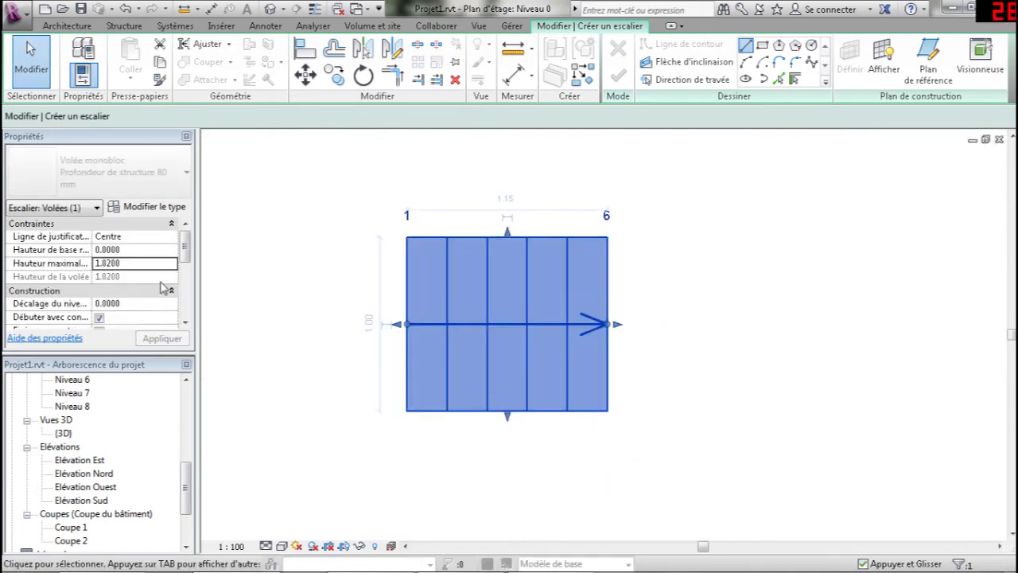
left_click_drag(187, 256, 187, 297)
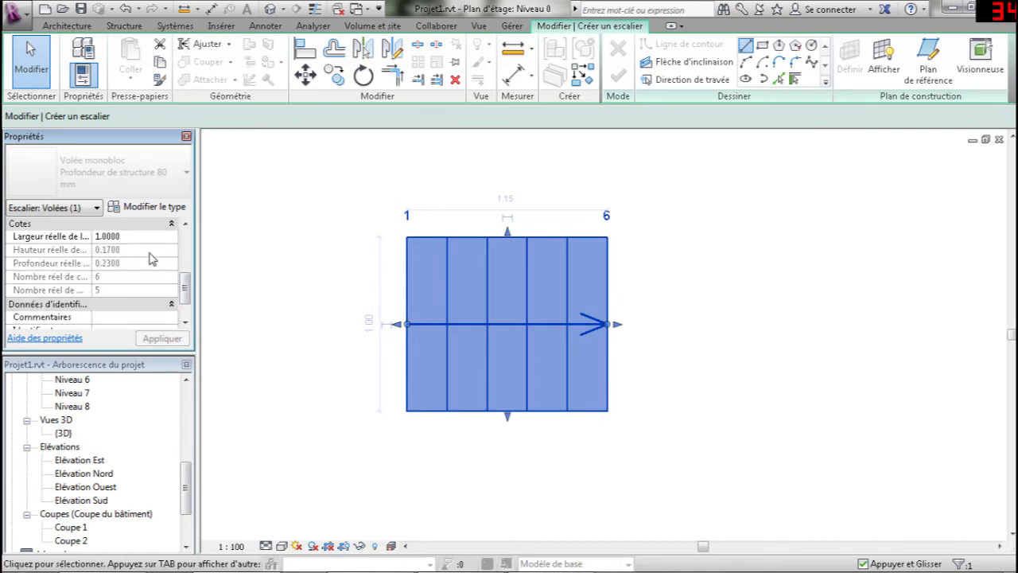
left_click(713, 289)
scroll(704, 286, "down", 4)
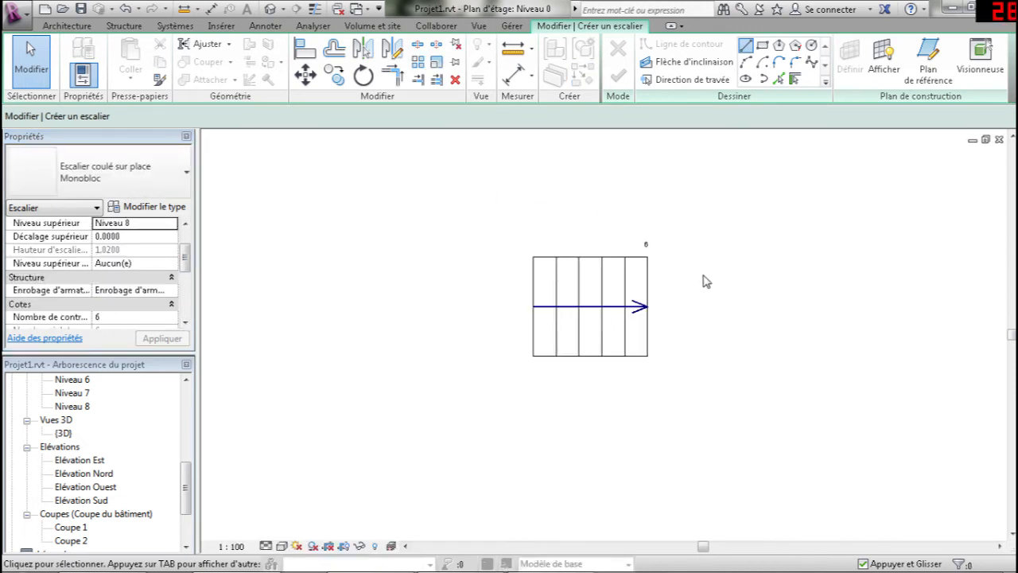
middle_click_drag(702, 316, 635, 373)
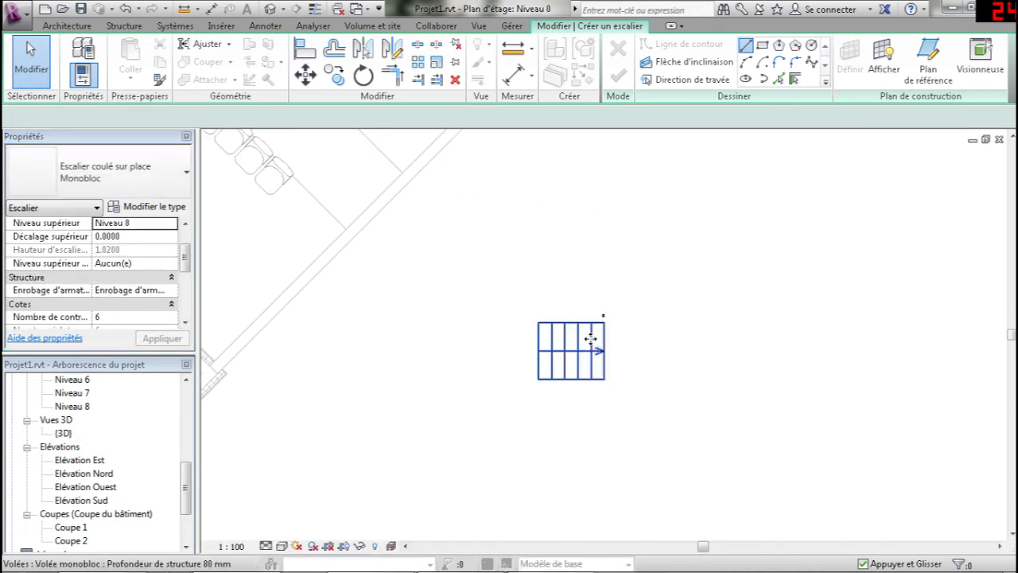
Step: Move the stair run from the empty area into the rear corridor behind the auditorium's tiers
left_click(593, 342)
scroll(672, 287, "down", 2)
middle_click_drag(658, 320, 603, 380)
left_click_drag(571, 368, 608, 164)
left_click(700, 209)
middle_click_drag(700, 208, 621, 355)
left_click(516, 322)
left_click_drag(515, 320, 471, 265)
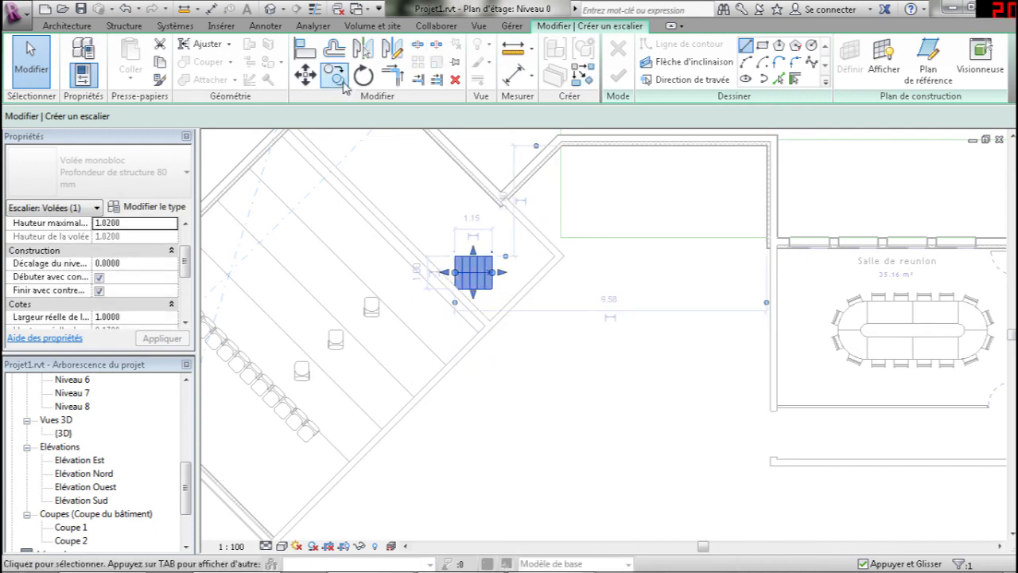
Step: Rotate the stair run in the rear corridor so it ascends parallel to the auditorium's tiers
key("r")
key("o")
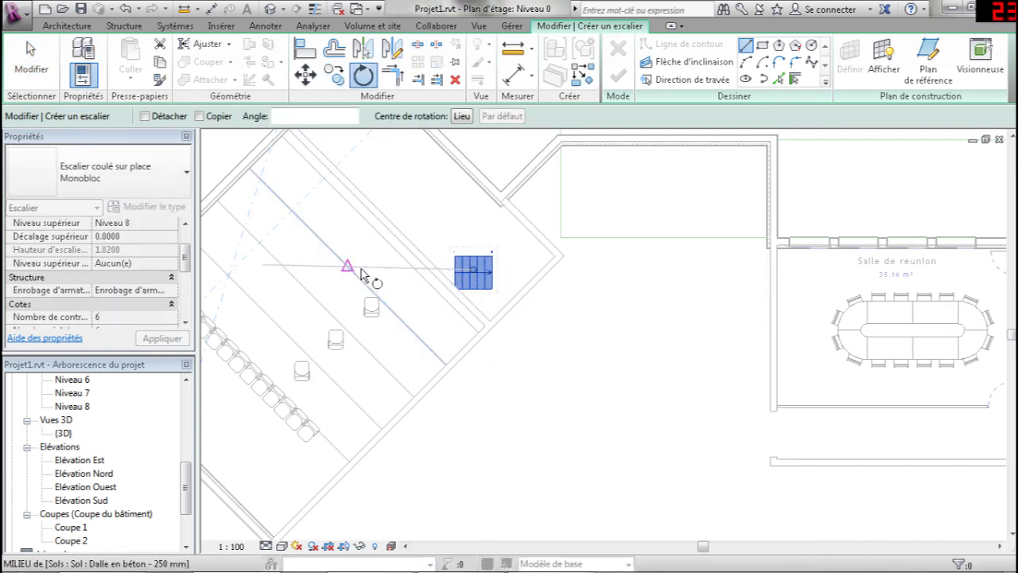
left_click(384, 270)
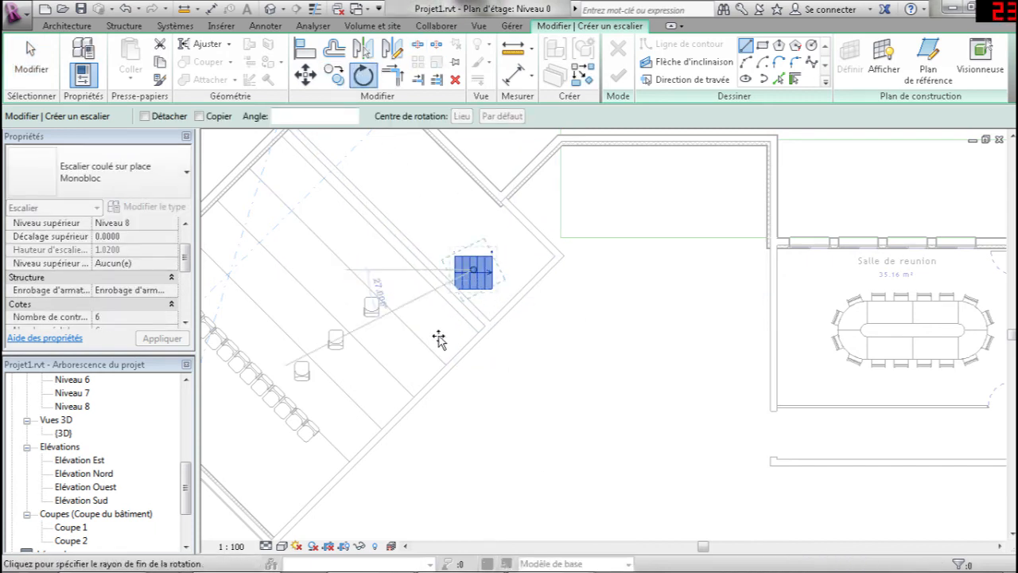
left_click(563, 368)
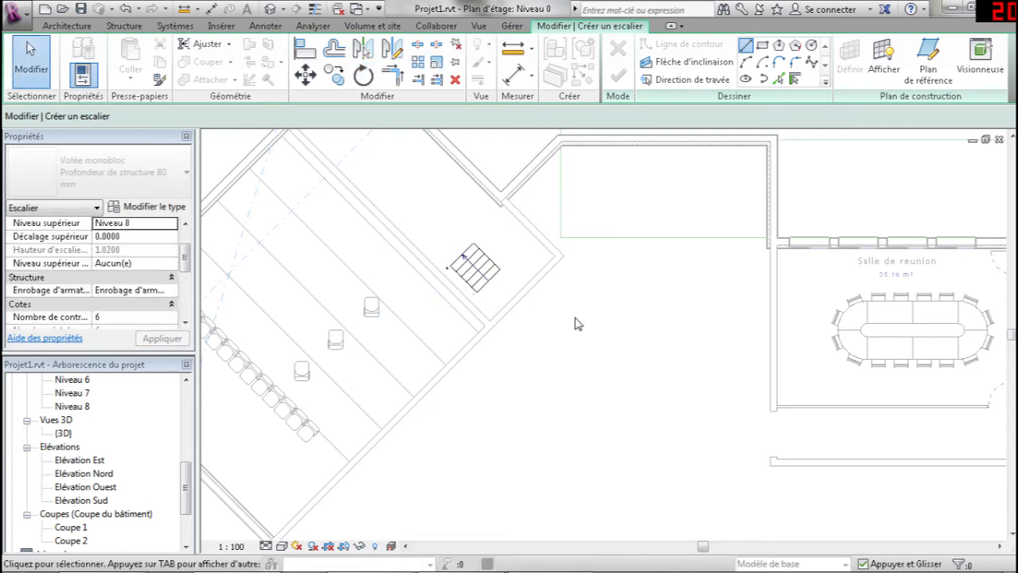
Step: Move the rotated stair run flush against the corridor wall beside the tiers and deselect it
scroll(645, 421, "up", 3)
scroll(510, 365, "up", 1)
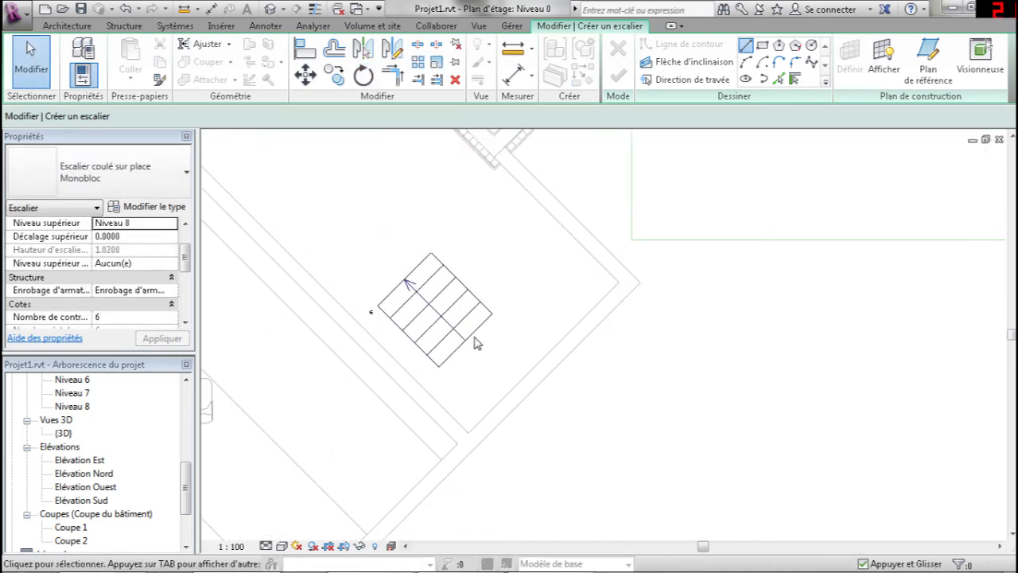
left_click_drag(466, 334, 443, 347)
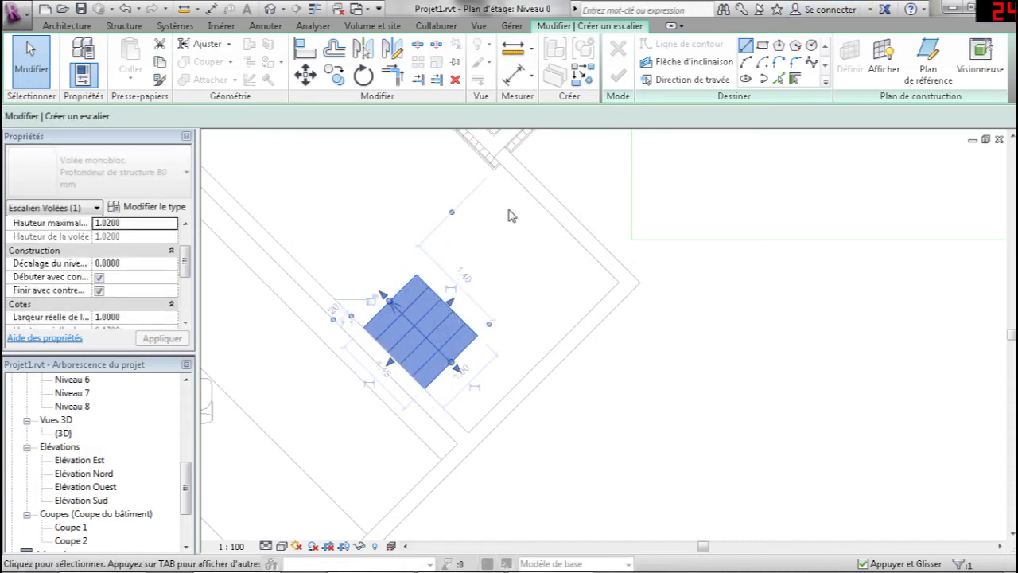
key("Escape")
left_click(423, 318)
key("Escape")
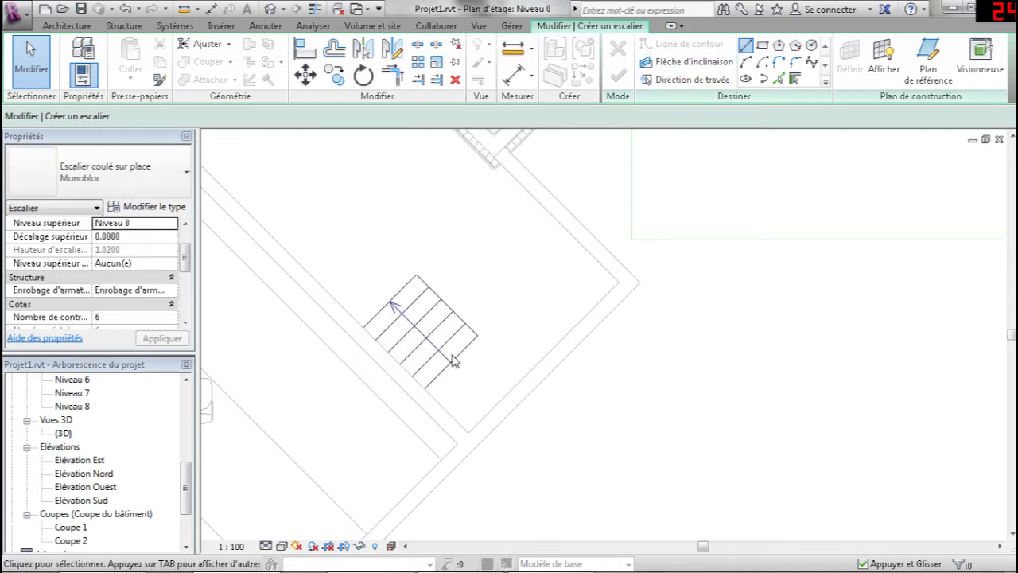
Step: Check the stair run beside the auditorium's tiers in the 3D view, and return to the Niveau 0 floor plan
left_click(66, 27)
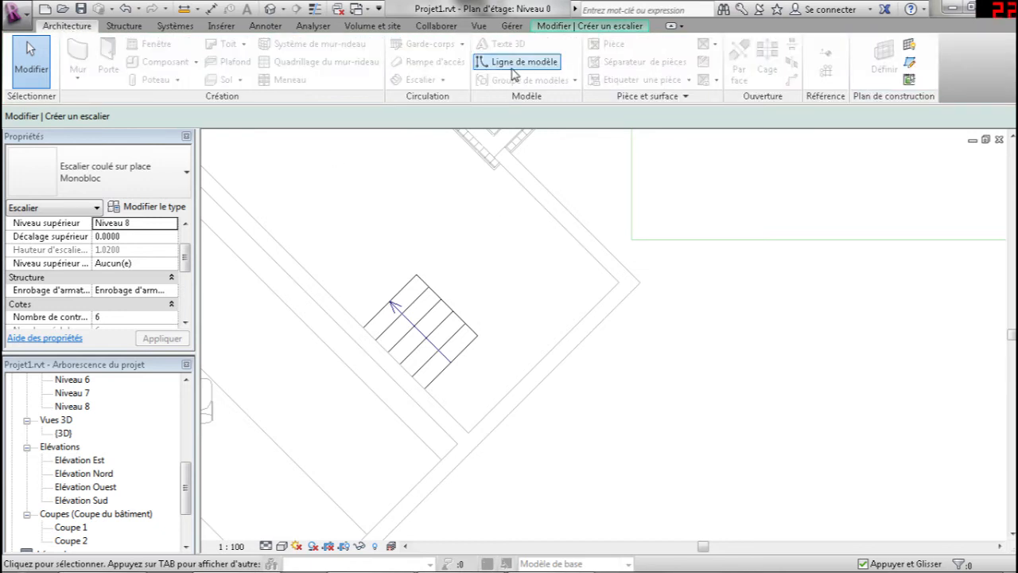
left_click(613, 30)
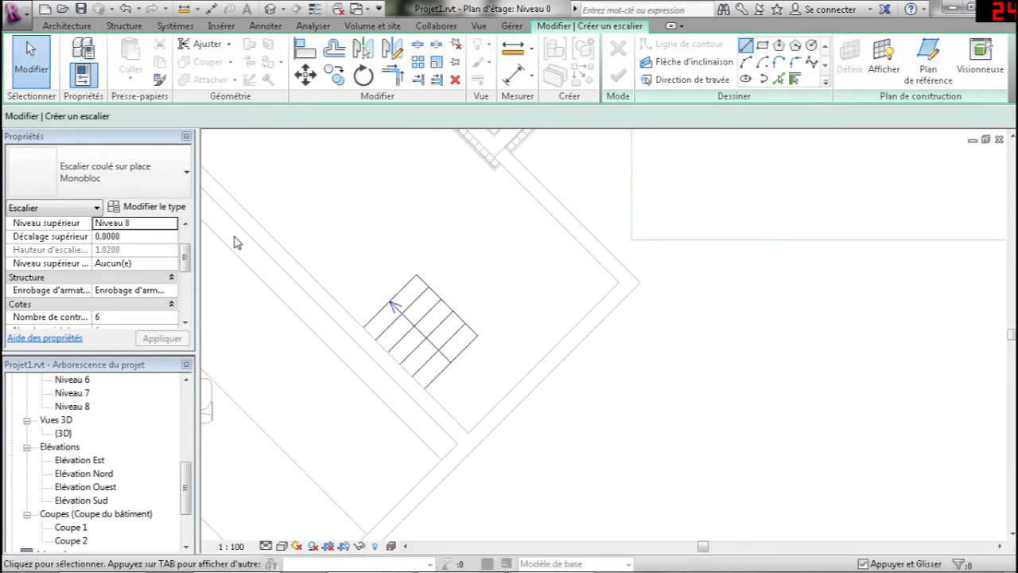
left_click(90, 434)
scroll(95, 424, "up", 1)
scroll(98, 426, "down", 3)
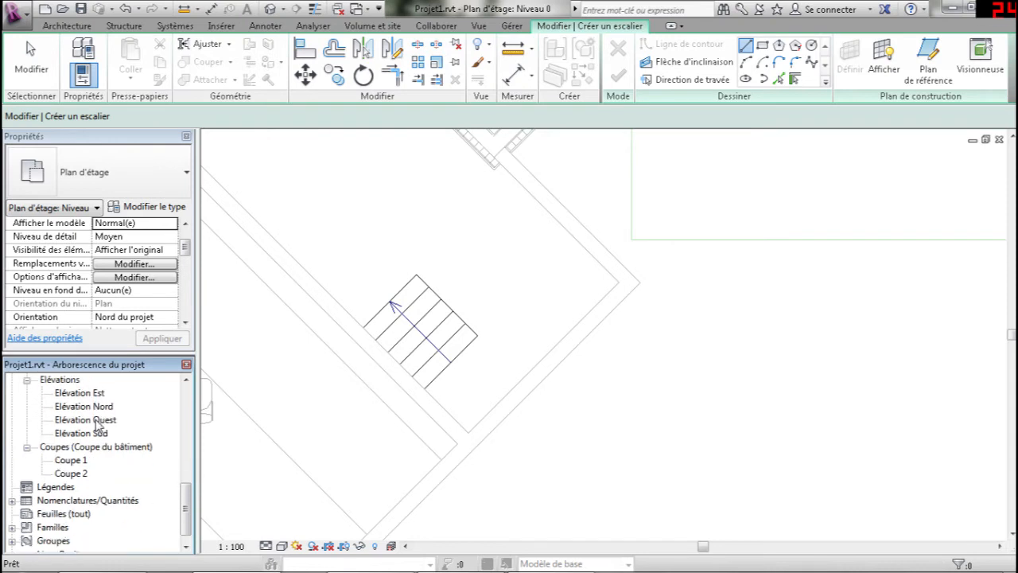
scroll(99, 427, "up", 1)
double_click(63, 407)
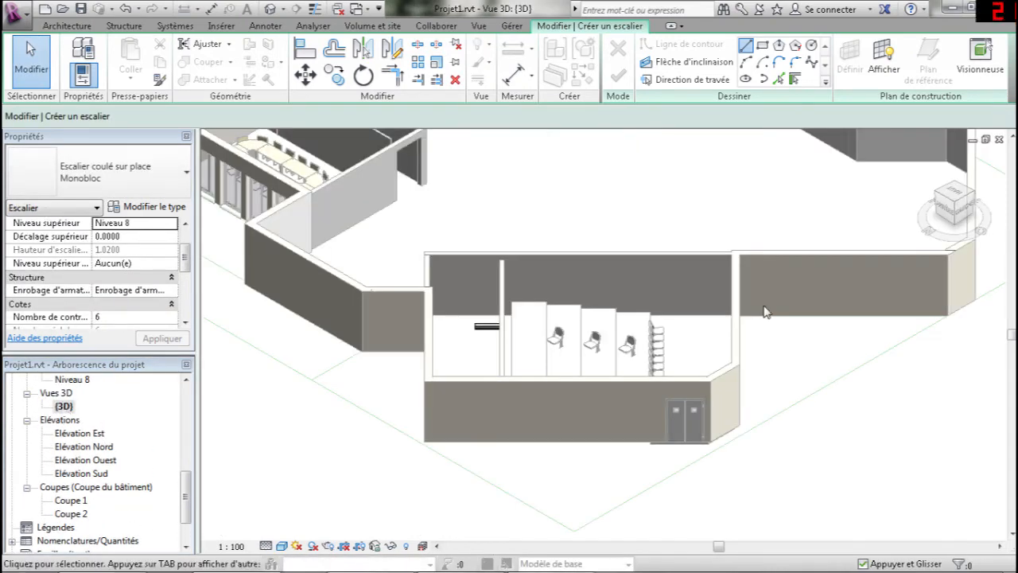
scroll(489, 345, "up", 2)
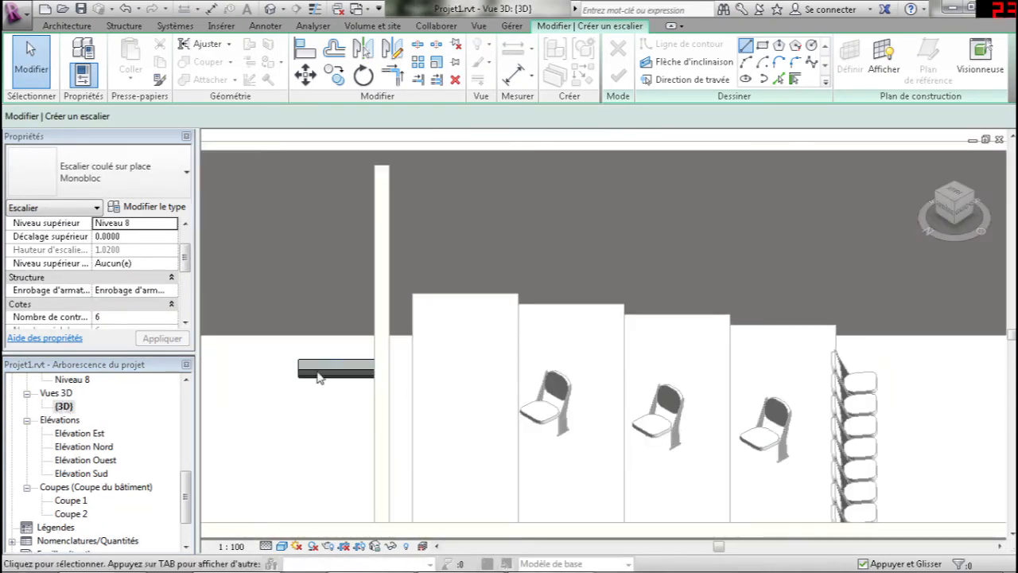
left_click_drag(190, 486, 189, 397)
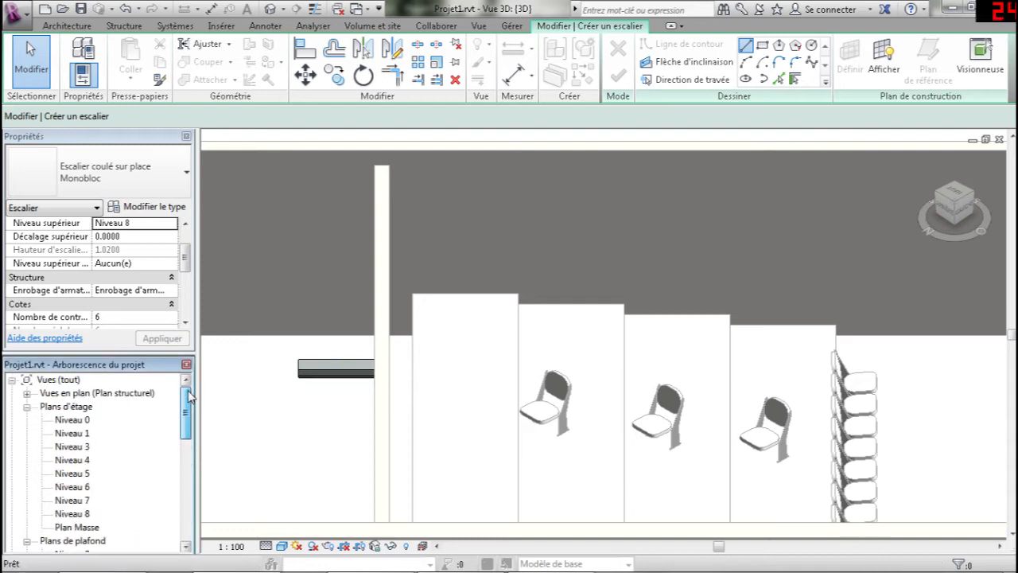
double_click(74, 419)
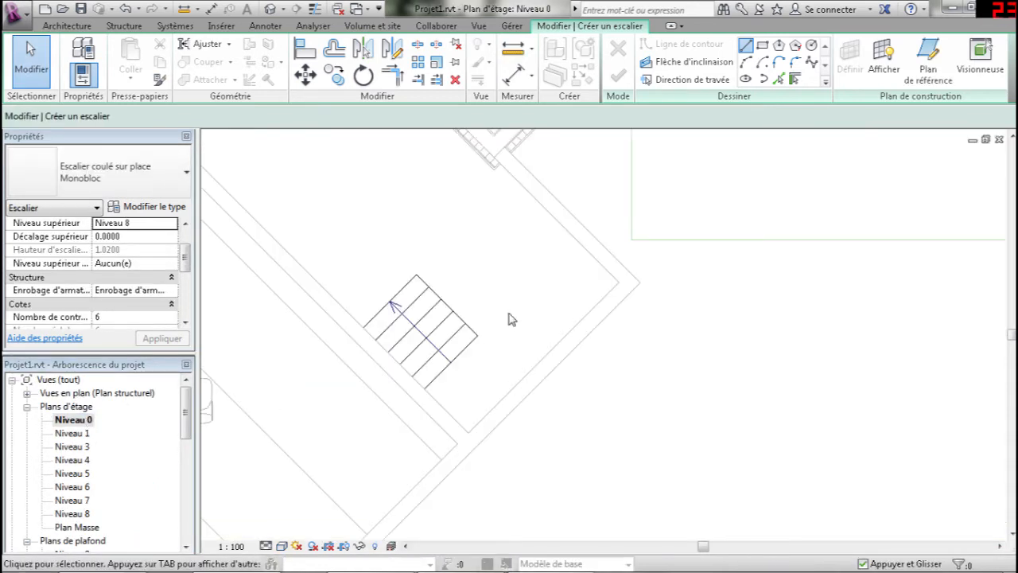
Step: Delete the stair run from the rear corridor and save the project without the stair edits
left_click(452, 309)
key("Delete")
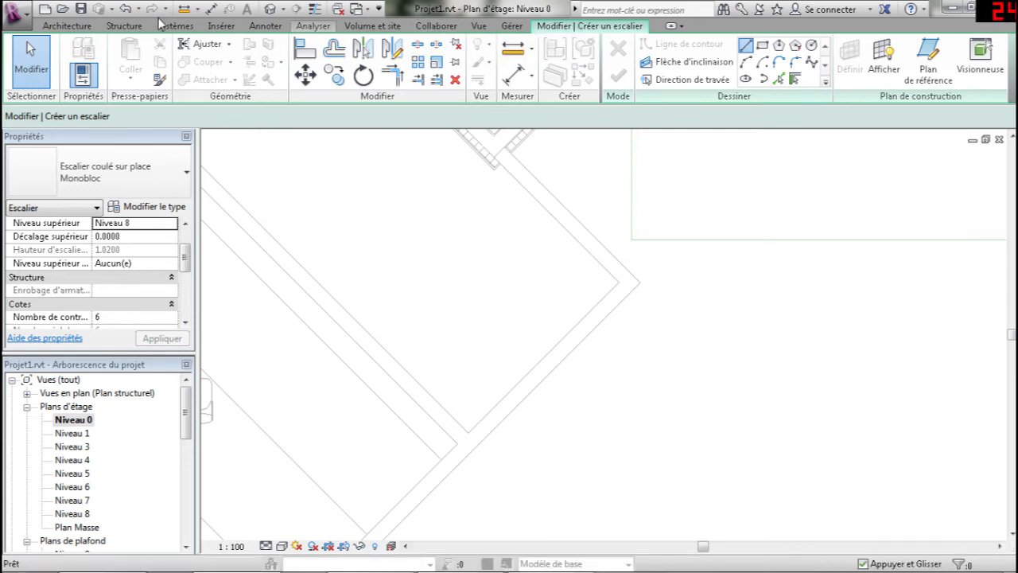
left_click(68, 26)
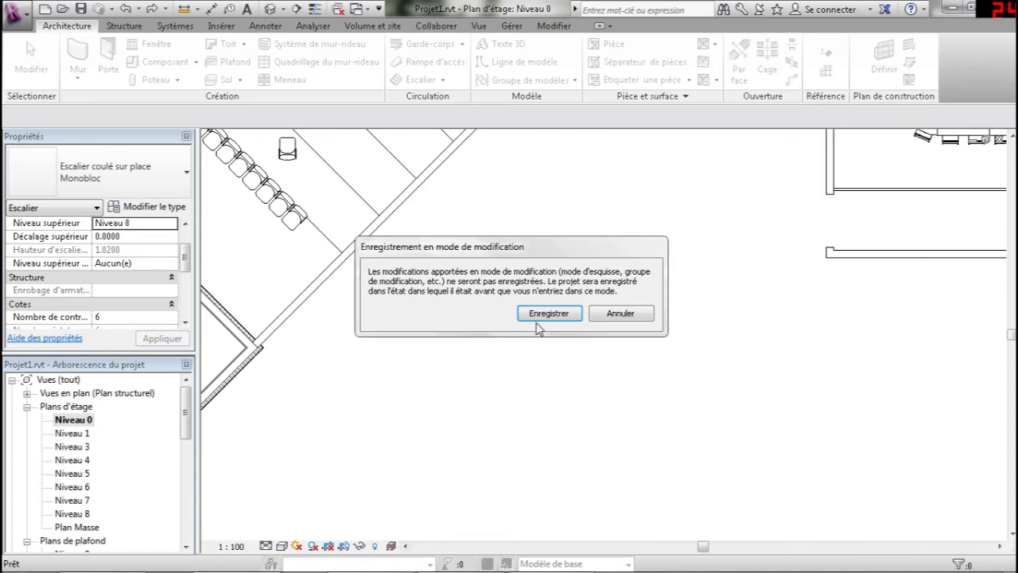
left_click(547, 314)
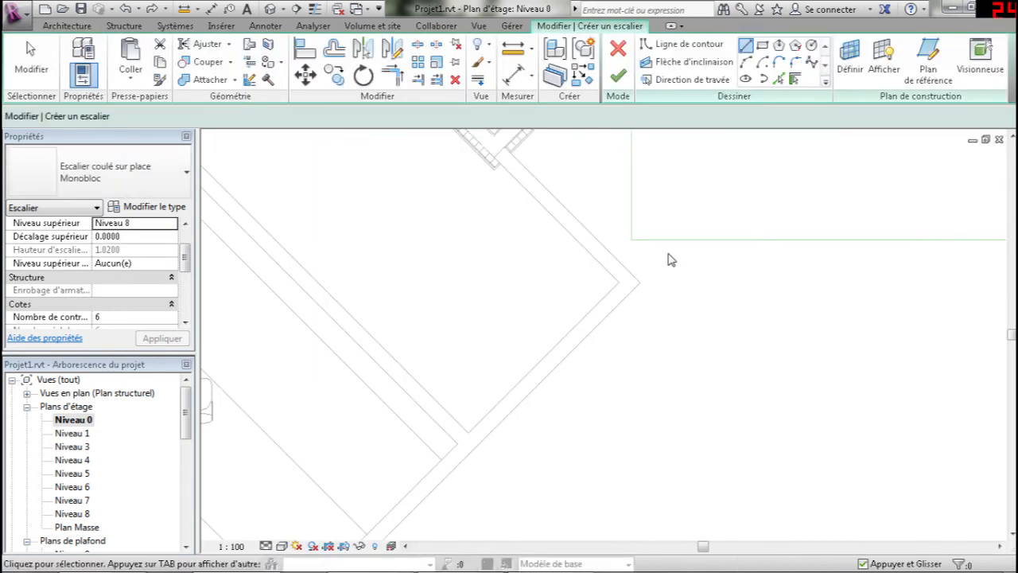
middle_click_drag(695, 272, 529, 241)
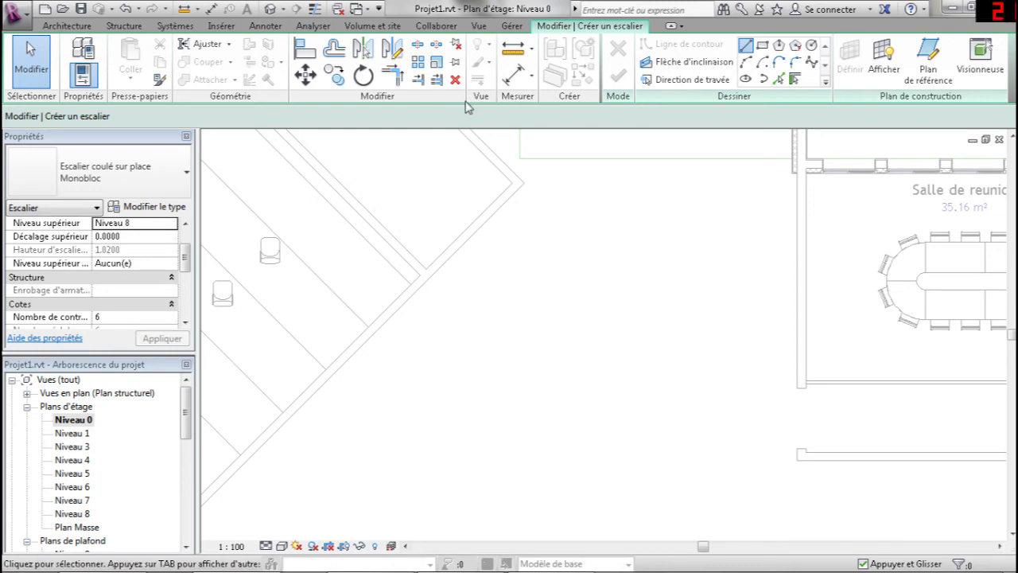
left_click(67, 26)
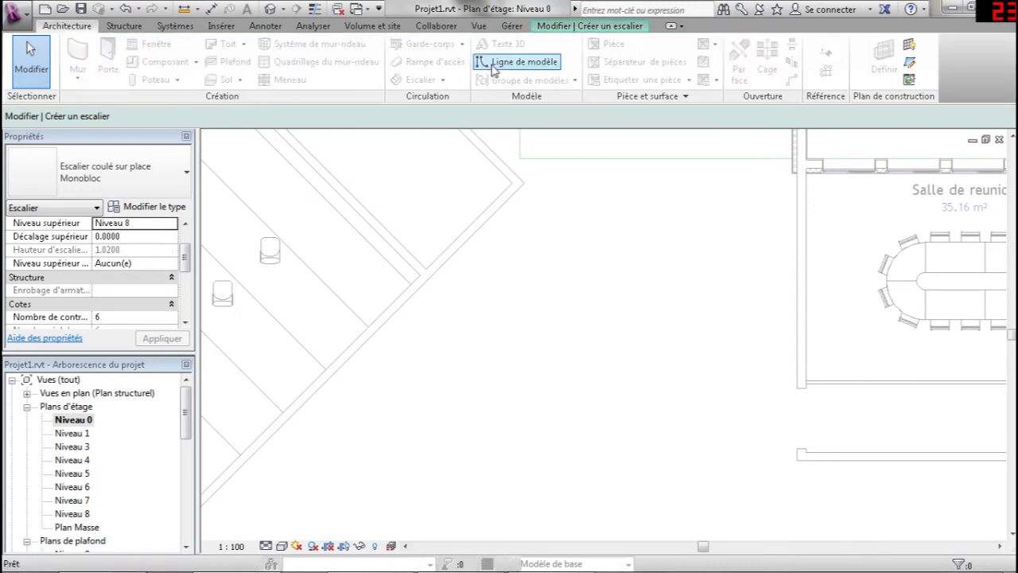
left_click(617, 27)
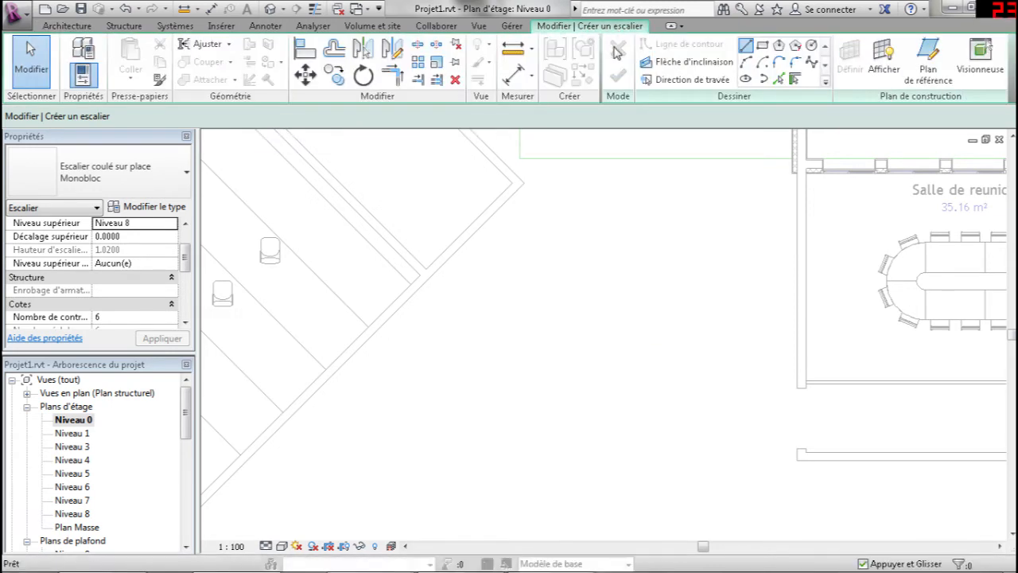
left_click(457, 81)
key("Escape")
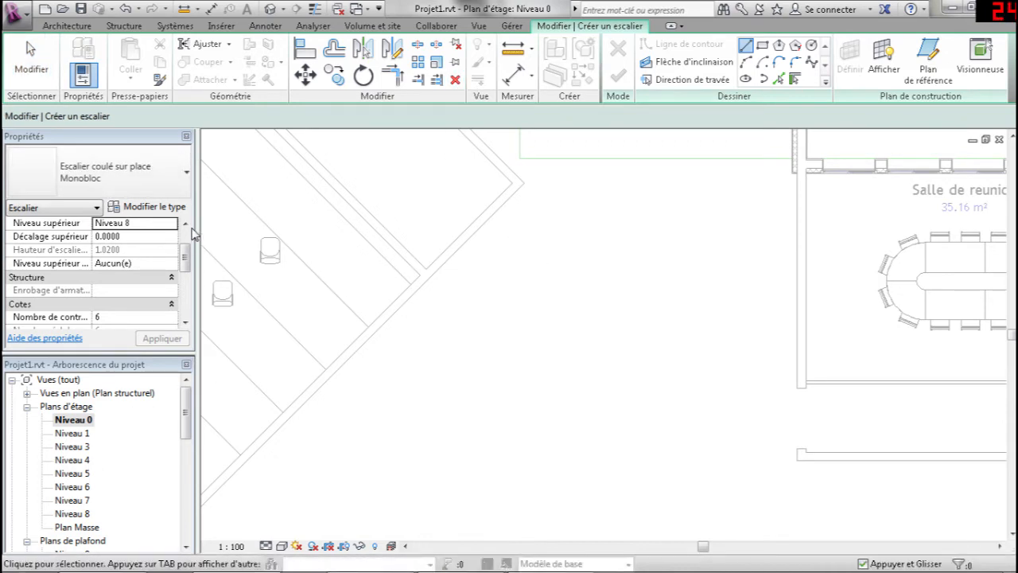
mouse_move(189, 260)
left_mouse_down()
mouse_move(189, 281)
mouse_move(189, 242)
left_mouse_up()
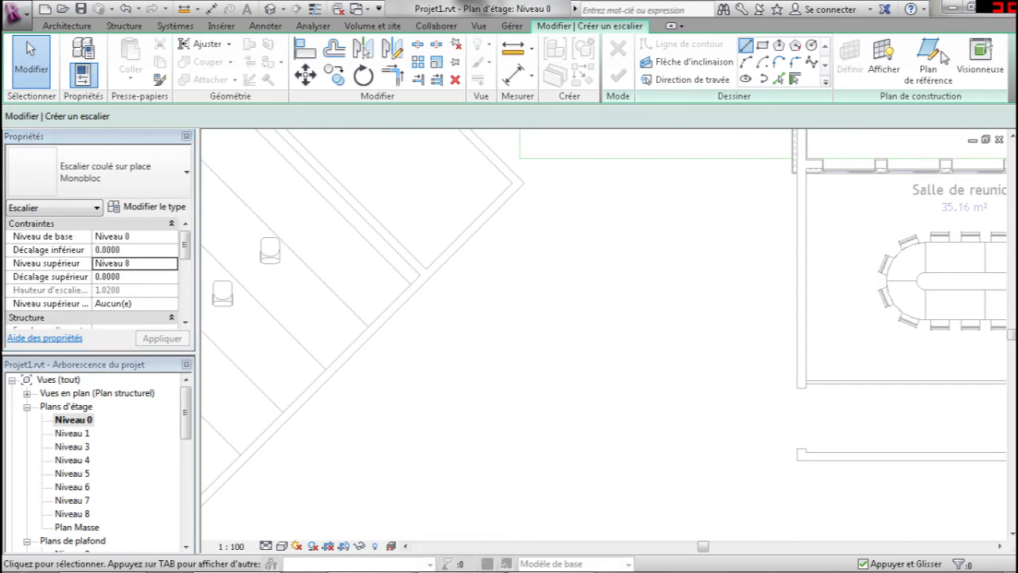
Step: Close all open views and the project Projet1.rvt, discarding the unsaved changes
left_click(999, 140)
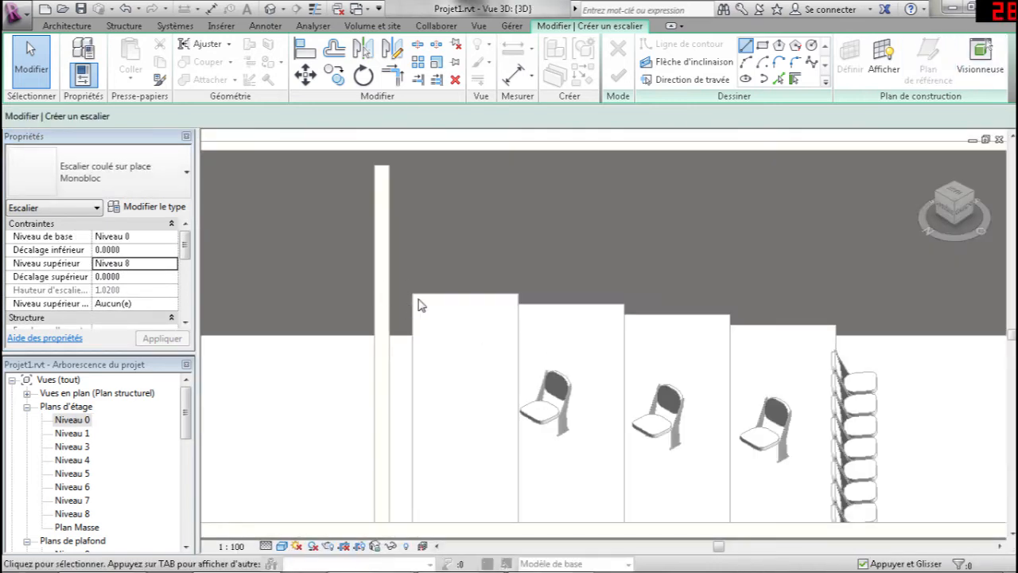
left_click(999, 140)
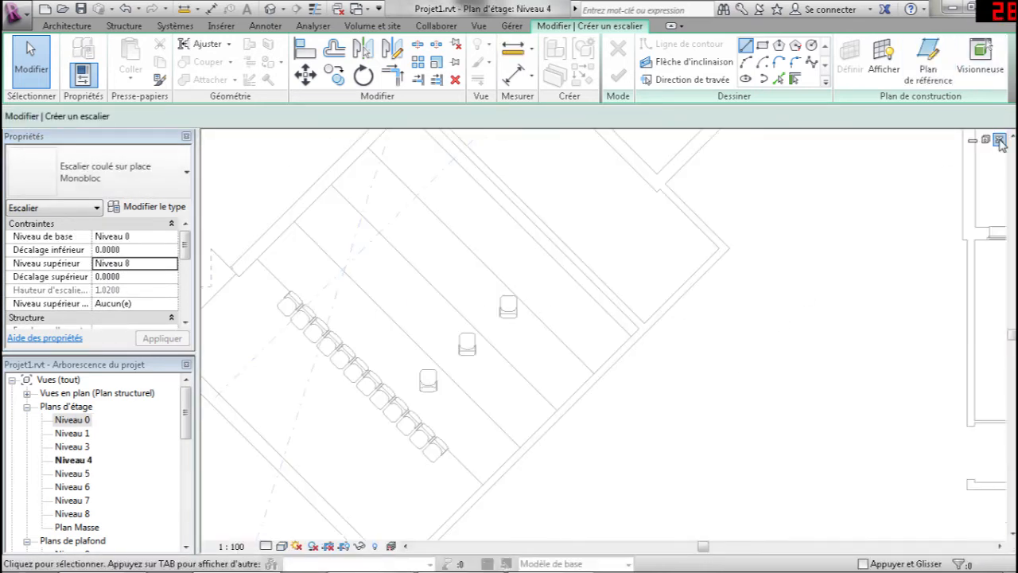
left_click(1000, 140)
left_click(1000, 140)
left_click(1000, 140)
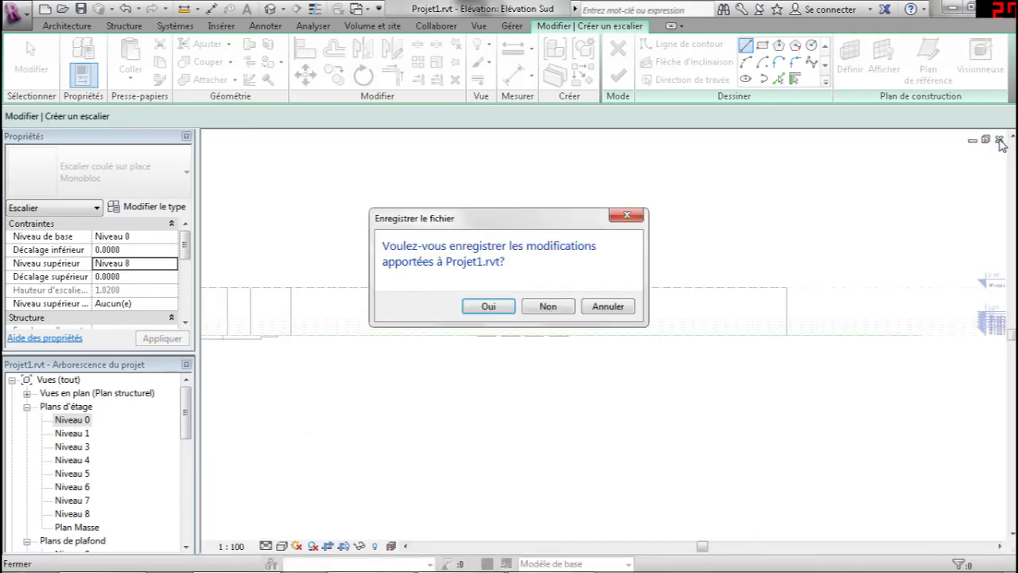
left_click(546, 307)
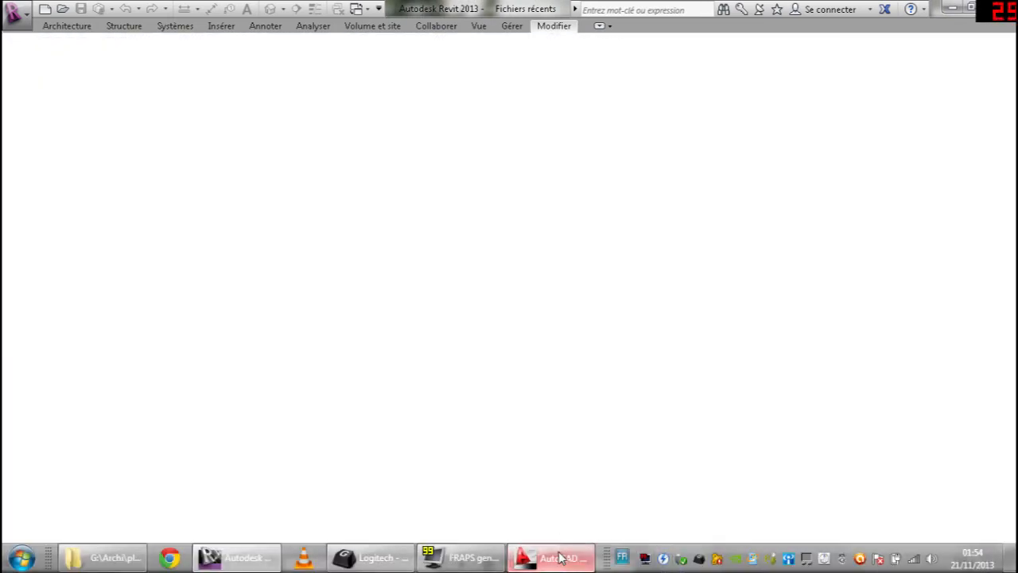
Step: Switch to AutoCAD, dismiss the welcome screen and examine the oblique section of the projection room
left_click(551, 555)
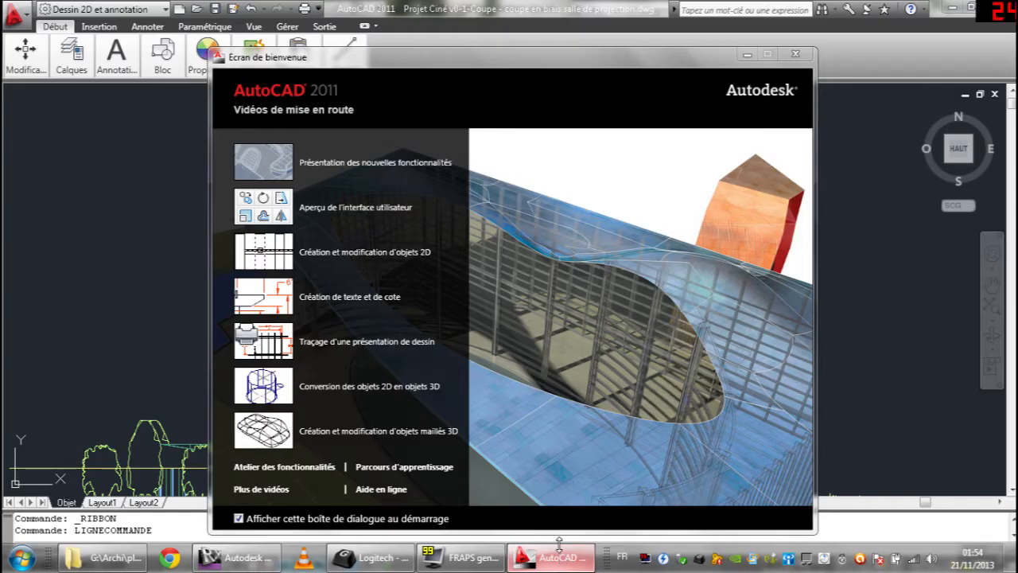
left_click(796, 55)
scroll(409, 370, "up", 3)
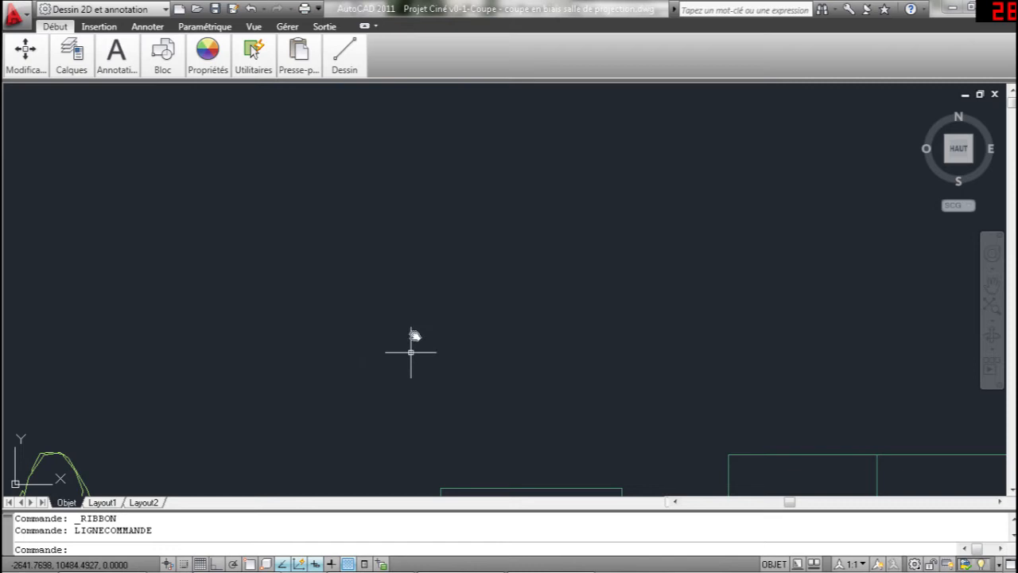
middle_click_drag(414, 341, 582, 268)
scroll(602, 262, "down", 8)
scroll(602, 263, "up", 3)
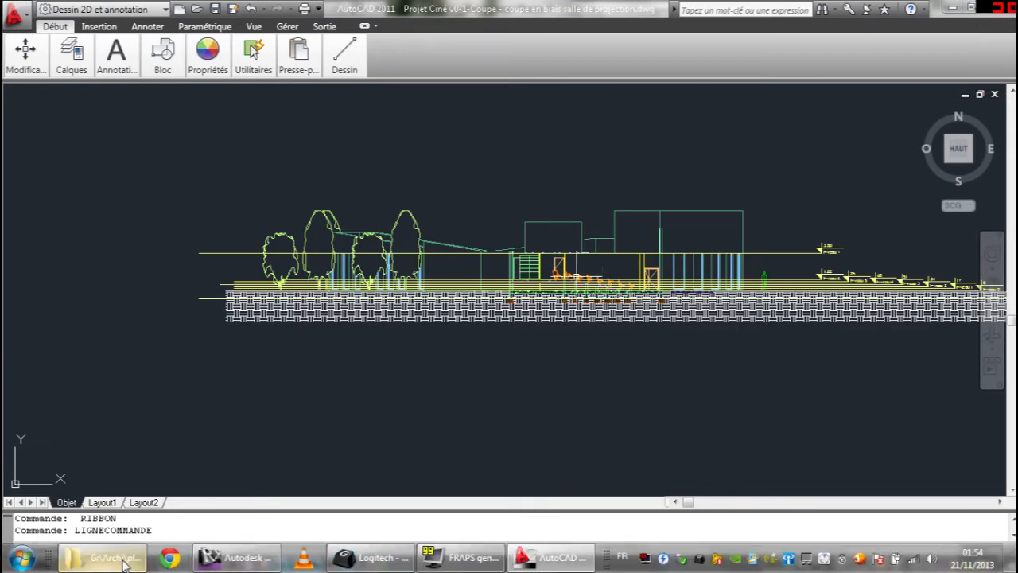
Step: Switch to the plan acad folder and open "Projet Ciné v0-1-Coupe - coupe salle de projection et salle d'exposition.dwg" in AutoCAD
left_click(123, 563)
left_click_drag(330, 271, 342, 301)
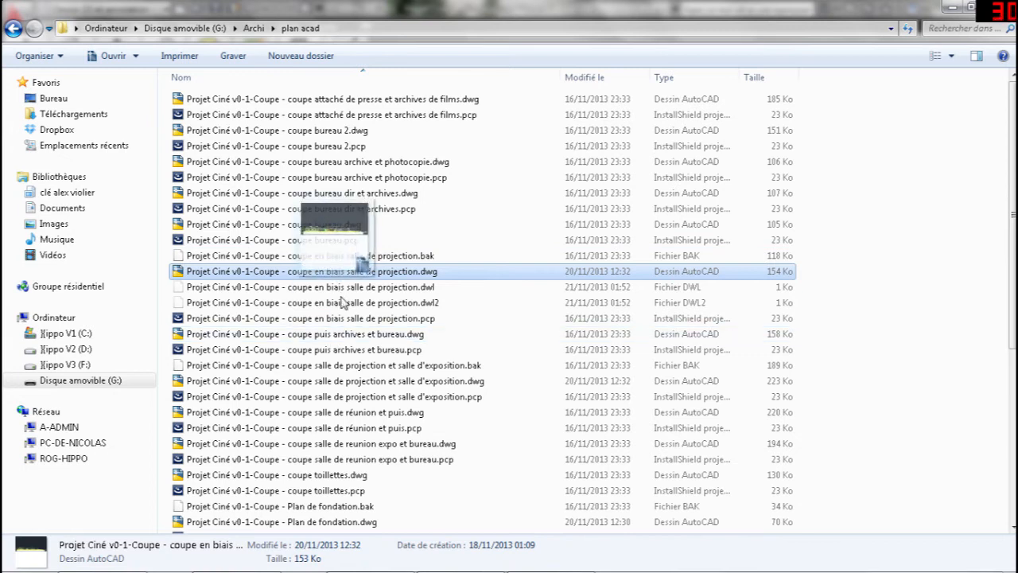
right_click_drag(342, 300, 343, 303)
key("Escape")
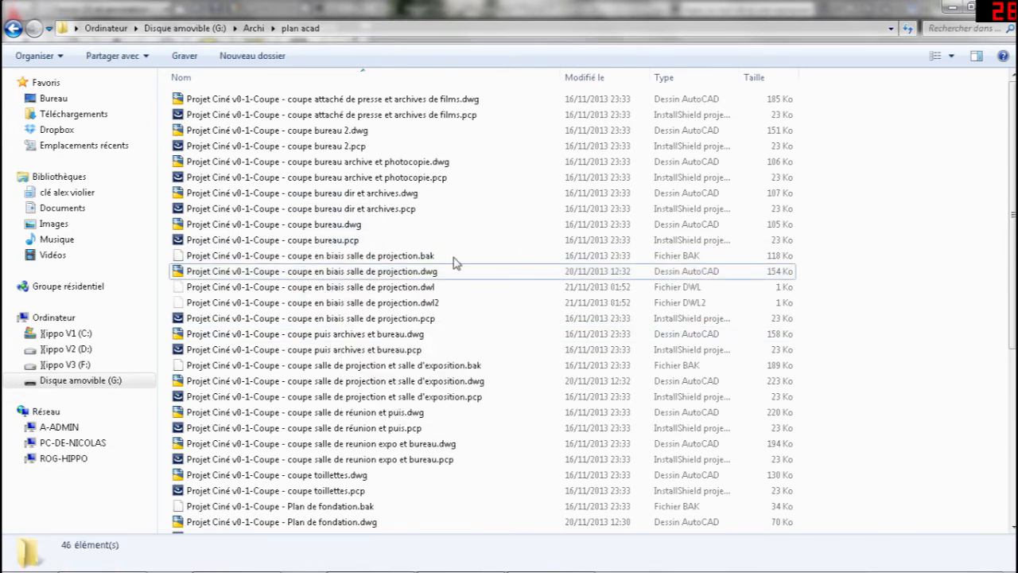
left_click(409, 208)
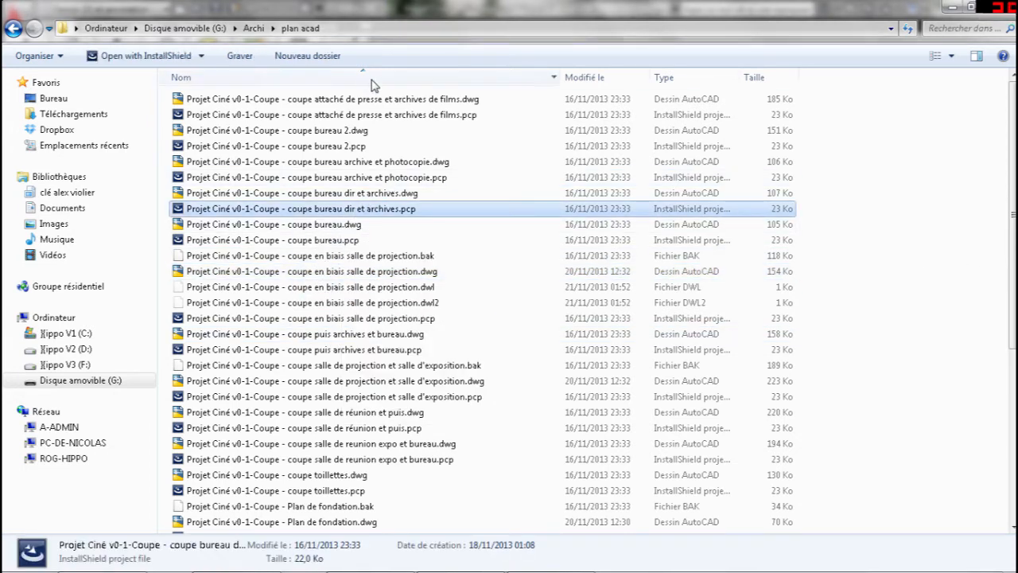
scroll(368, 263, "down", 2)
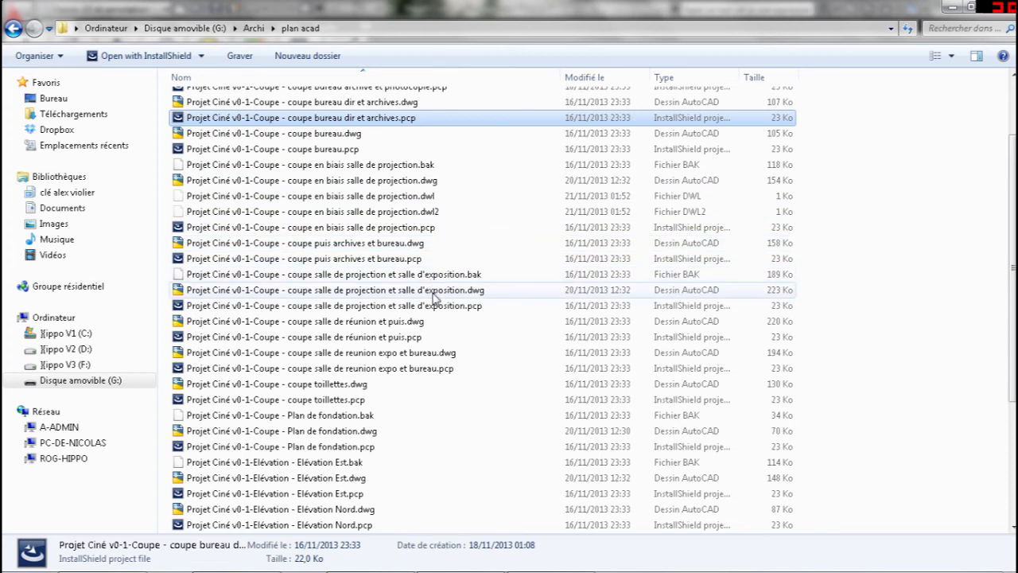
left_click(440, 294)
double_click(440, 294)
Step: Examine how the seat rows sit on the stepped tiers in the projection room section
scroll(237, 234, "up", 8)
mouse_move(677, 393)
middle_mouse_down()
mouse_move(328, 172)
mouse_move(150, 214)
mouse_move(161, 245)
middle_mouse_up()
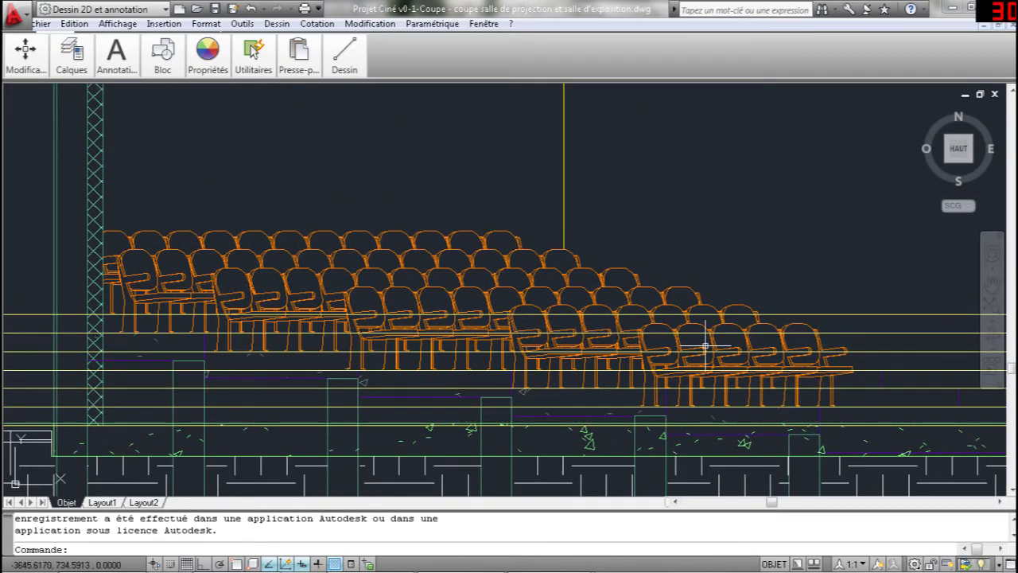
scroll(711, 346, "up", 6)
scroll(691, 343, "down", 5)
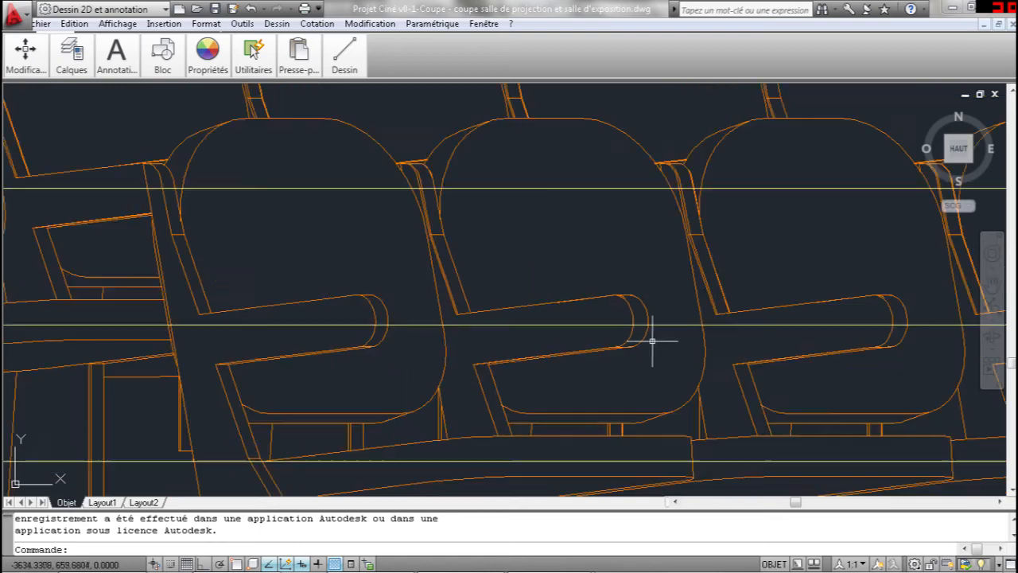
scroll(513, 315, "down", 4)
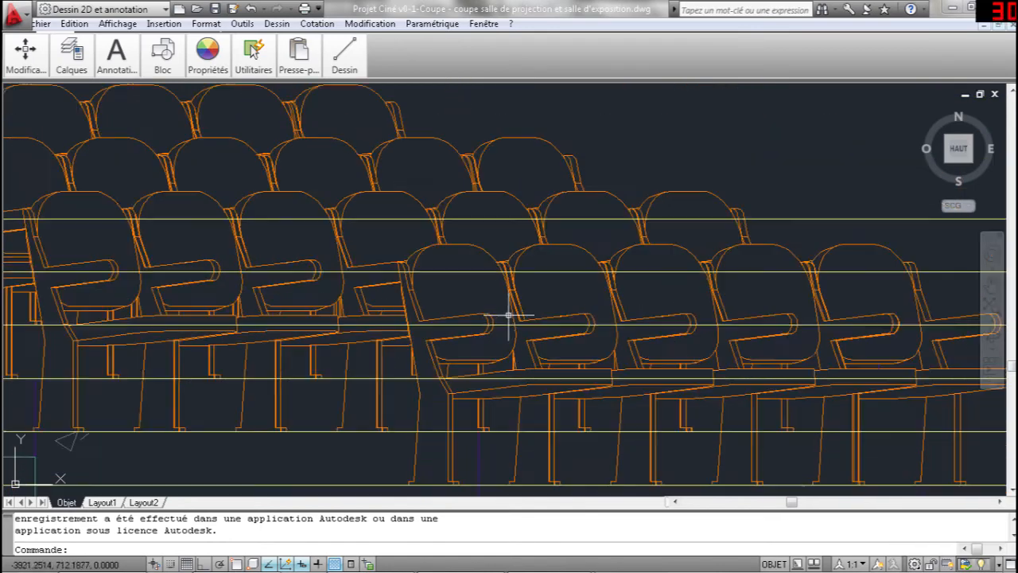
mouse_move(431, 240)
middle_mouse_down()
mouse_move(486, 250)
mouse_move(554, 302)
middle_mouse_up()
scroll(432, 273, "down", 5)
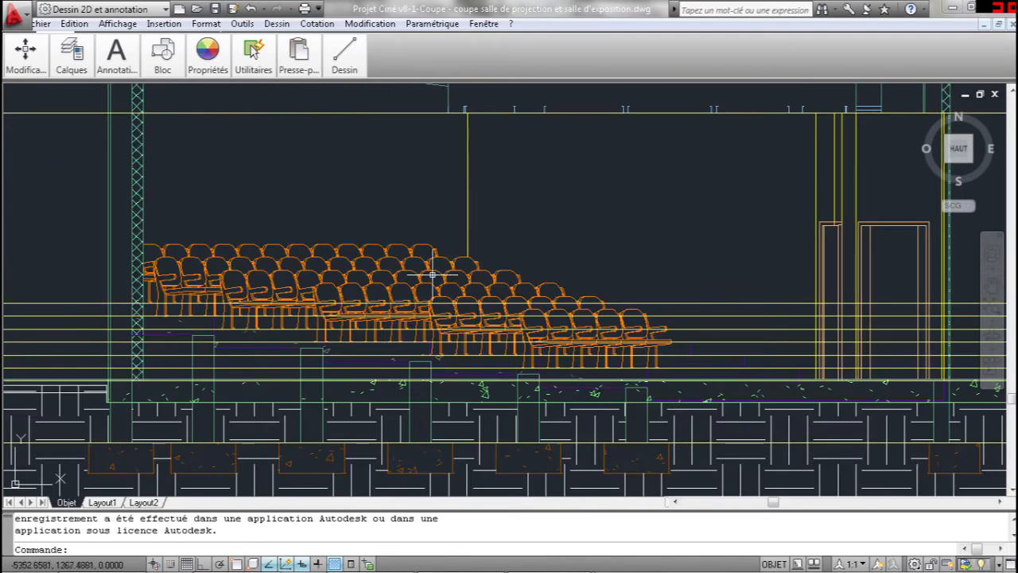
scroll(357, 261, "up", 2)
middle_click_drag(357, 262, 416, 275)
scroll(239, 286, "up", 2)
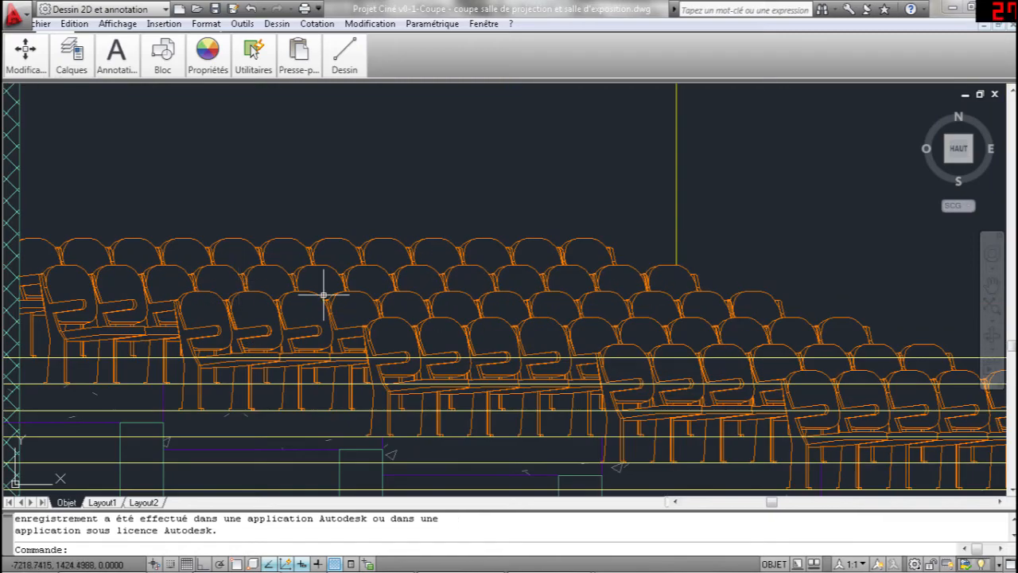
scroll(618, 266, "down", 6)
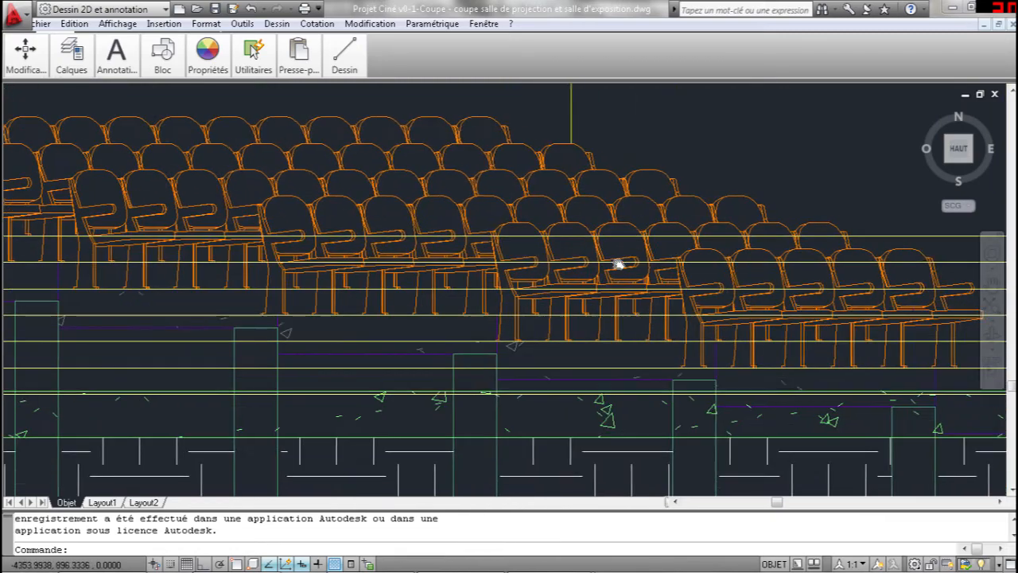
scroll(411, 307, "up", 6)
scroll(445, 372, "up", 2)
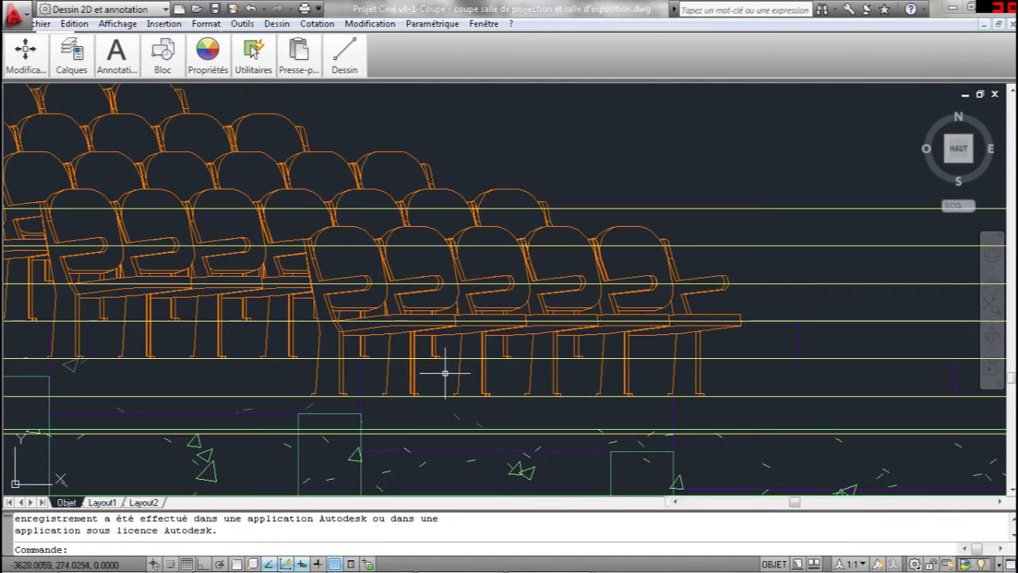
Step: Delete the closely spaced level lines from Niveau 0 to Niveau 6 that cross the section
scroll(722, 375, "down", 8)
middle_click_drag(624, 290, 262, 212)
middle_click_drag(535, 310, 187, 259)
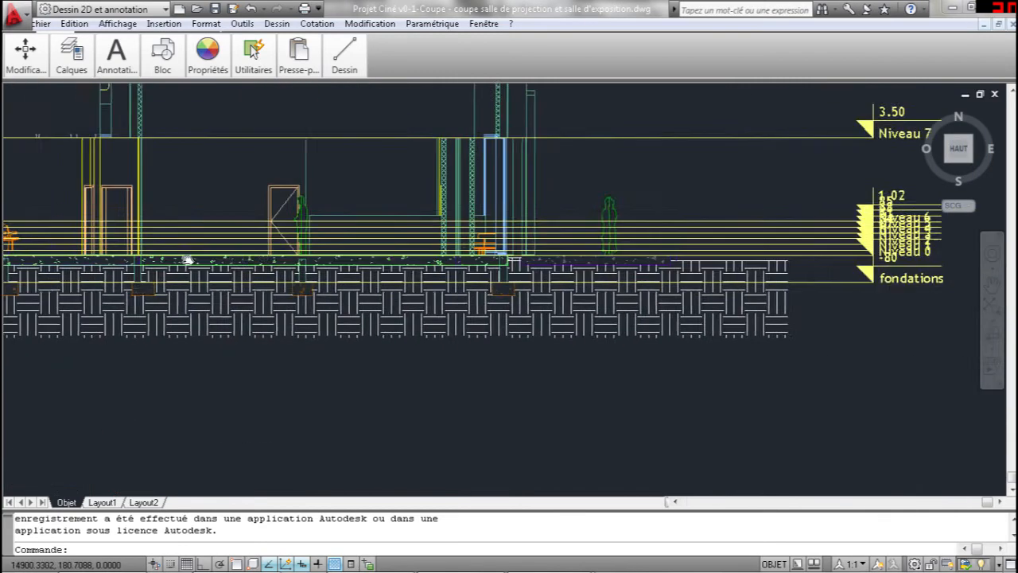
middle_click_drag(763, 237, 252, 250)
left_click(346, 287)
left_click(316, 220)
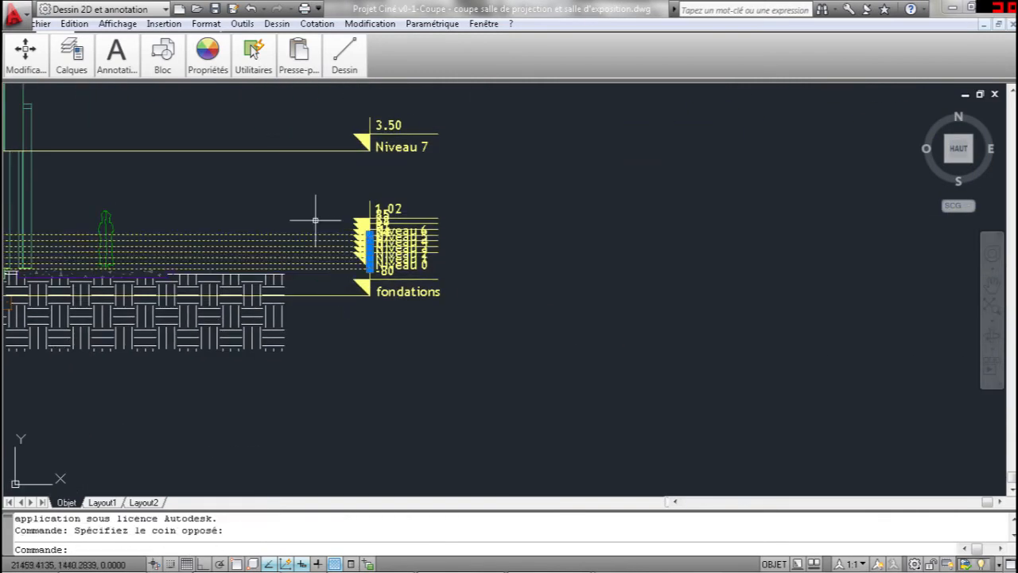
key("Delete")
Step: Examine the uncluttered tier outlines under the seats, their front steps near the doors, and the whole building section
middle_click_drag(307, 227, 677, 214)
scroll(807, 272, "up", 6)
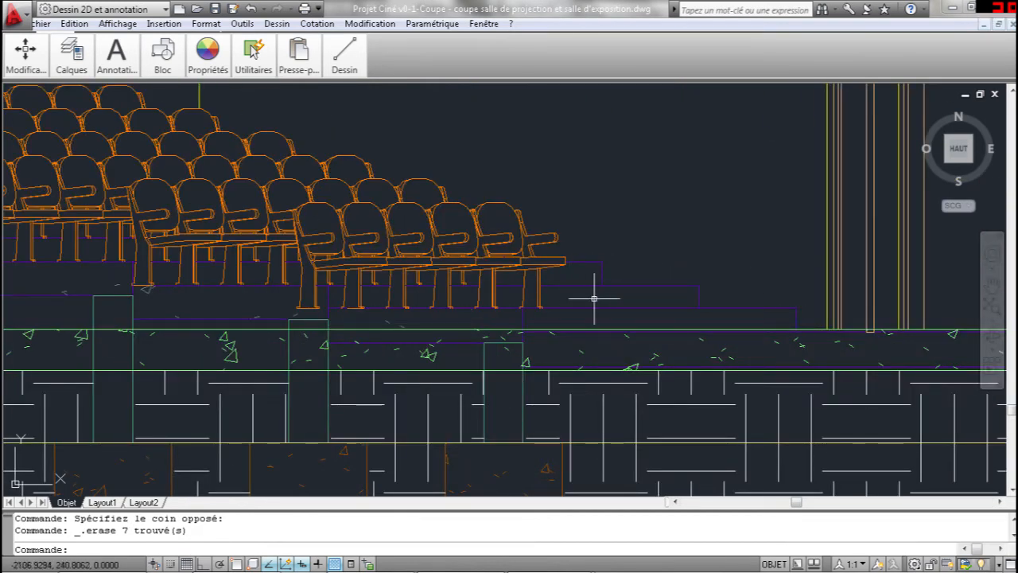
scroll(565, 254, "down", 6)
scroll(501, 282, "up", 6)
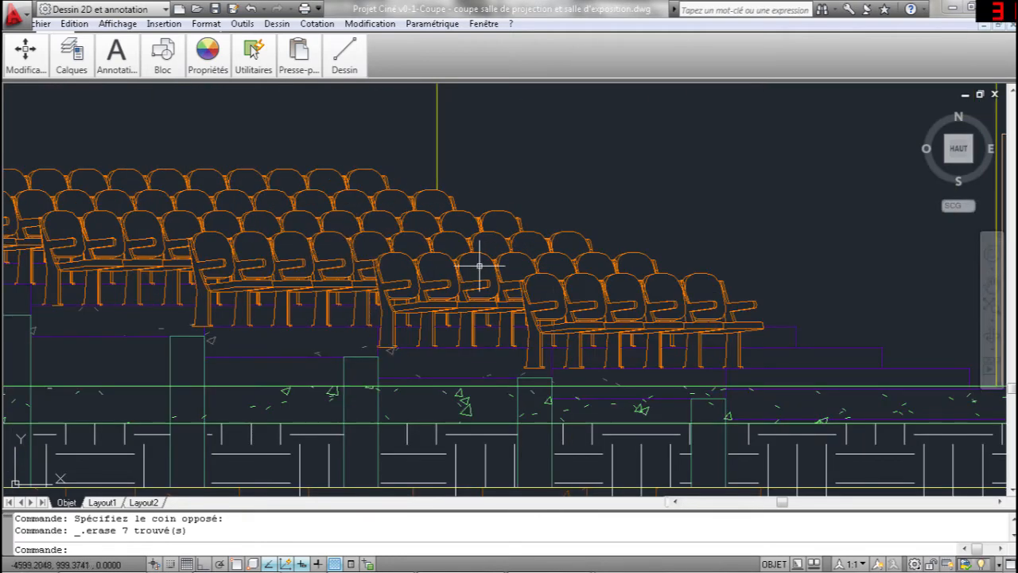
scroll(662, 349, "up", 5)
scroll(455, 261, "down", 6)
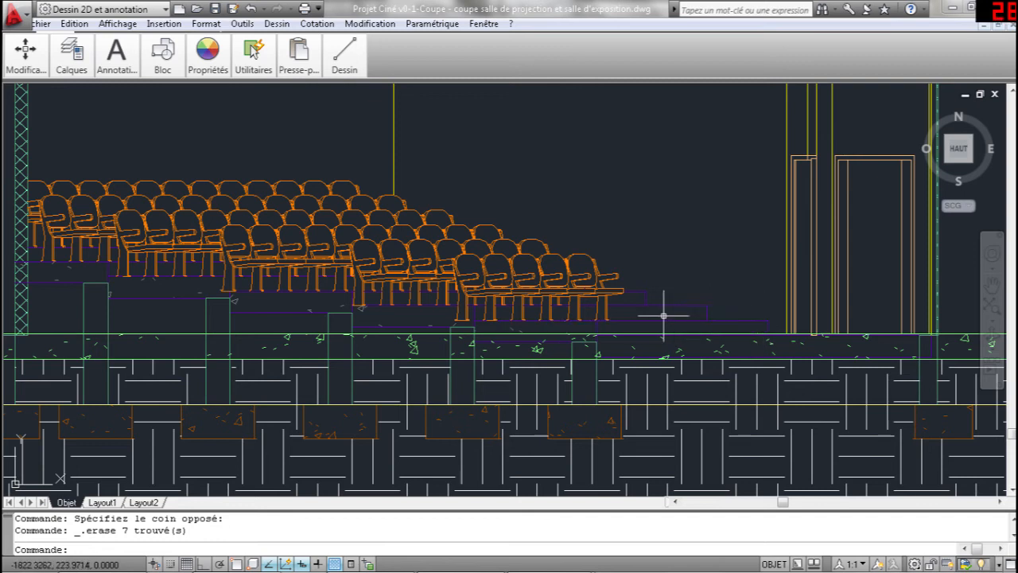
middle_click_drag(589, 300, 558, 309)
scroll(556, 323, "up", 5)
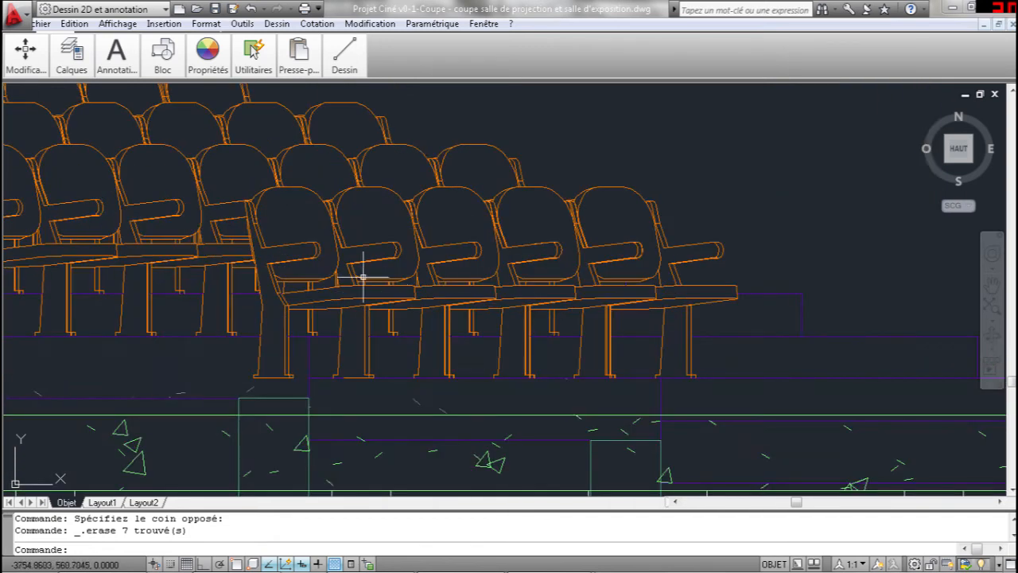
scroll(482, 296, "up", 1)
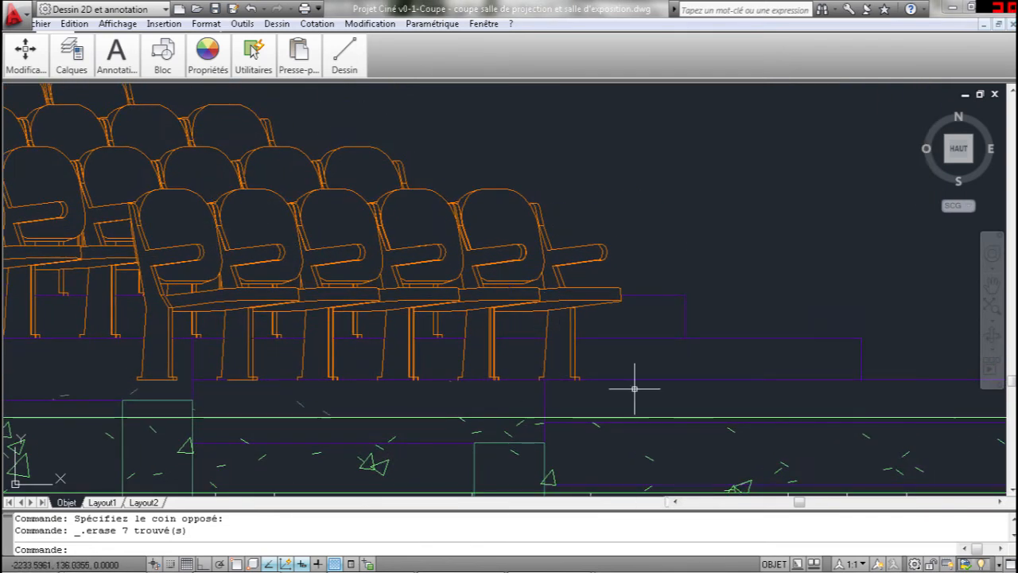
scroll(668, 348, "down", 6)
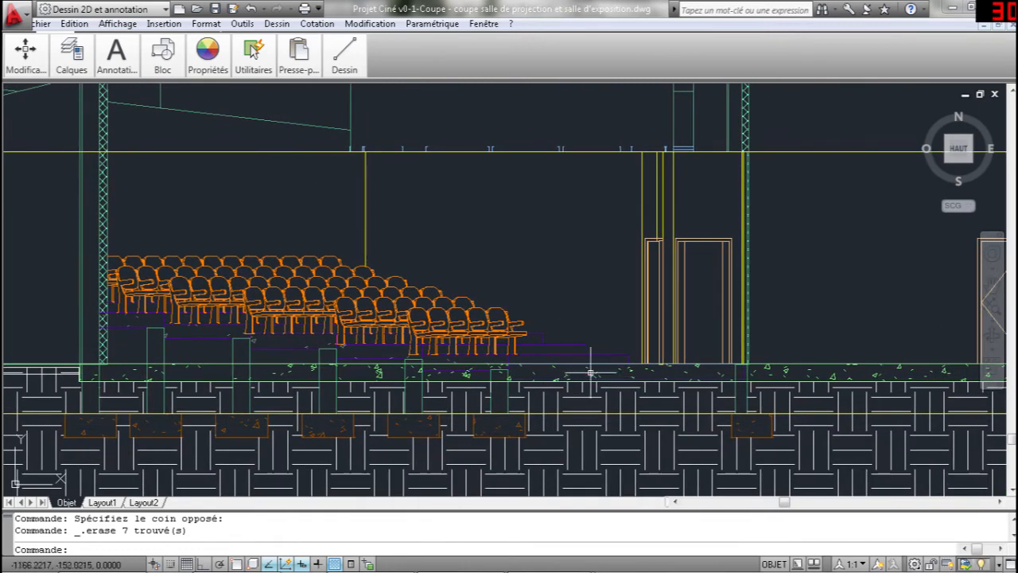
scroll(564, 350, "up", 4)
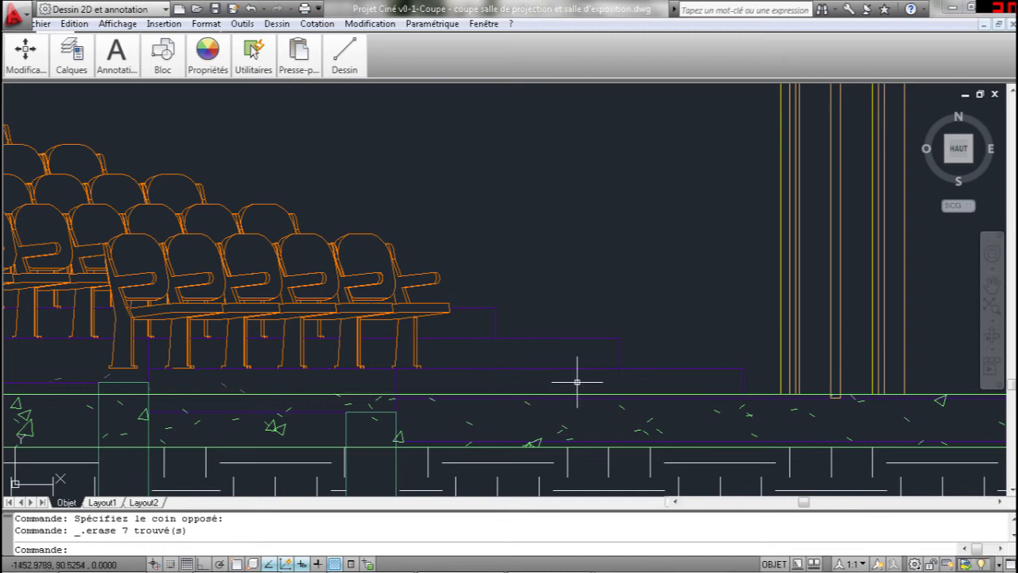
scroll(502, 377, "down", 8)
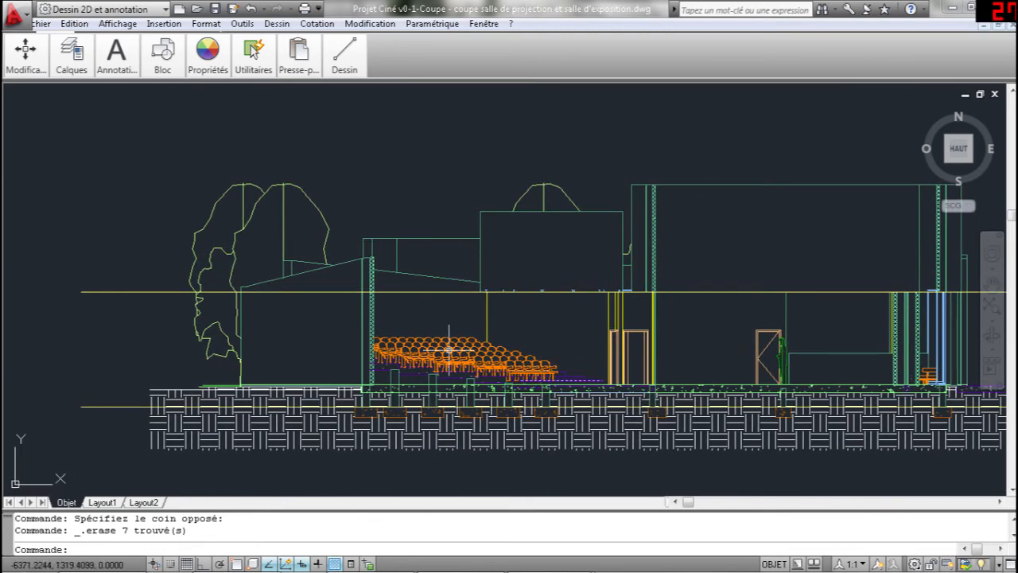
middle_click_drag(593, 329, 331, 292)
middle_click_drag(398, 279, 497, 278)
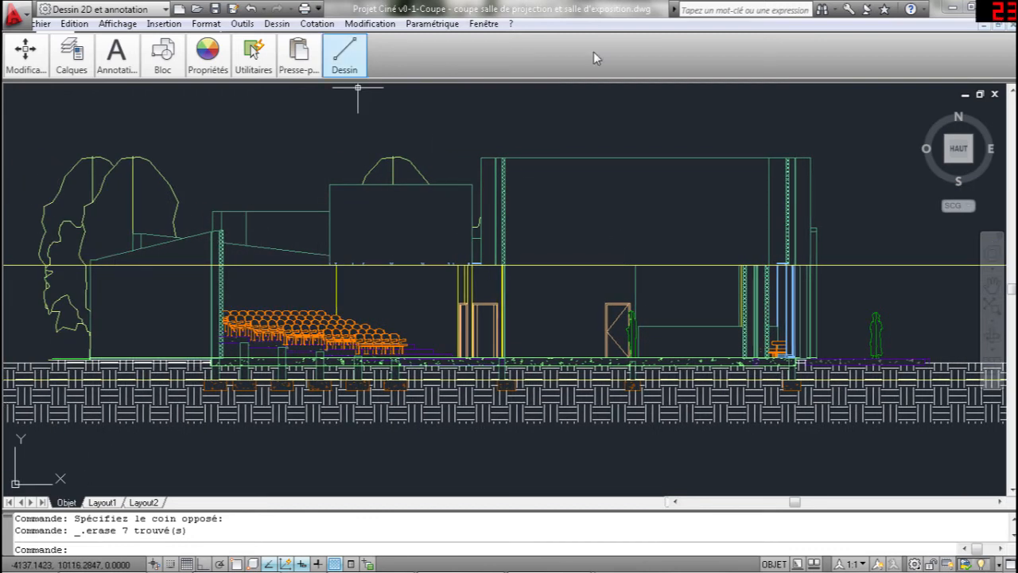
Step: Close AutoCAD without saving the section drawings and switch back to the Revit project's Niveau 0 plan
left_click(344, 54)
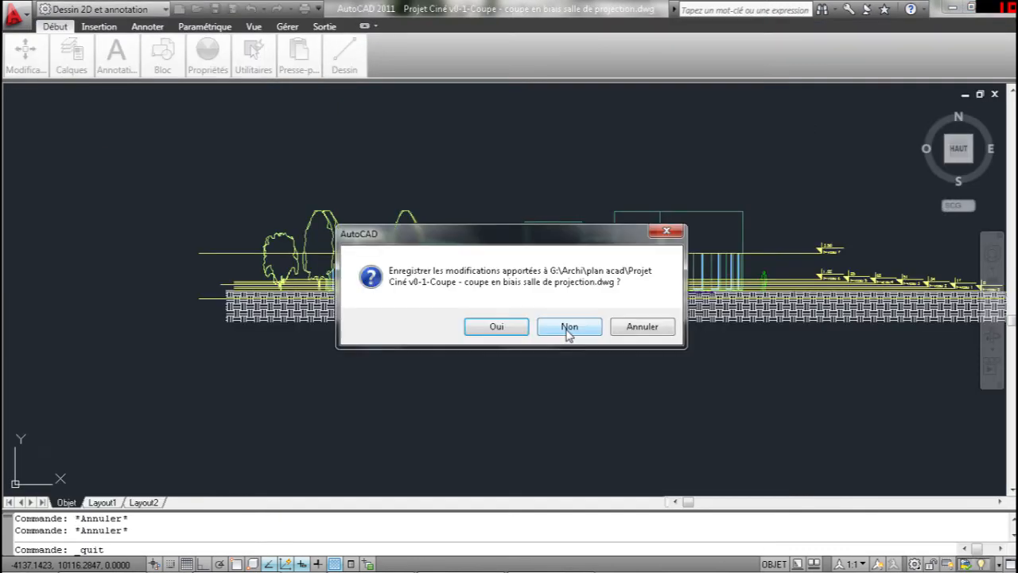
left_click(567, 330)
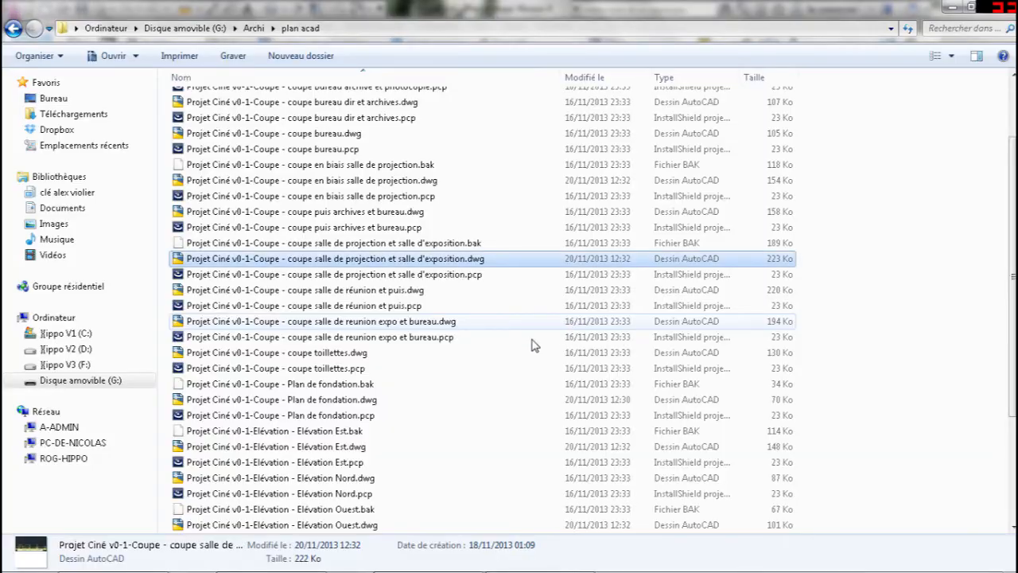
mouse_move(162, 555)
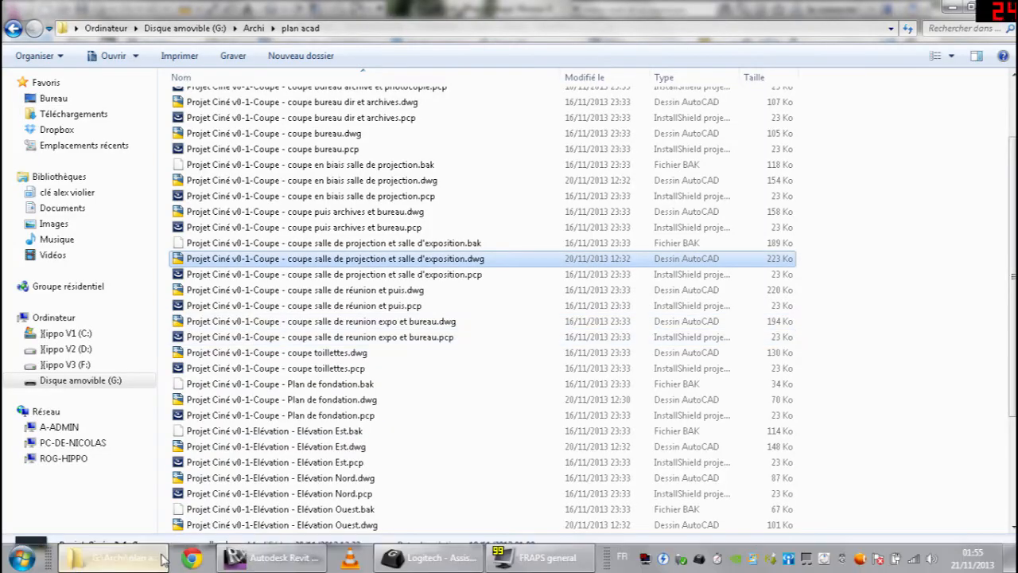
left_click(252, 560)
scroll(430, 274, "up", 4)
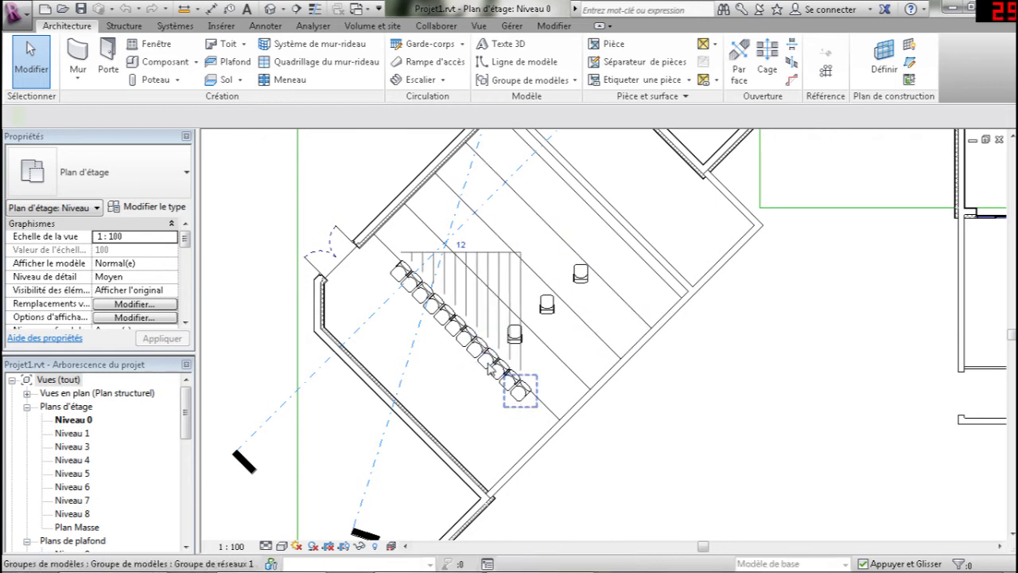
Step: Adjust the spacing of the arrayed auditorium seat row by moving its end seat until the seats stand side by side
left_click(519, 392)
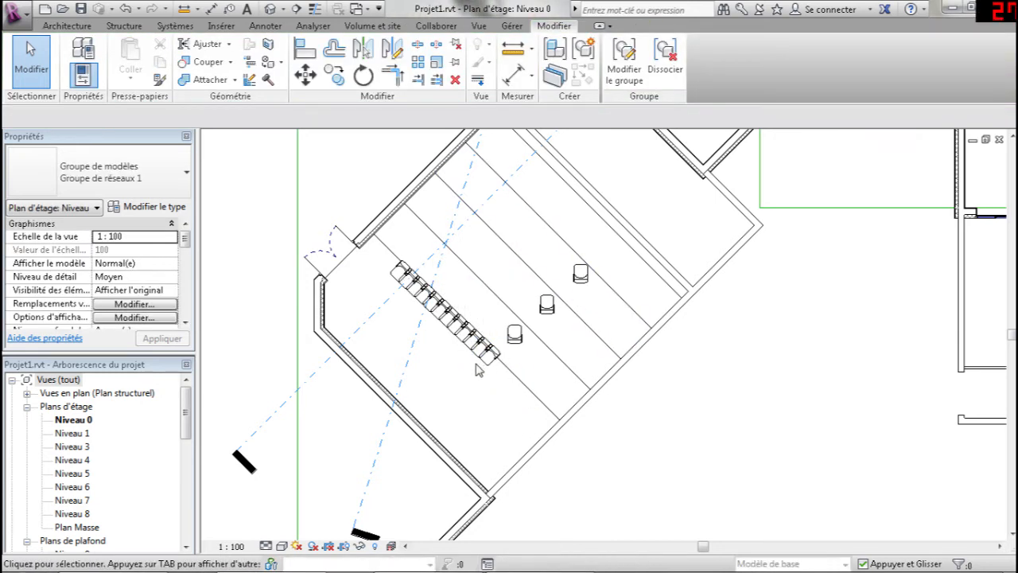
scroll(474, 365, "up", 3)
left_click(499, 340)
left_click_drag(515, 361, 555, 406)
left_click(372, 436)
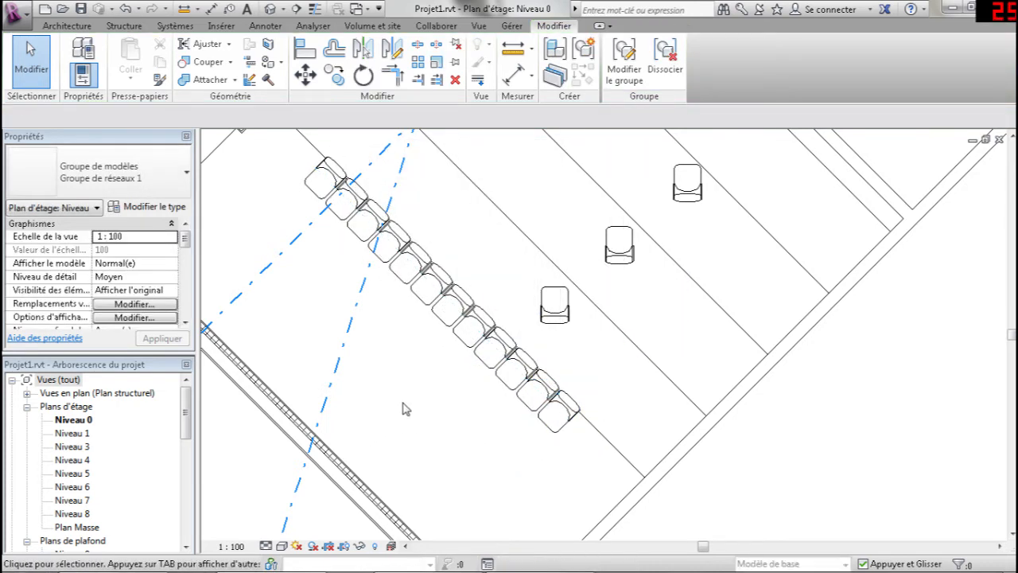
Step: Examine the seat row, the three loose seats on the tiers and the surrounding Niveau 0 plan
scroll(393, 388, "down", 2)
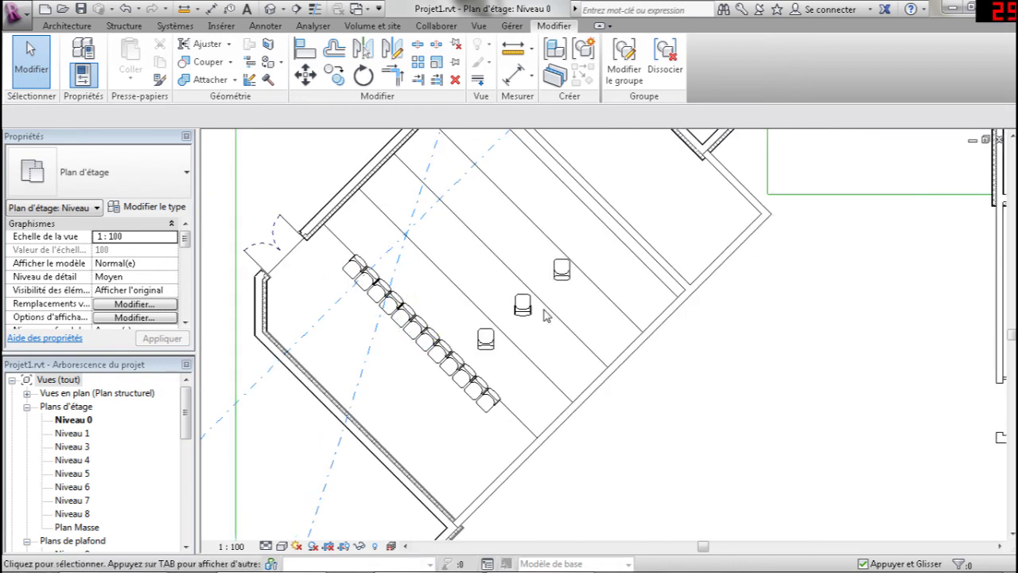
scroll(477, 404, "up", 6)
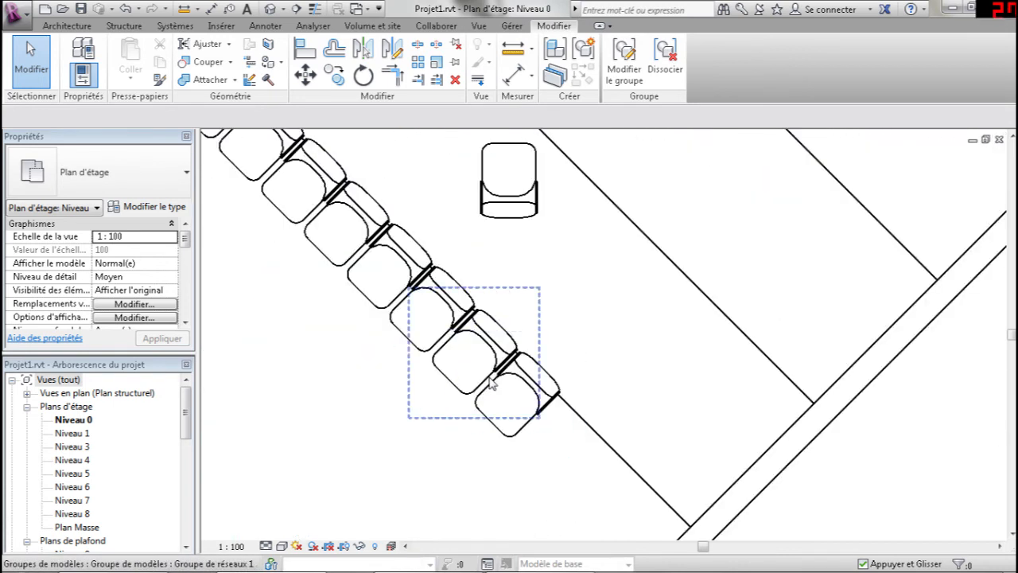
scroll(431, 259, "down", 7)
middle_click_drag(477, 307, 469, 369)
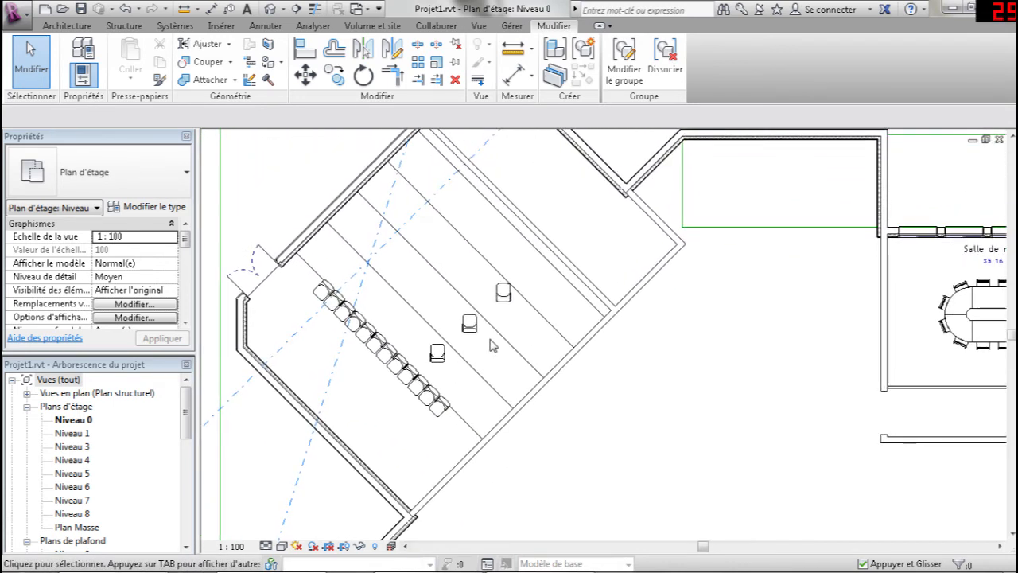
scroll(492, 340, "down", 2)
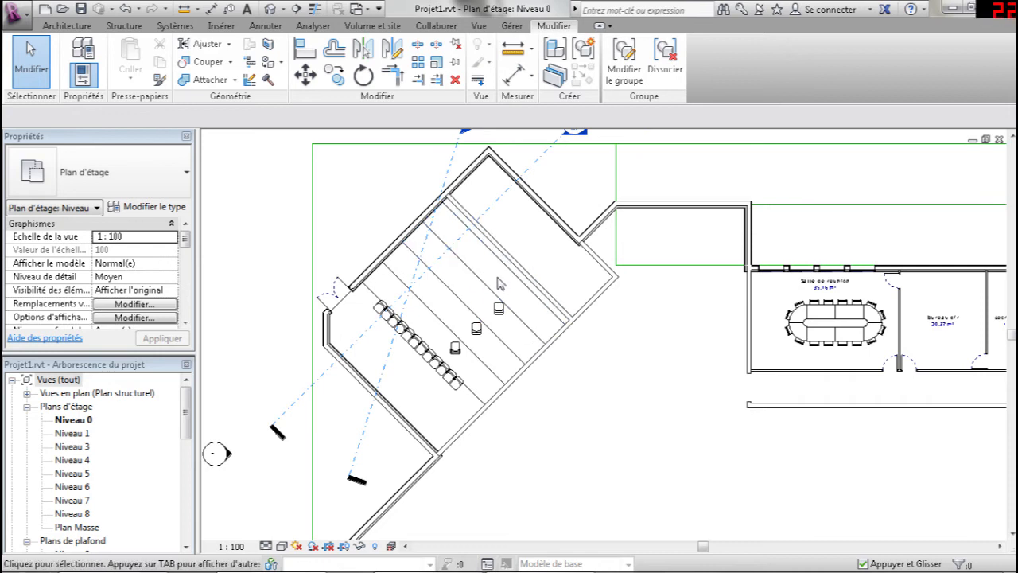
scroll(629, 326, "down", 3)
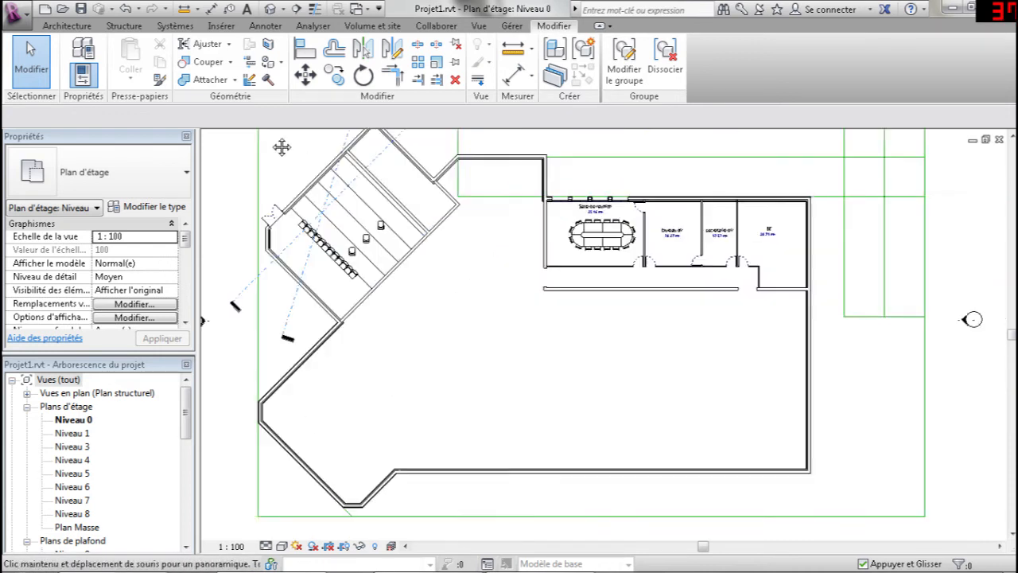
scroll(597, 334, "up", 2)
middle_click_drag(598, 334, 477, 278)
Step: Start a new stair and try to place a run in the open area beside the auditorium
left_click(91, 27)
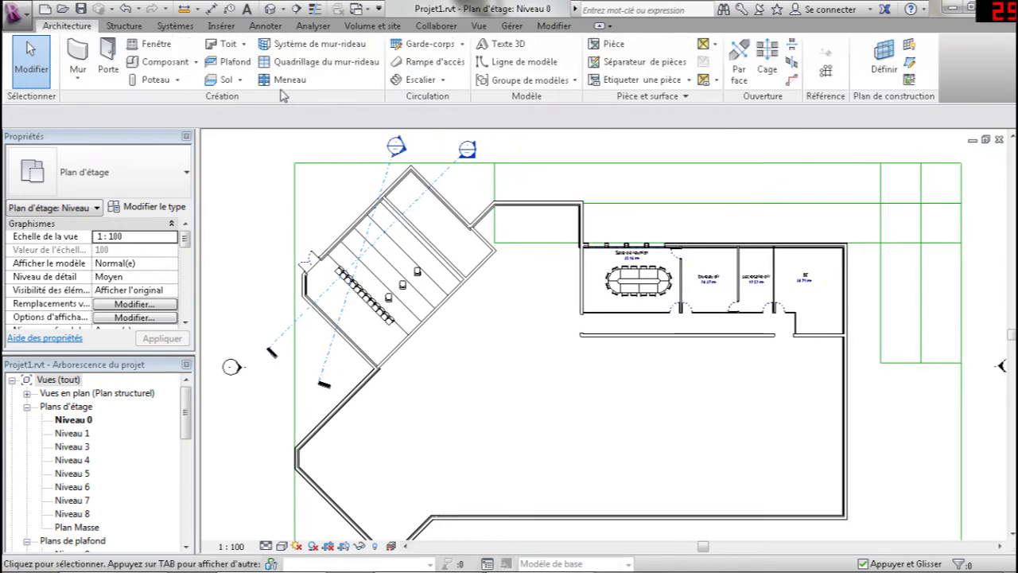
left_click(424, 79)
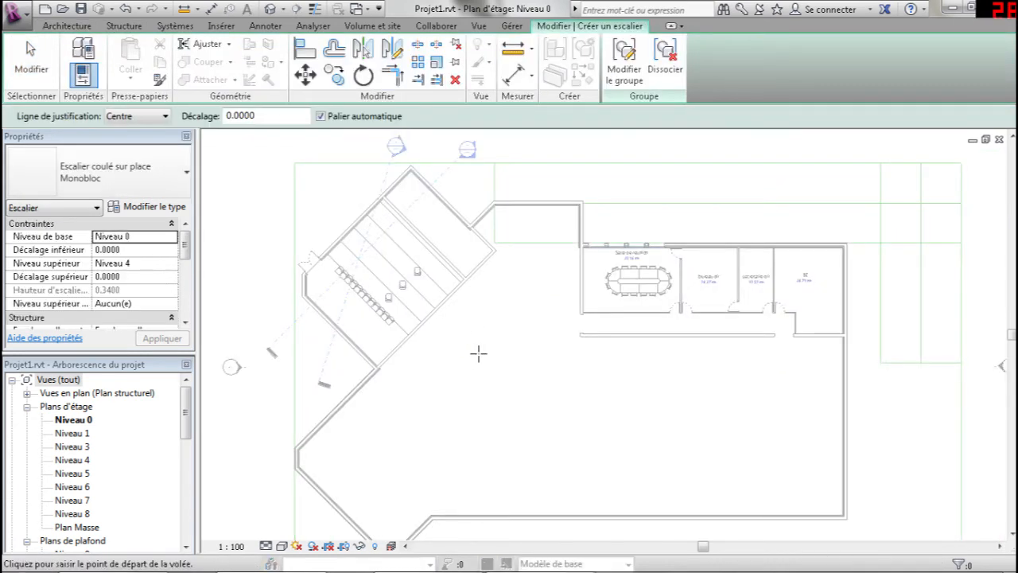
left_click(477, 345)
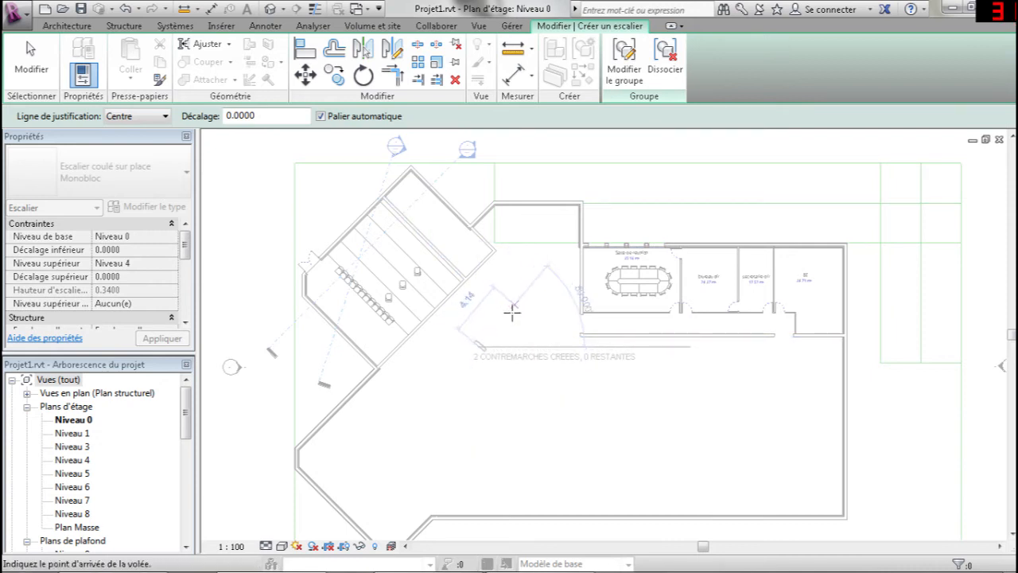
key("Escape")
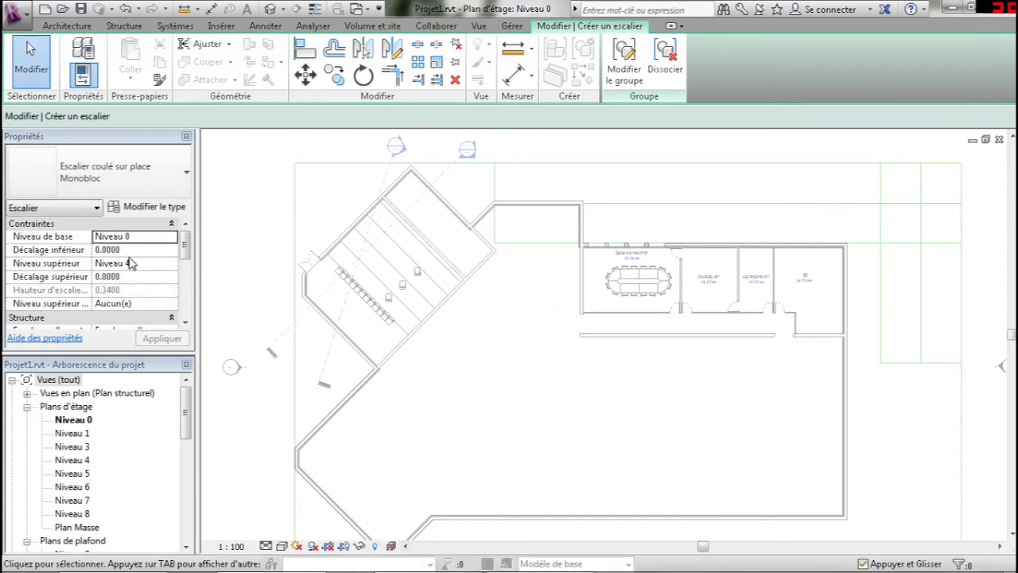
Step: Set the new stair's top level to Niveau 8
left_click(132, 264)
left_click(171, 263)
left_click(136, 322)
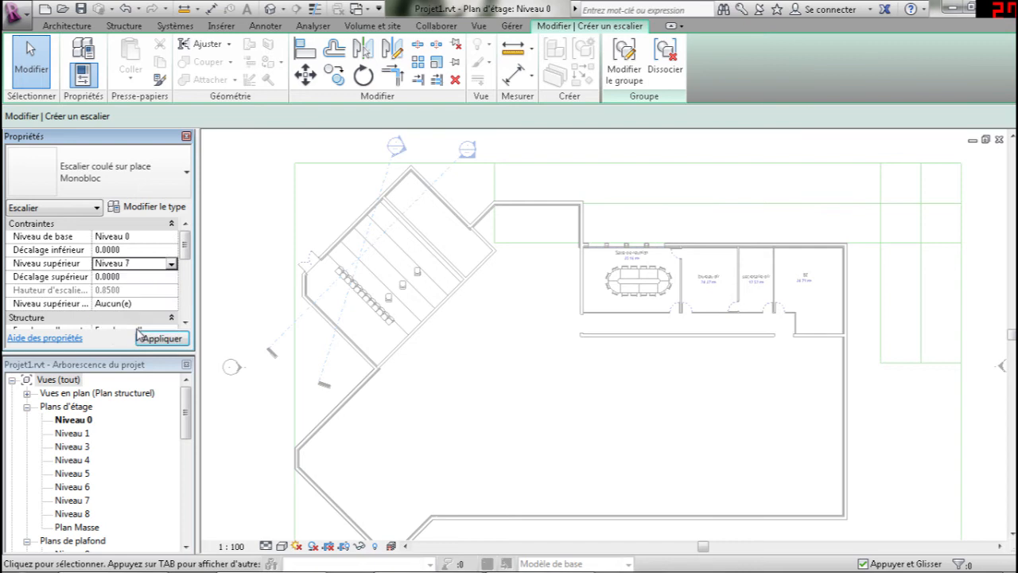
left_click(171, 264)
scroll(149, 321, "down", 1)
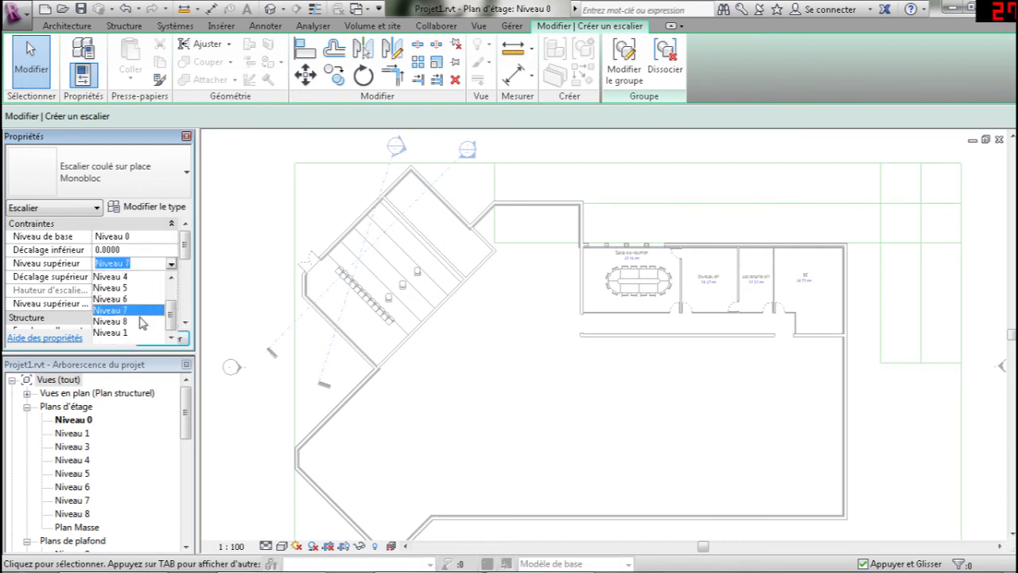
left_click(140, 322)
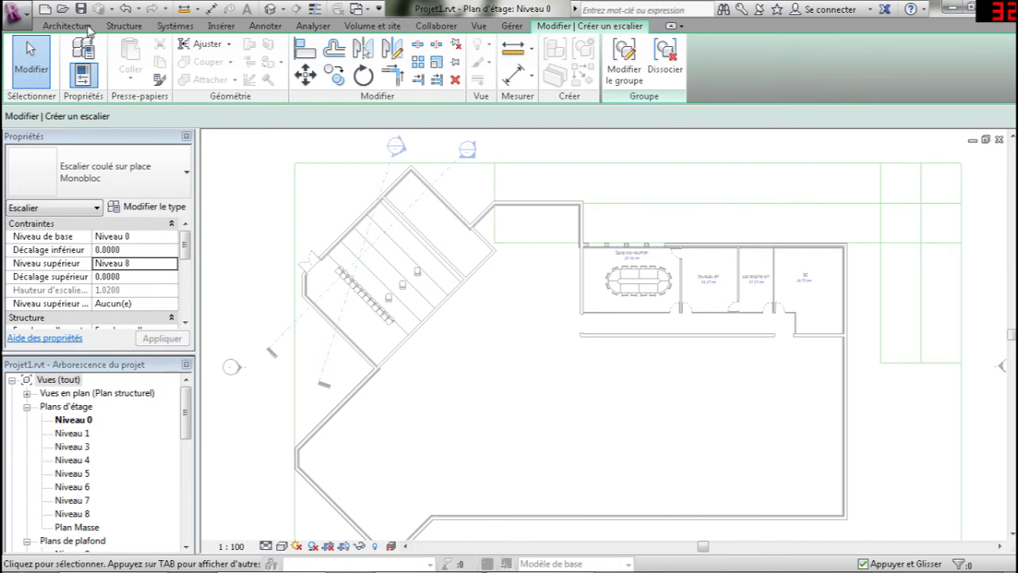
left_click(70, 25)
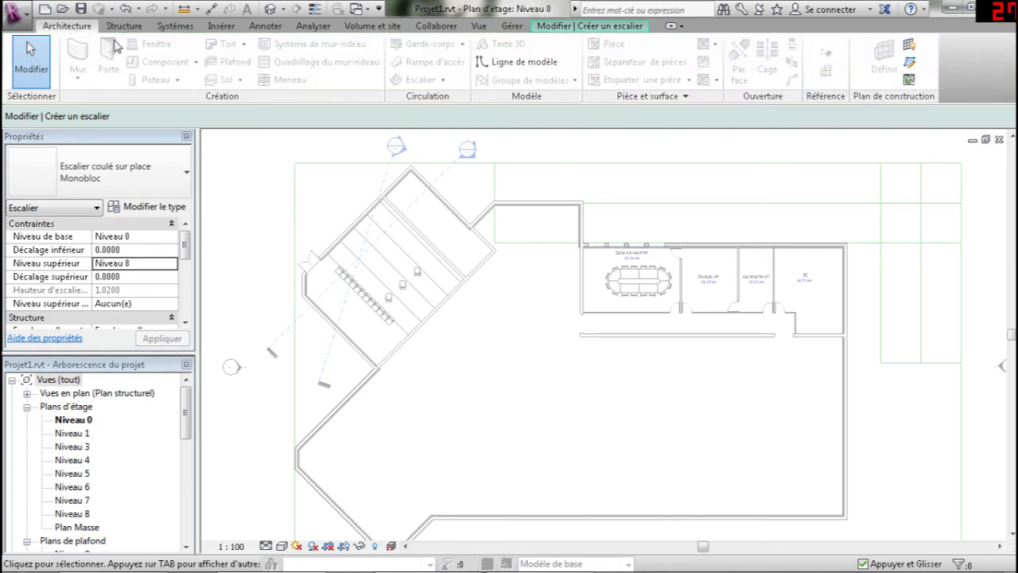
left_click(566, 24)
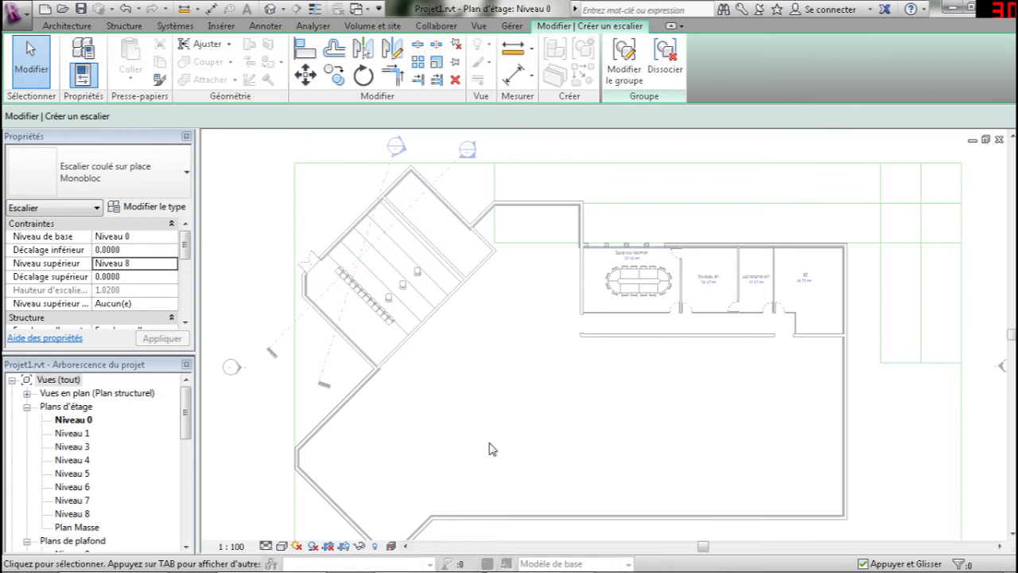
left_click(79, 26)
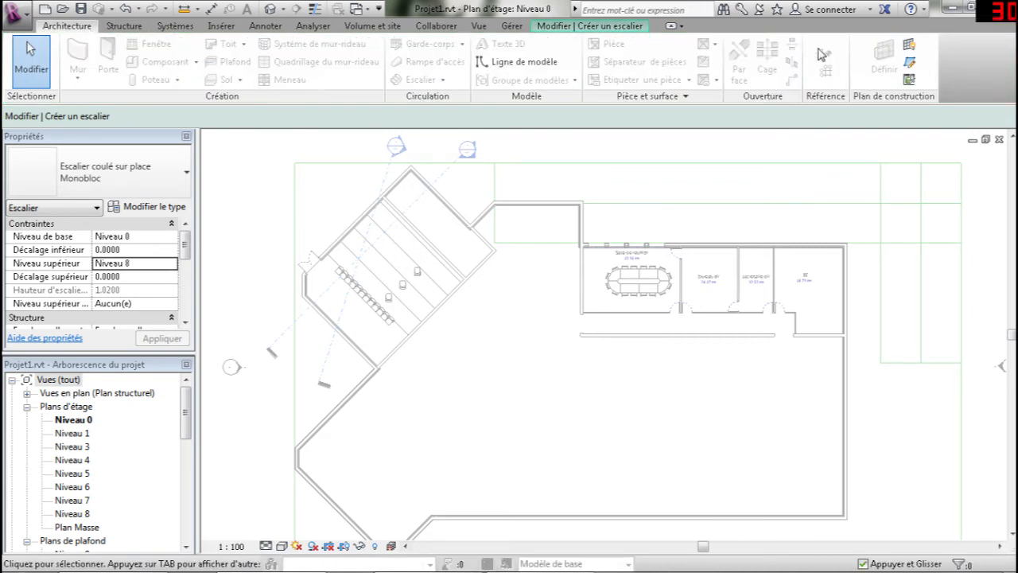
left_click(581, 25)
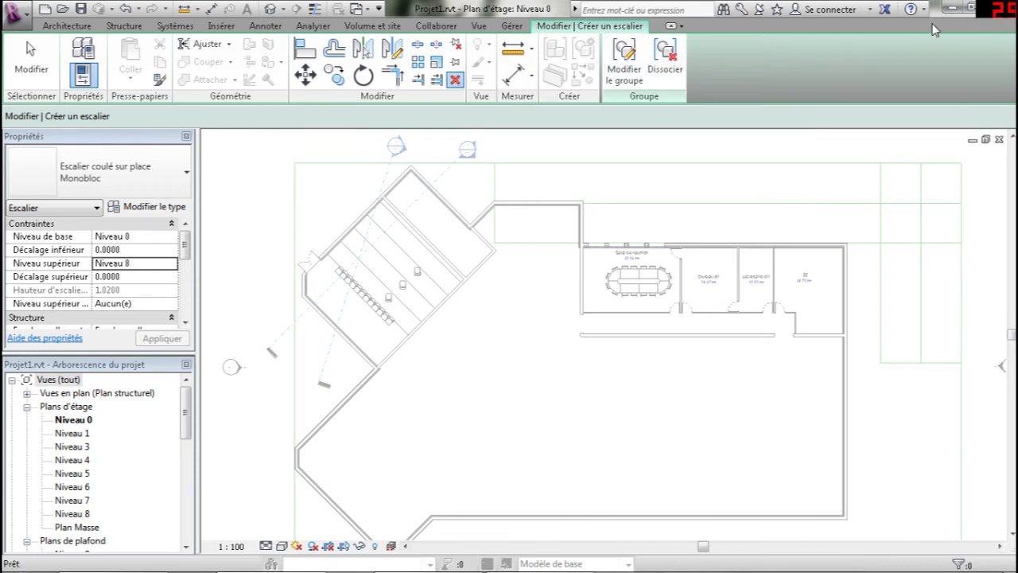
left_click(1000, 140)
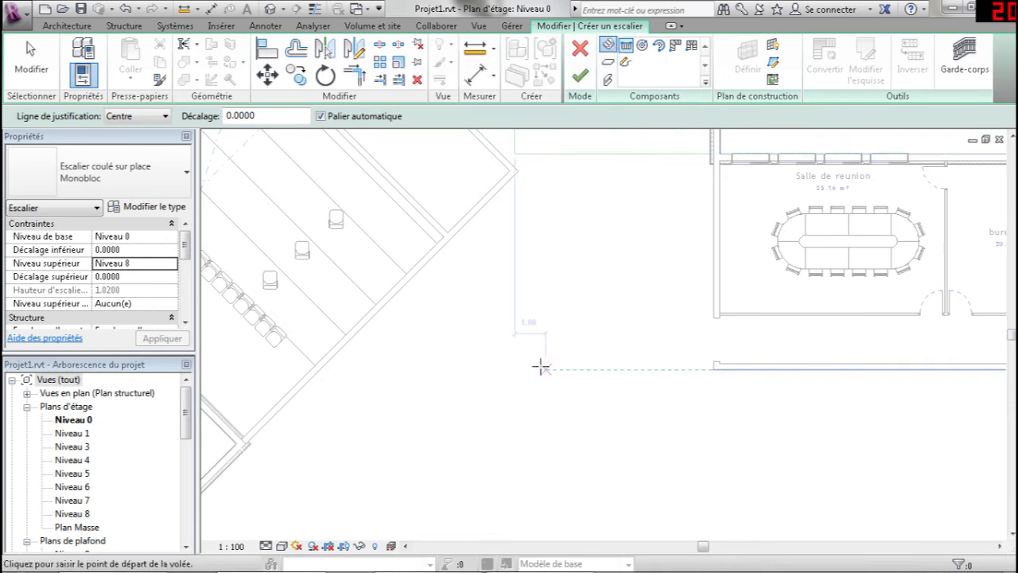
Step: Draw a straight vertical run with all six risers in the open area beside the auditorium and finish the stair
left_click(484, 396)
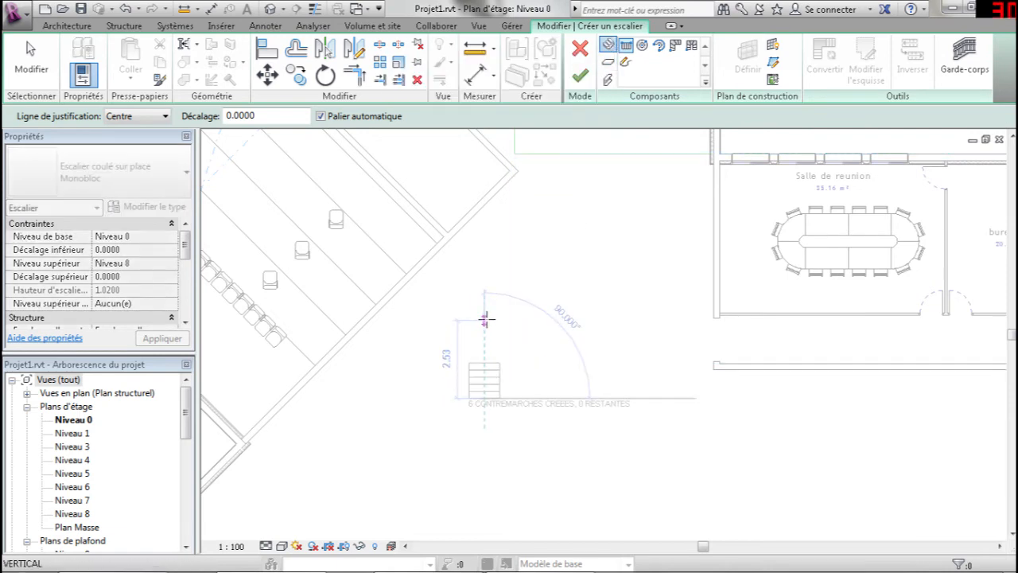
left_click(478, 325)
key("Escape")
left_click(579, 82)
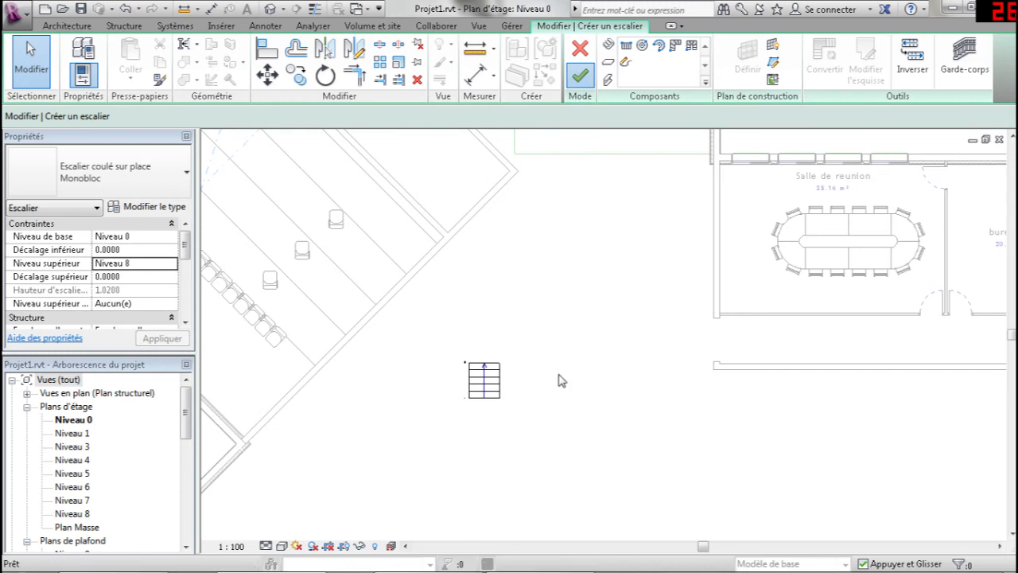
Step: Move the finished stair into the room between the auditorium's double partition and its slanted outer wall
scroll(477, 386, "up", 2)
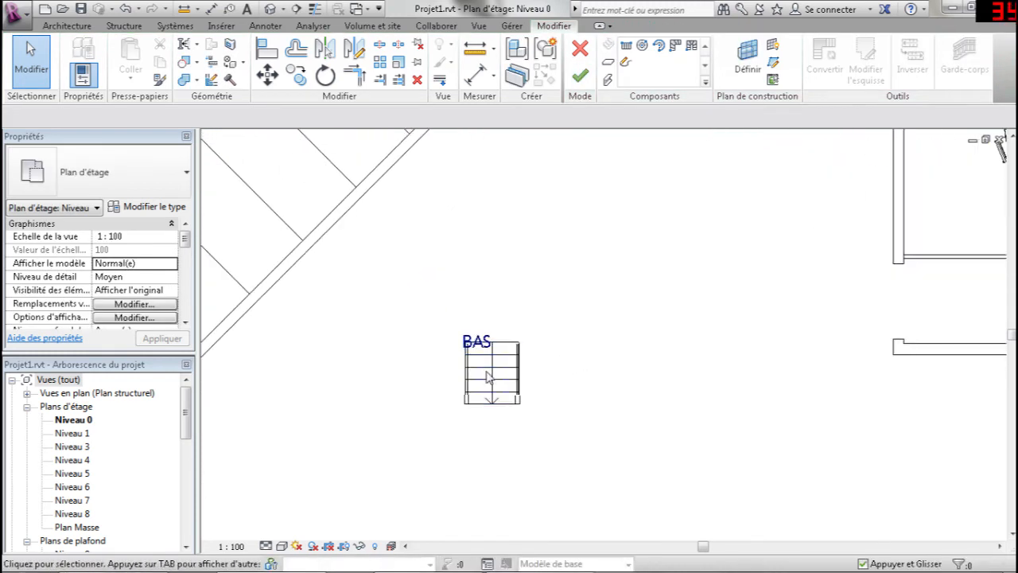
scroll(488, 377, "up", 1)
scroll(620, 336, "down", 2)
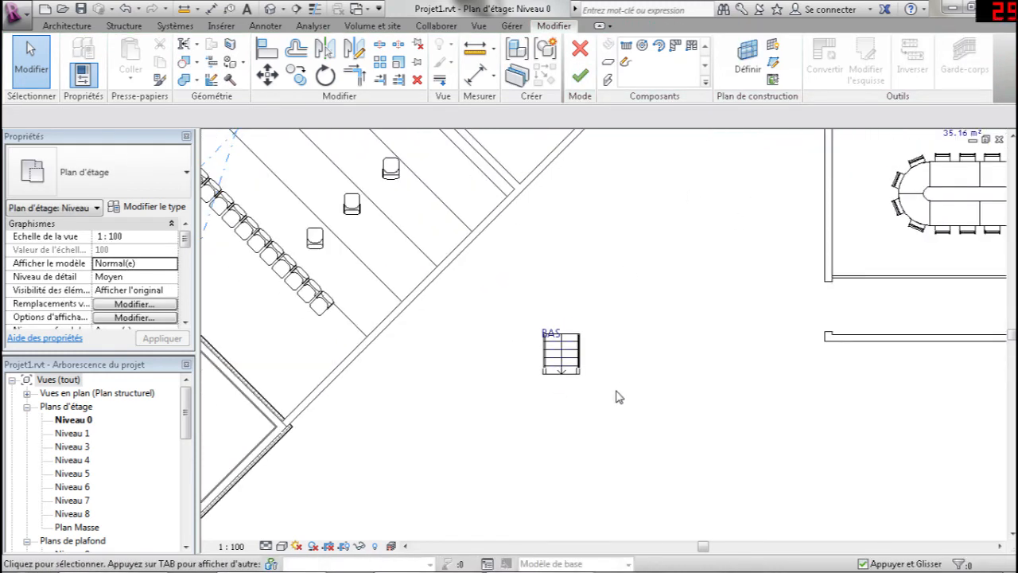
left_click(556, 350)
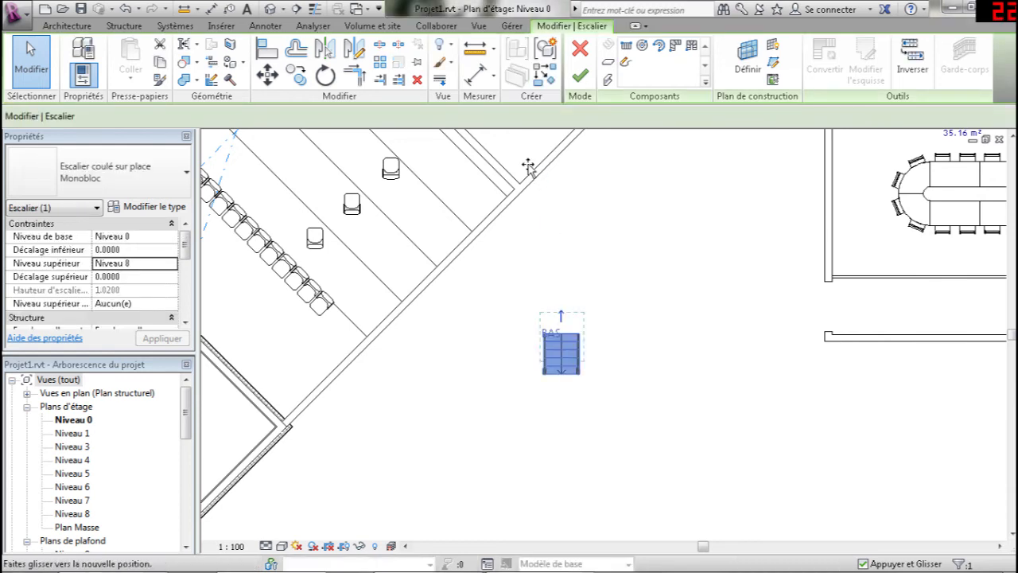
left_click_drag(522, 146, 522, 142)
left_click(646, 176)
middle_click_drag(650, 188, 600, 371)
left_click(467, 333)
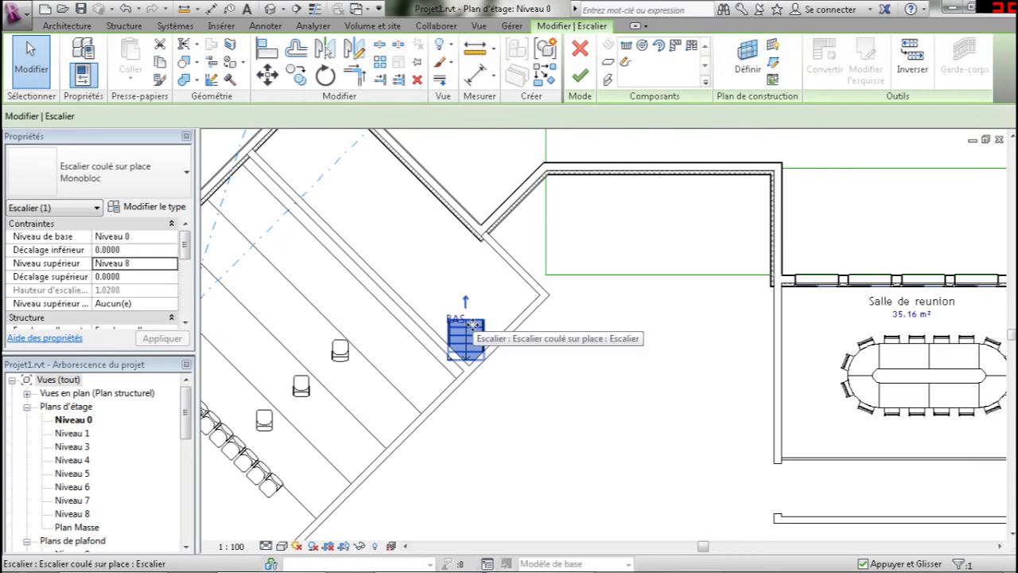
left_click_drag(465, 298, 455, 263)
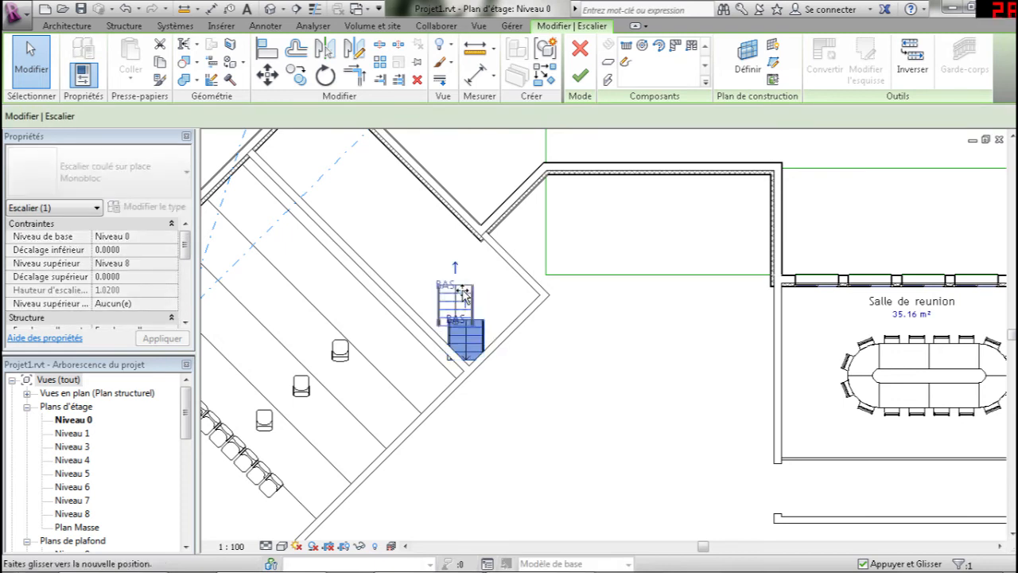
Step: Rotate the stair 45° counterclockwise so that it runs parallel to the slanted auditorium partition
left_click(324, 75)
left_click(466, 471)
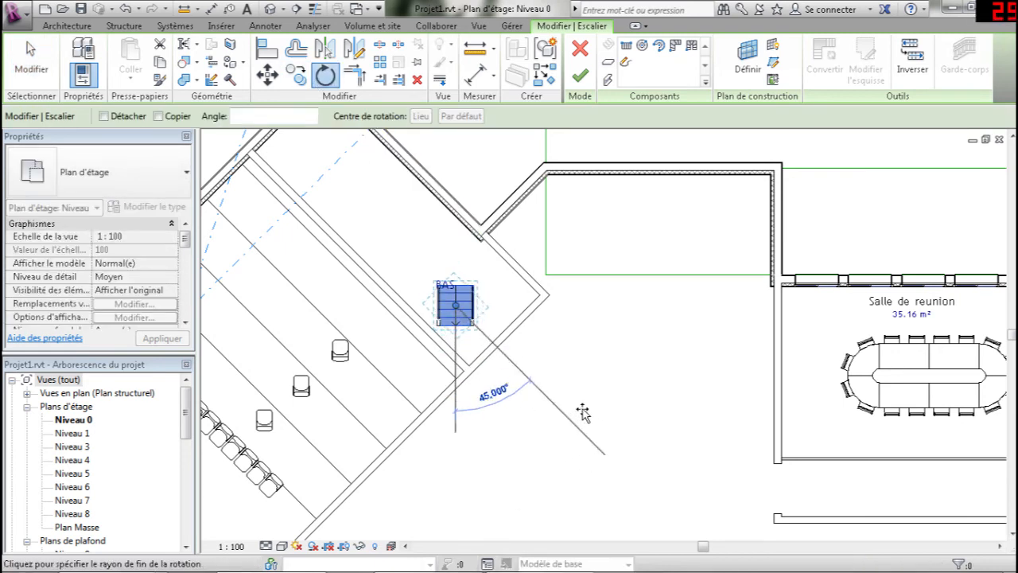
left_click(571, 419)
left_click(27, 42)
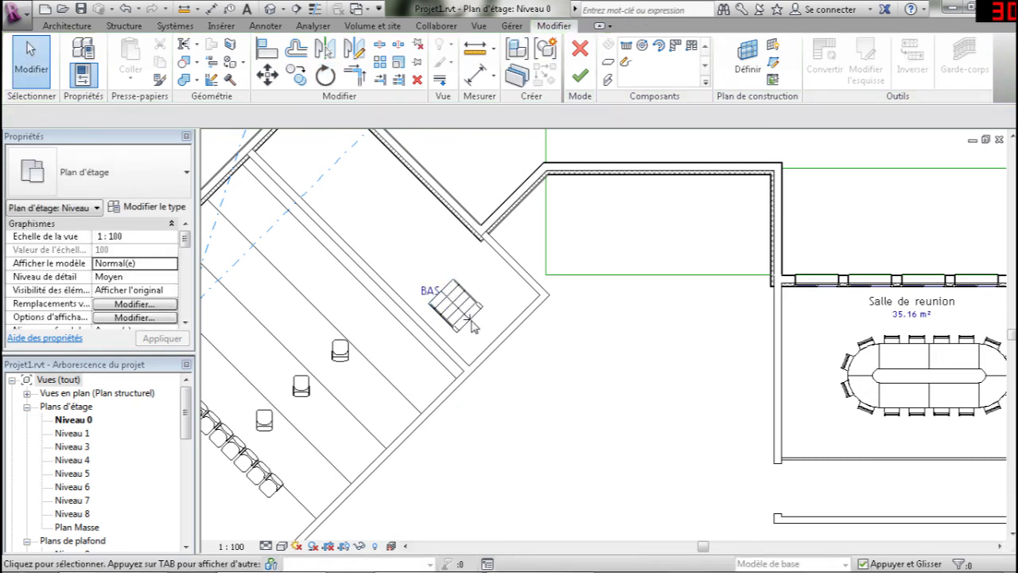
Step: Shift the rotated stair up against the auditorium's double partition
scroll(535, 329, "up", 2)
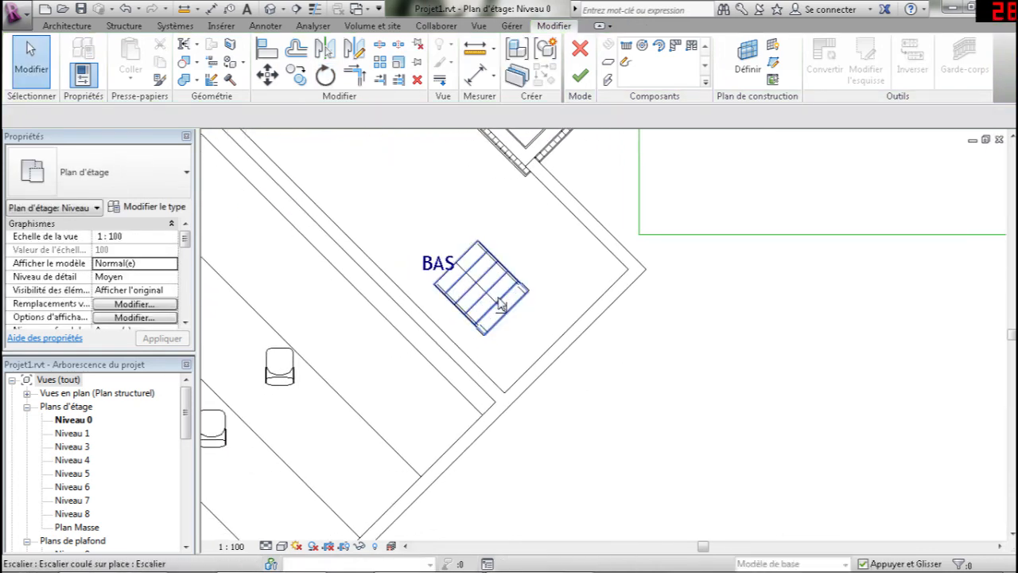
left_click(474, 276)
left_click(541, 336)
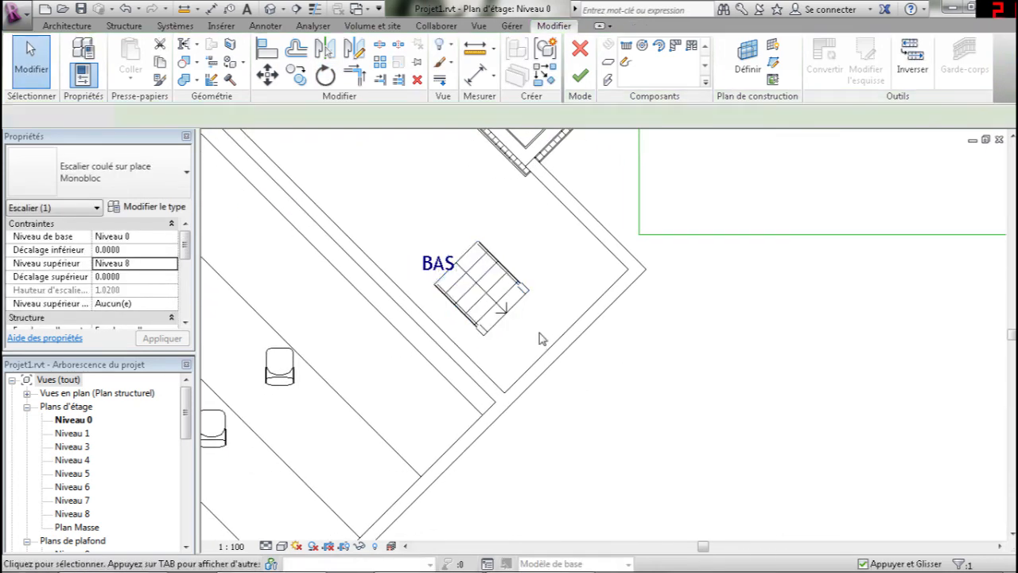
left_click_drag(501, 300, 483, 311)
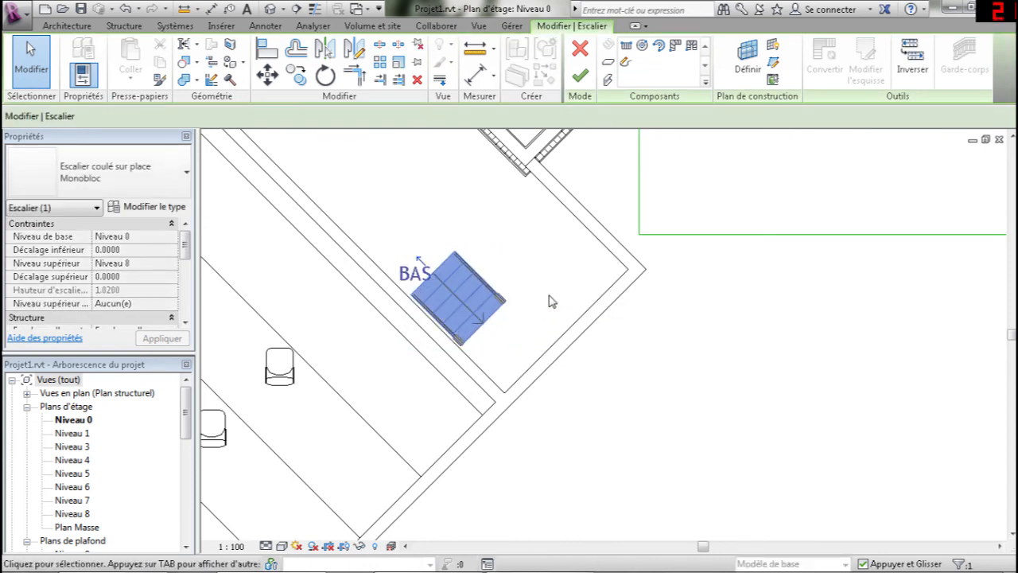
left_click(549, 297)
middle_click_drag(520, 270, 553, 264)
left_click(445, 254)
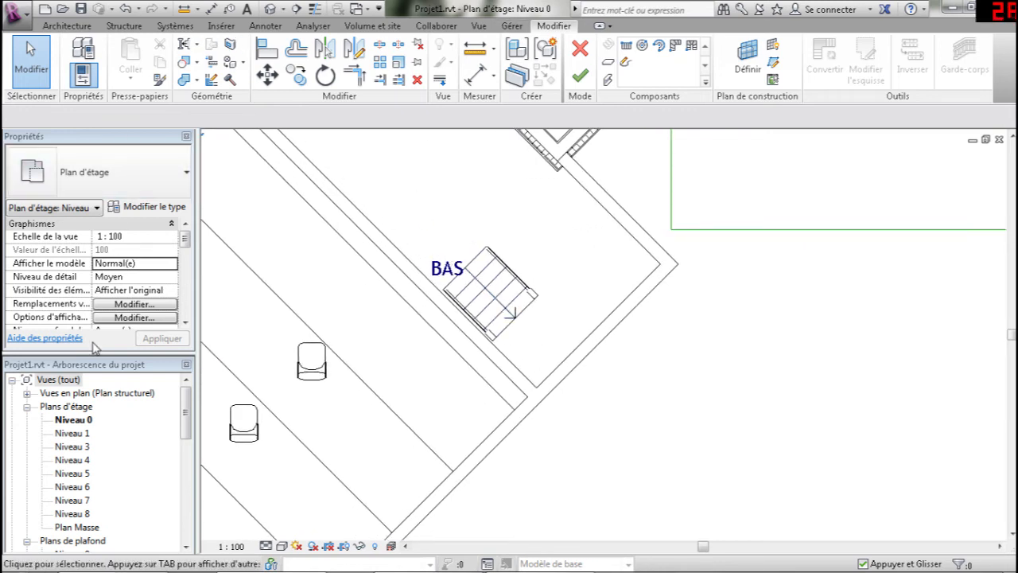
Step: Open the {3D} view and examine the placed stair and its railings behind the auditorium from the opposite side
scroll(189, 422, "down", 10)
left_click(145, 472)
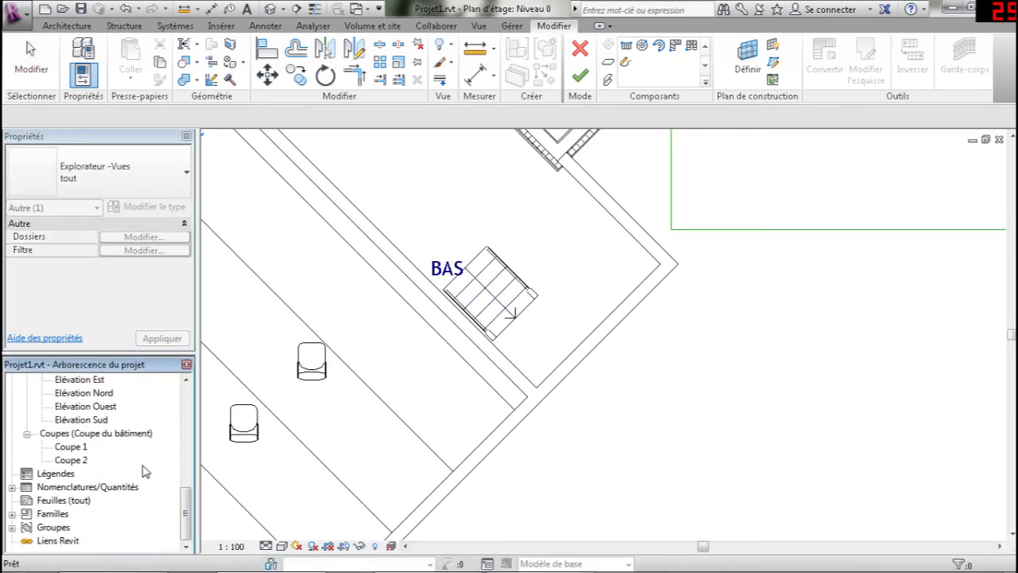
scroll(124, 461, "up", 4)
double_click(63, 527)
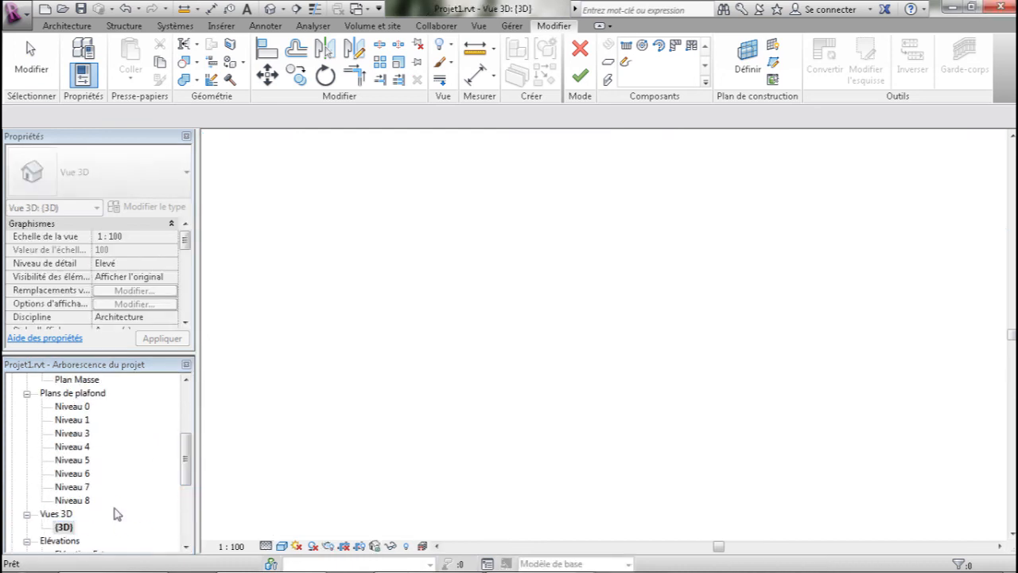
scroll(580, 354, "up", 4)
scroll(587, 311, "up", 2)
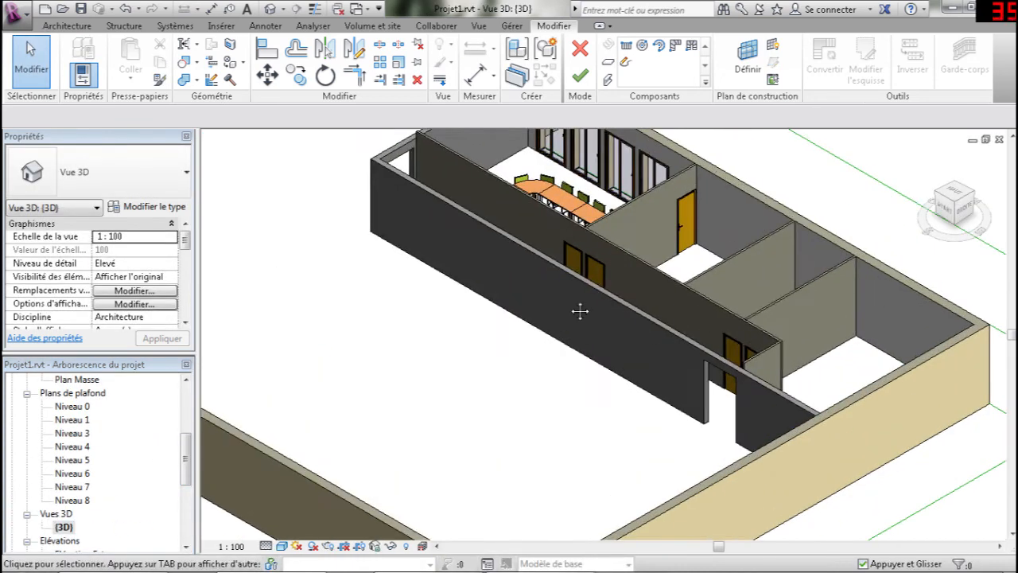
middle_click_drag(580, 311, 752, 557)
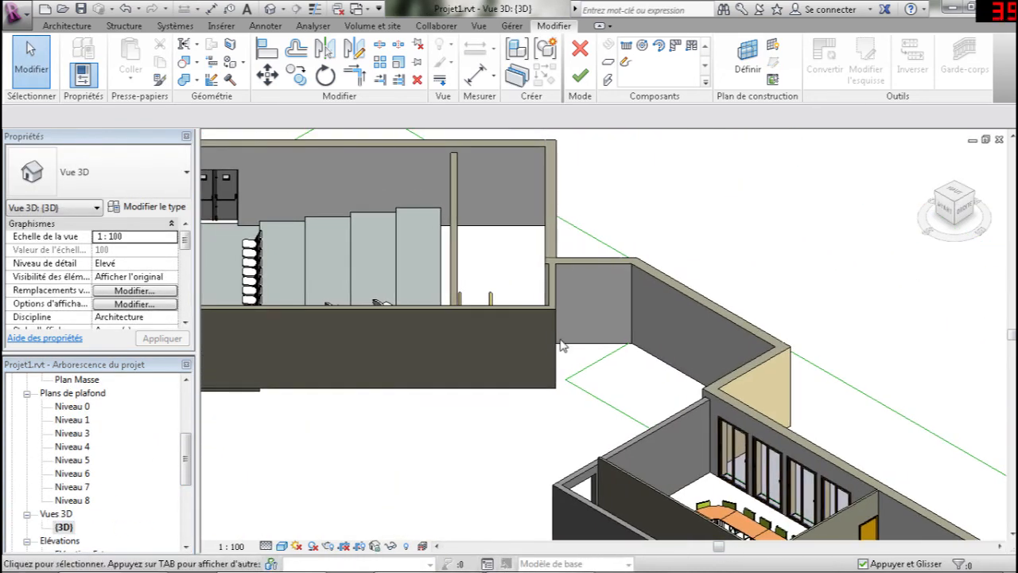
left_click(975, 199)
scroll(796, 432, "up", 4)
scroll(880, 330, "up", 3)
middle_click_drag(879, 330, 800, 141)
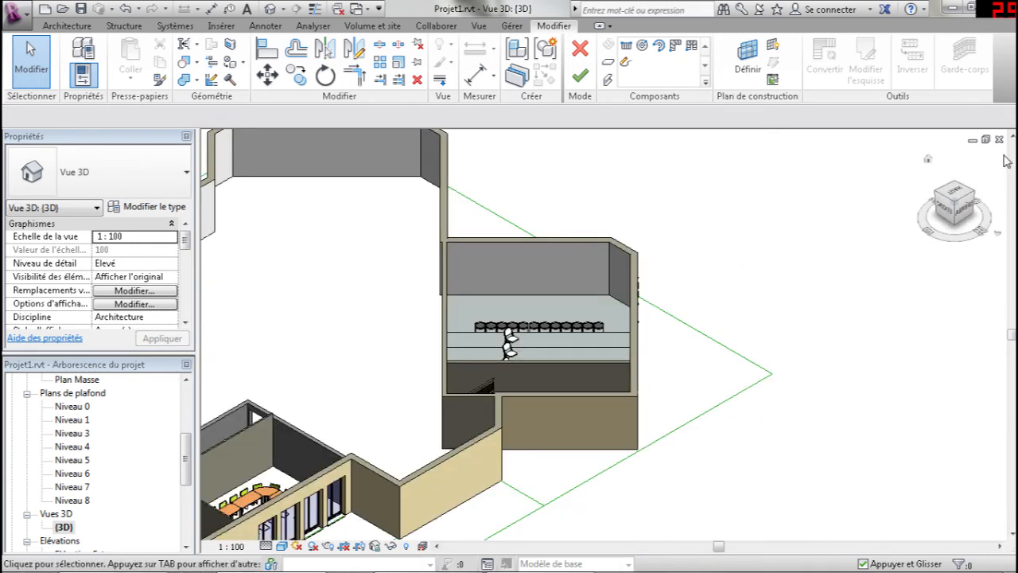
left_click(757, 189)
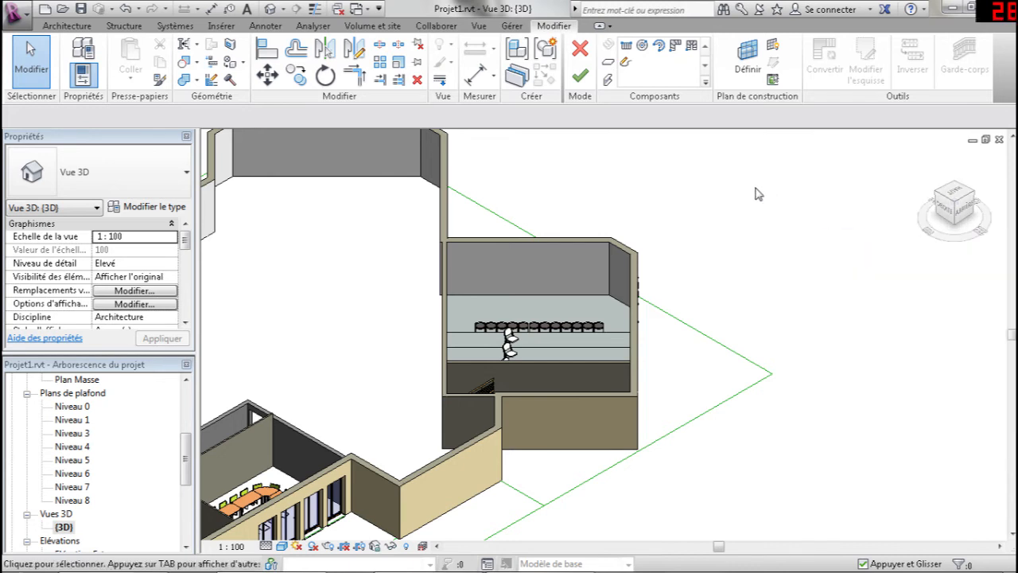
scroll(771, 270, "up", 3)
middle_click_drag(566, 381, 673, 344)
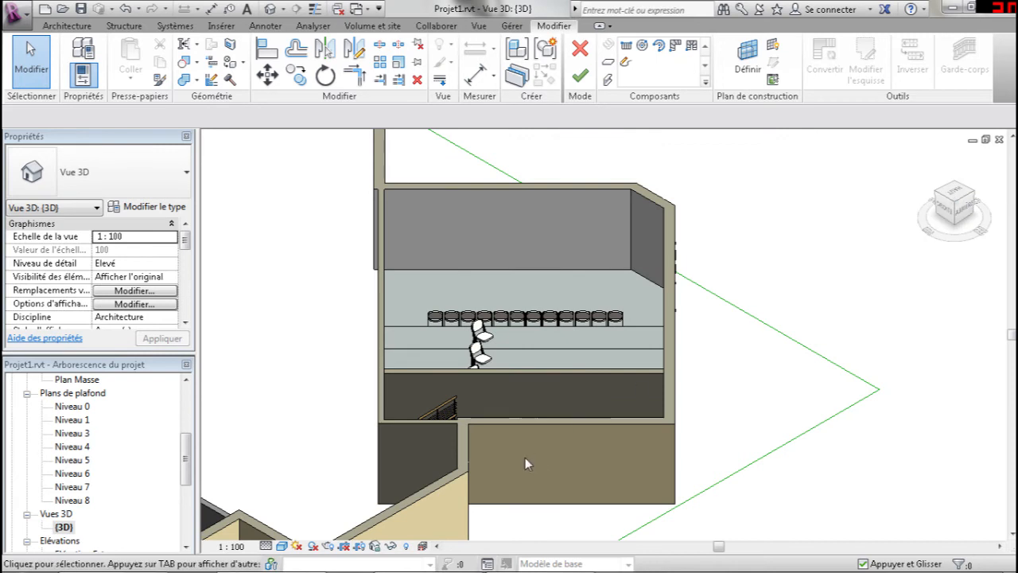
scroll(418, 272, "up", 5)
scroll(453, 241, "up", 1)
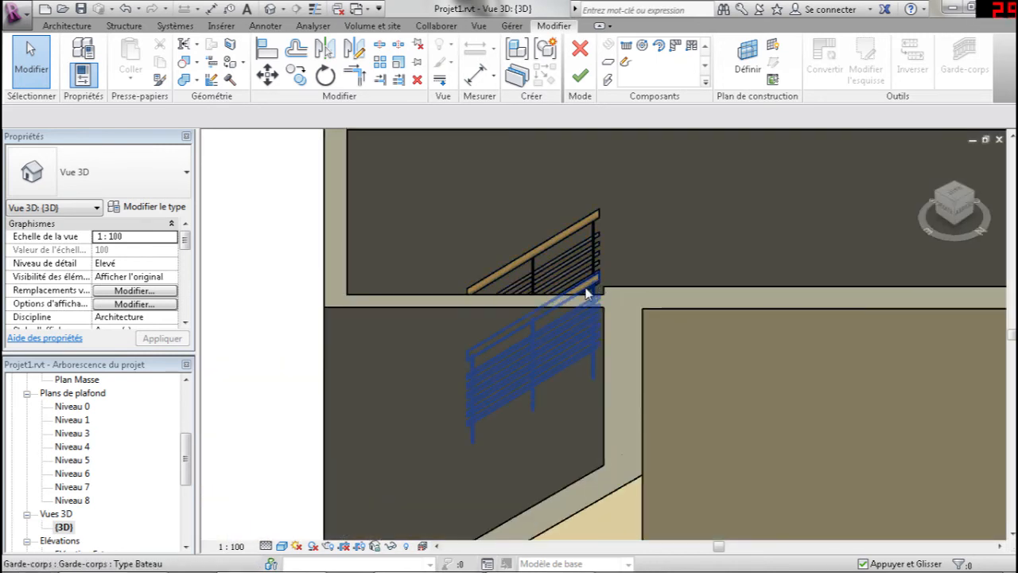
Step: Delete both railings of the stair in the 3D view and try to leave the stair editing mode
scroll(588, 320, "down", 5)
scroll(624, 304, "up", 1)
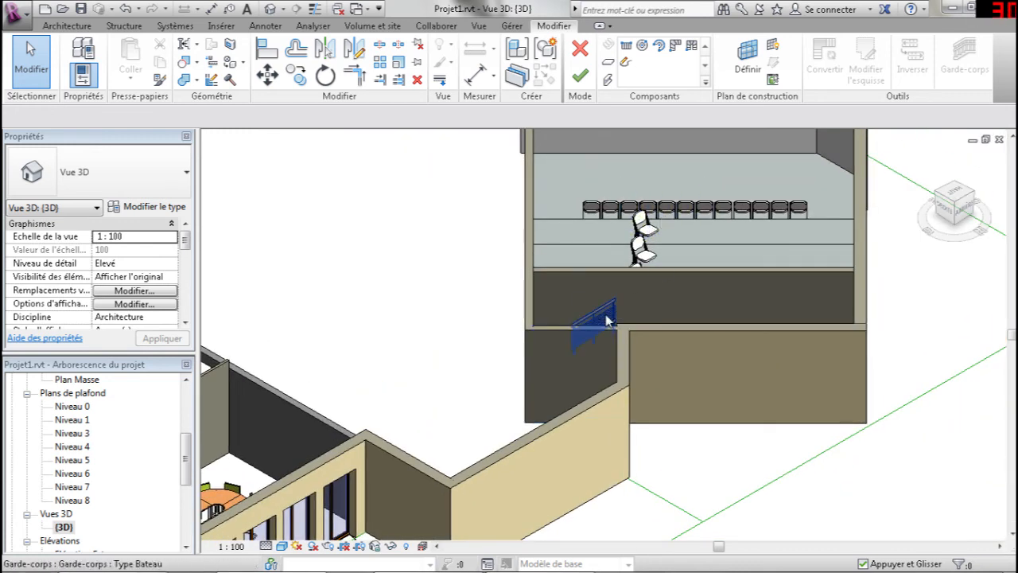
left_click(607, 321)
key("Delete")
left_click(613, 327)
key("Delete")
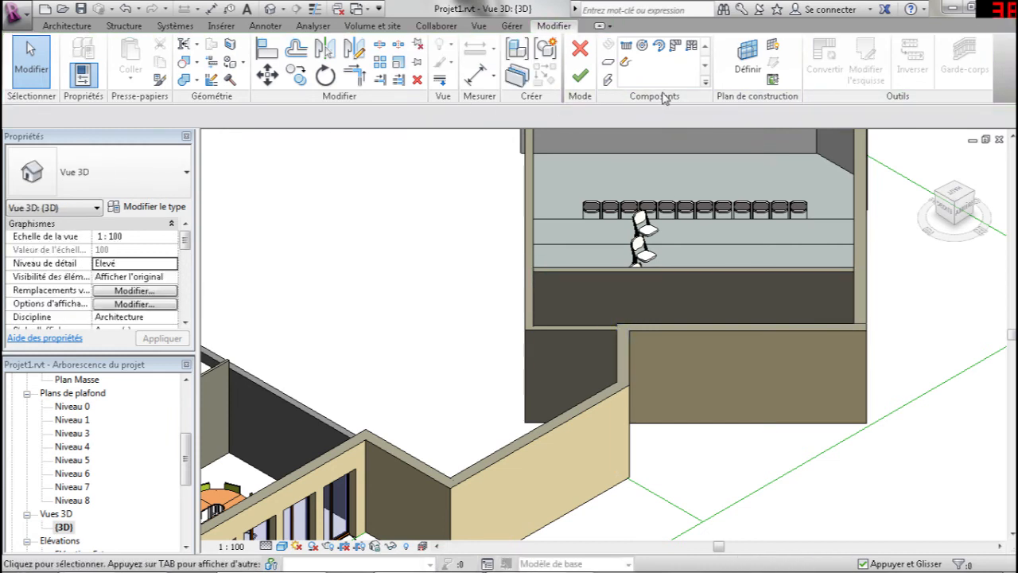
left_click(584, 54)
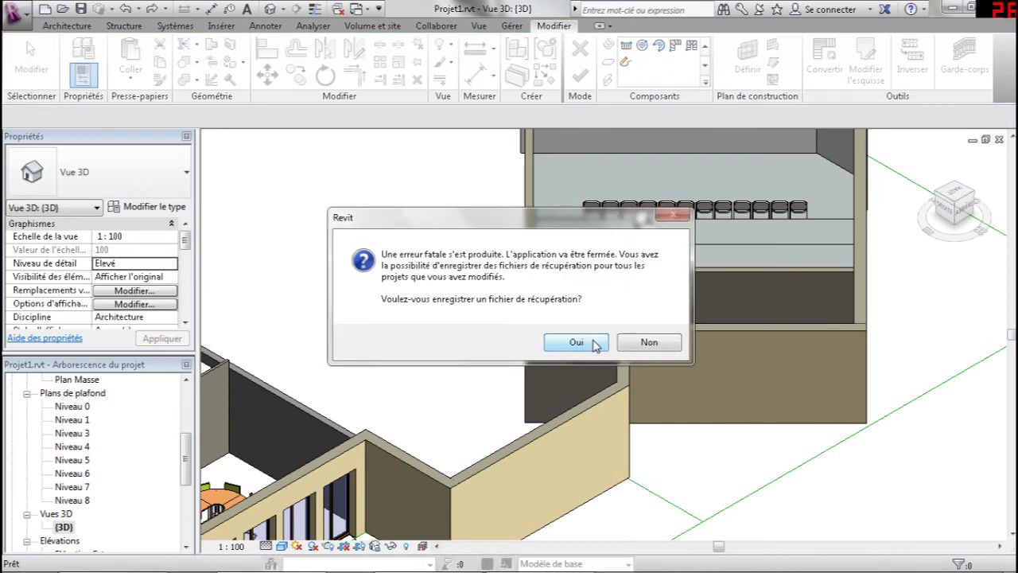
Step: Save a recovery file of the crashed project and cancel the Autodesk error report without sending it
left_click(595, 344)
left_click(750, 434)
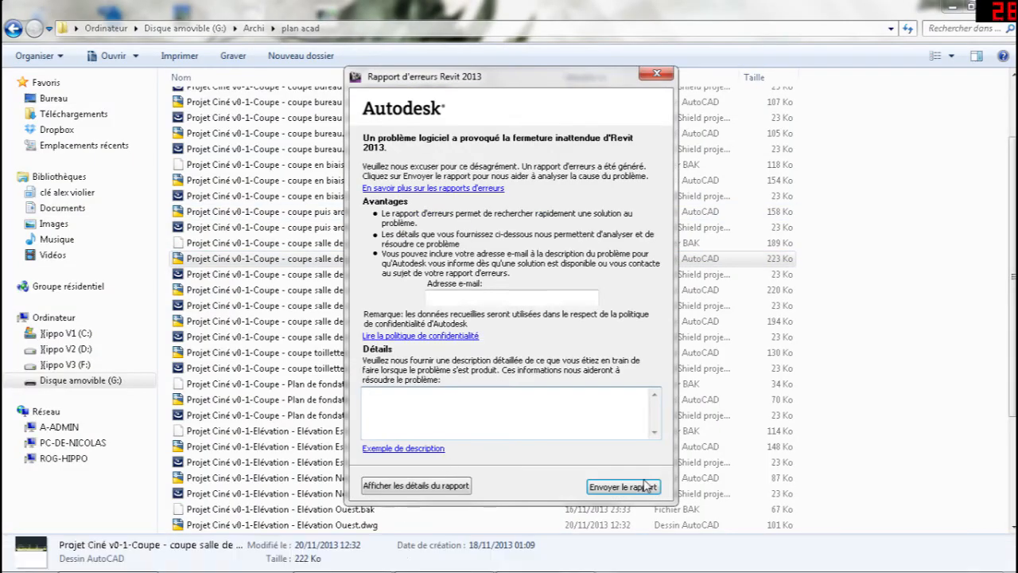
left_click(657, 74)
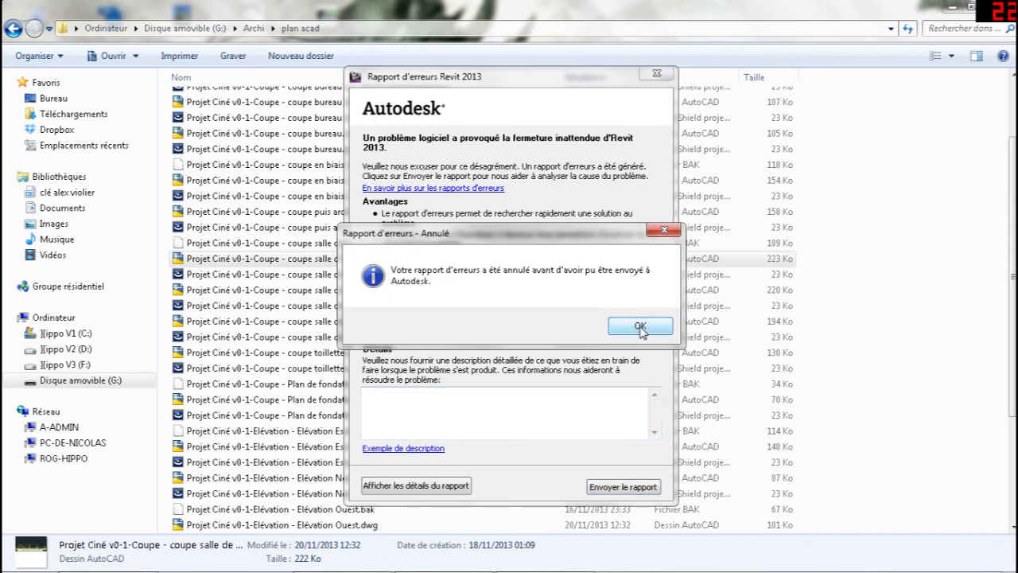
left_click(641, 326)
mouse_move(245, 563)
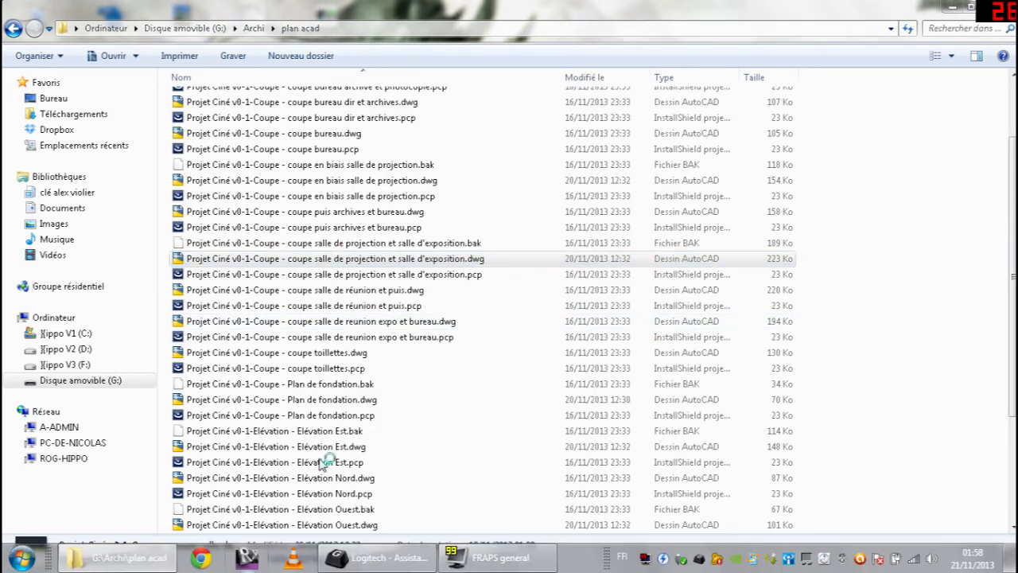
Step: Switch back to the Revit start screen at full size and reopen the first recent project, Projet1
left_click(951, 7)
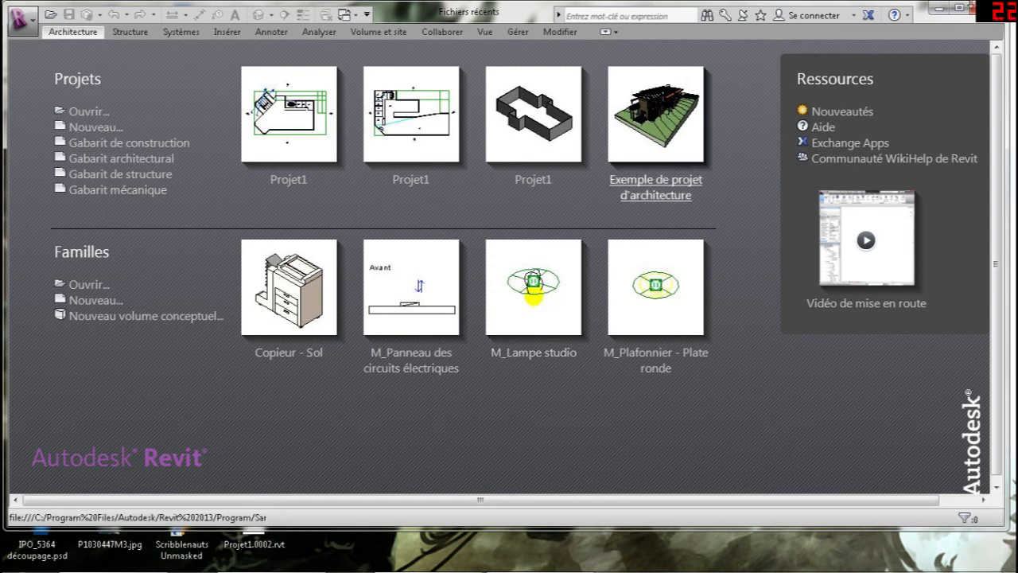
left_click(962, 8)
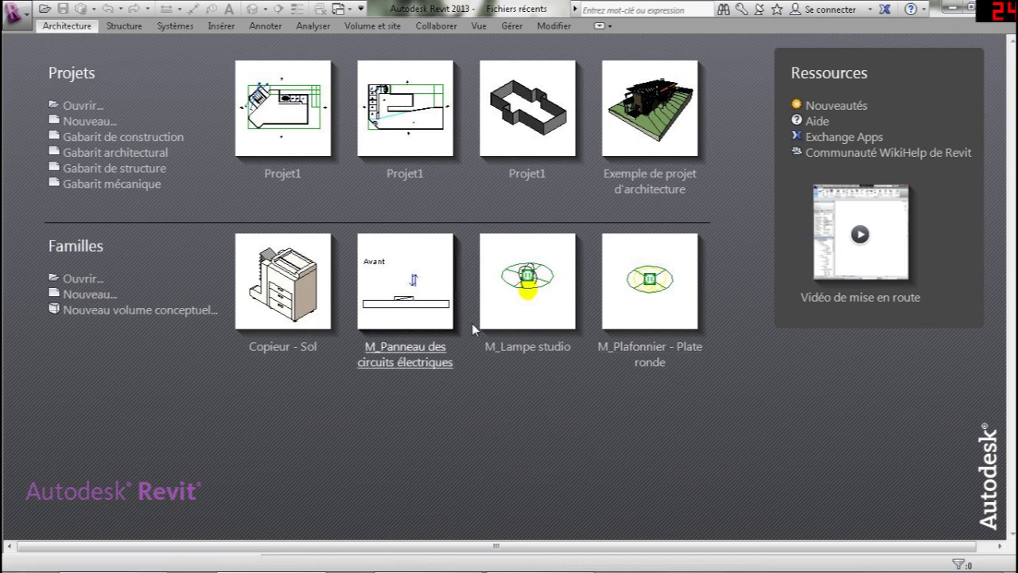
left_click(283, 147)
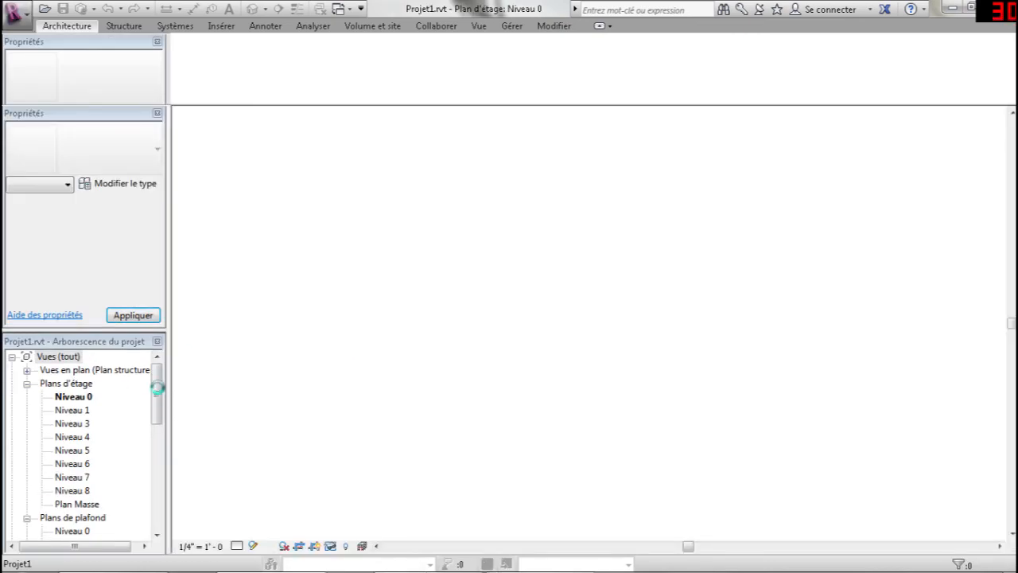
Step: Create a new component schedule for the Murs category under Nomenclatures/Quantités
left_click_drag(159, 407, 163, 513)
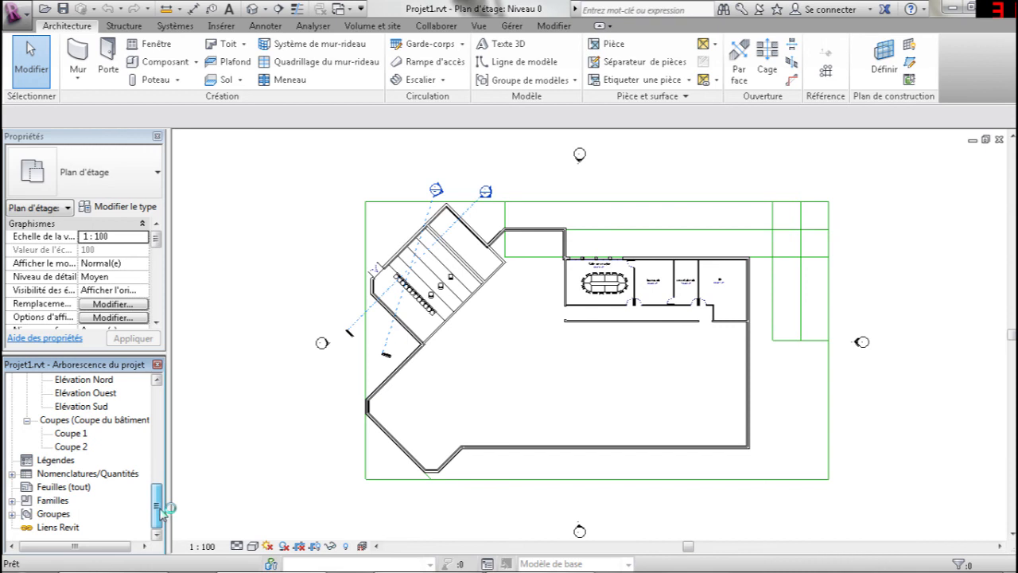
left_click(12, 474)
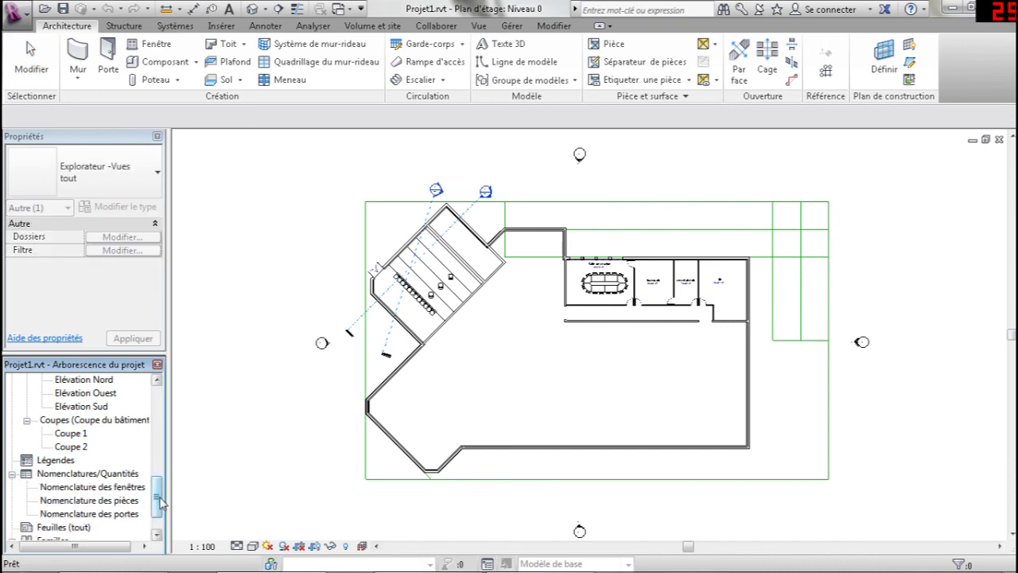
left_click_drag(162, 499, 156, 511)
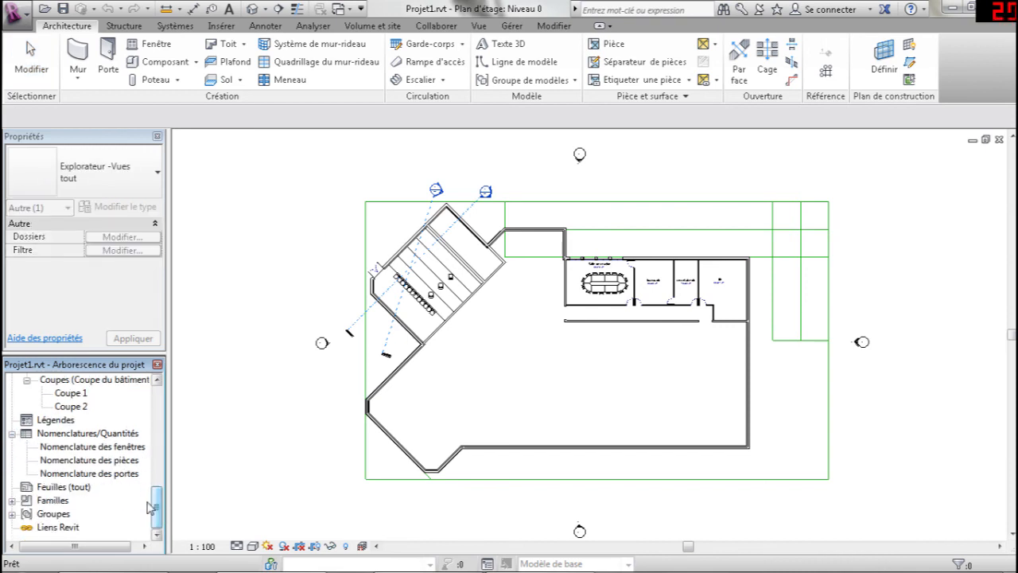
left_click(70, 436)
right_click(70, 436)
left_click(127, 442)
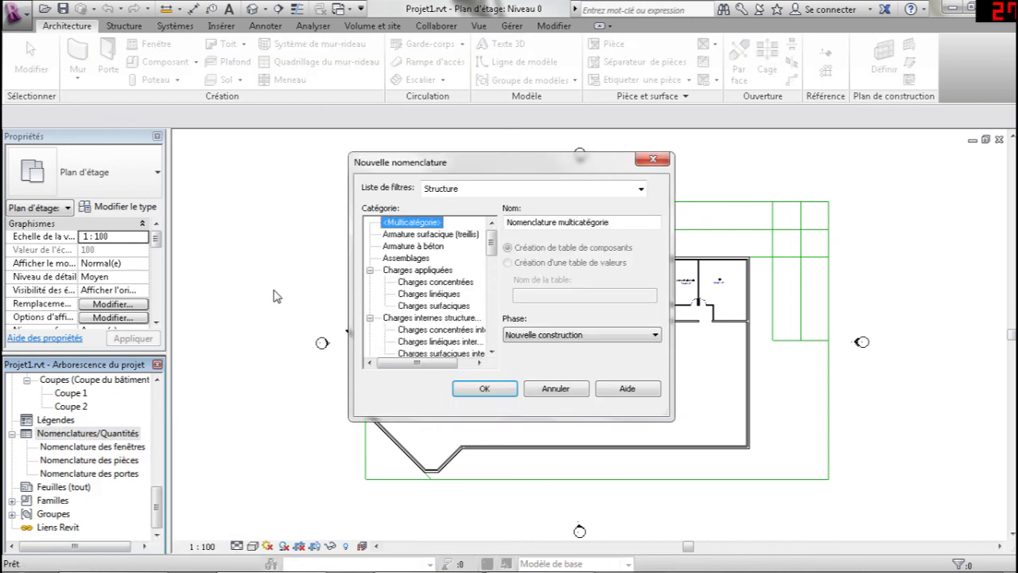
left_click_drag(490, 241, 489, 330)
scroll(489, 329, "down", 2)
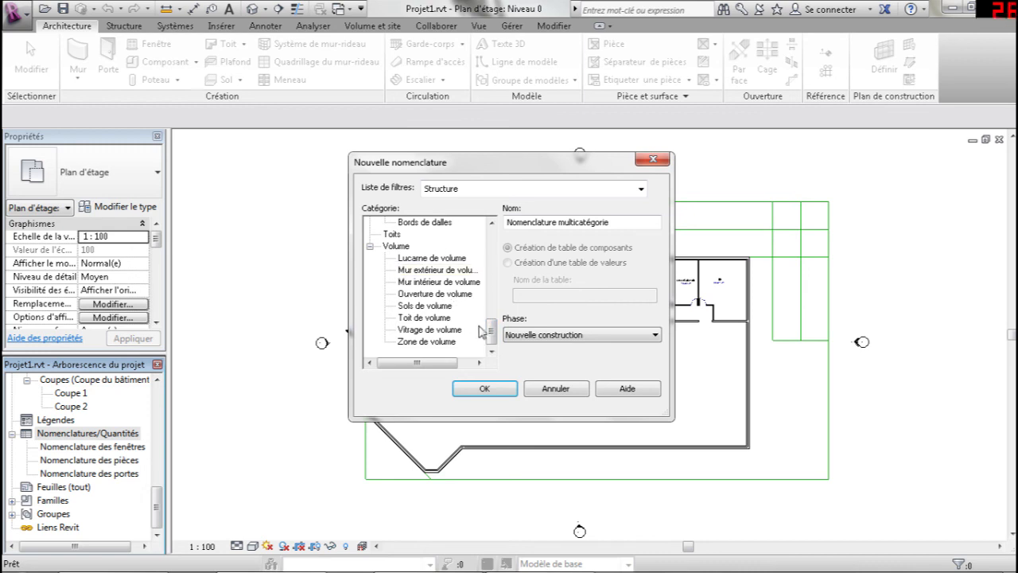
left_click_drag(493, 330, 493, 280)
left_click(391, 294)
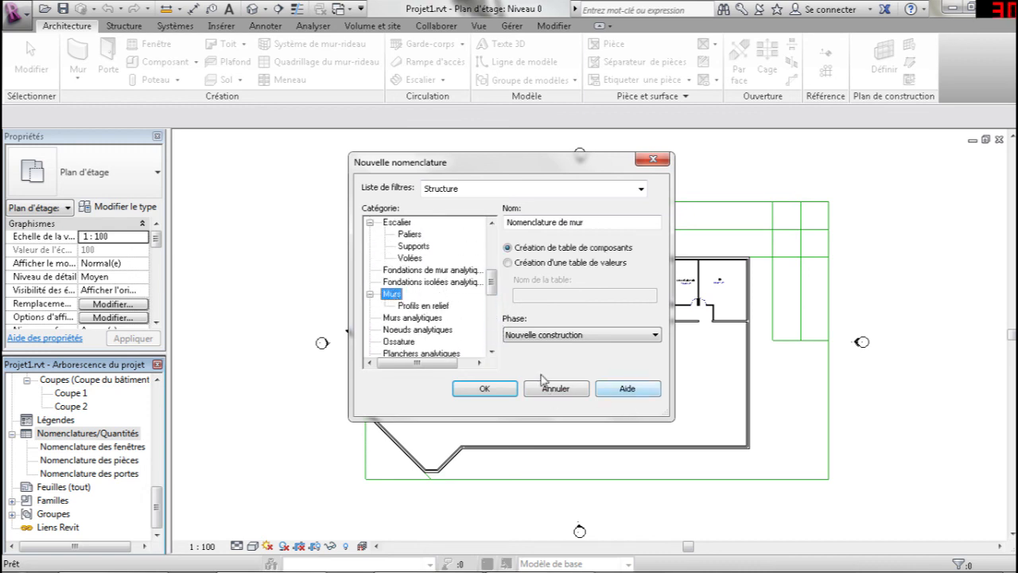
left_click(485, 388)
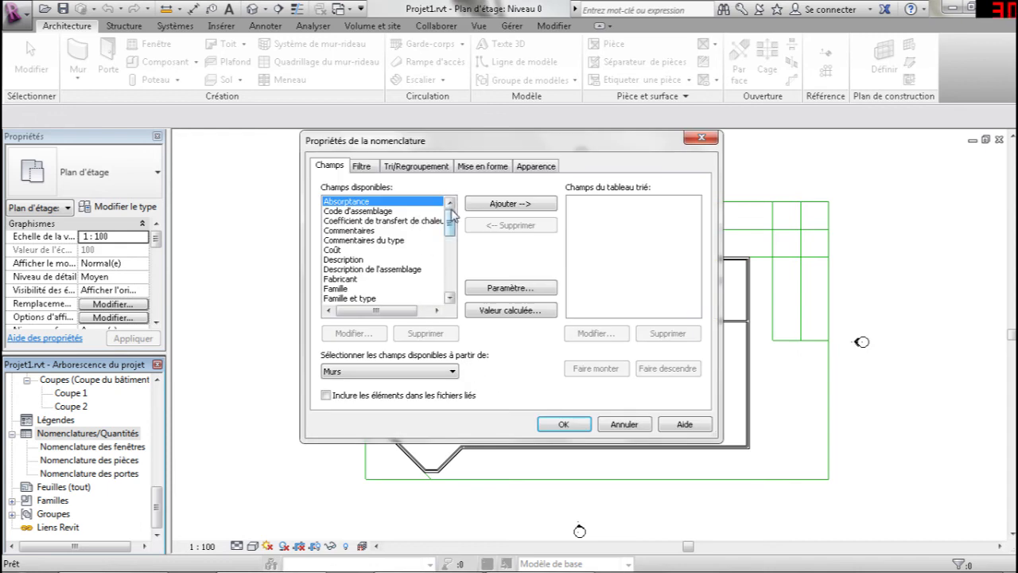
Step: Add every available wall field, from Absorptance to Volume estimatif d'armature, to the schedule and generate the table
triple_click(521, 204)
triple_click(520, 204)
triple_click(521, 204)
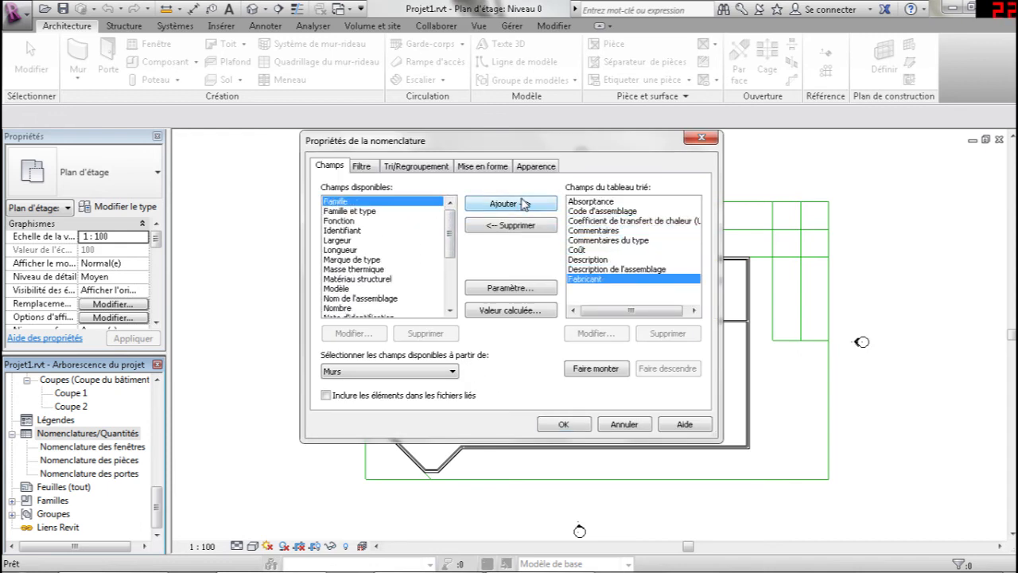
triple_click(521, 204)
triple_click(520, 203)
triple_click(521, 204)
triple_click(521, 203)
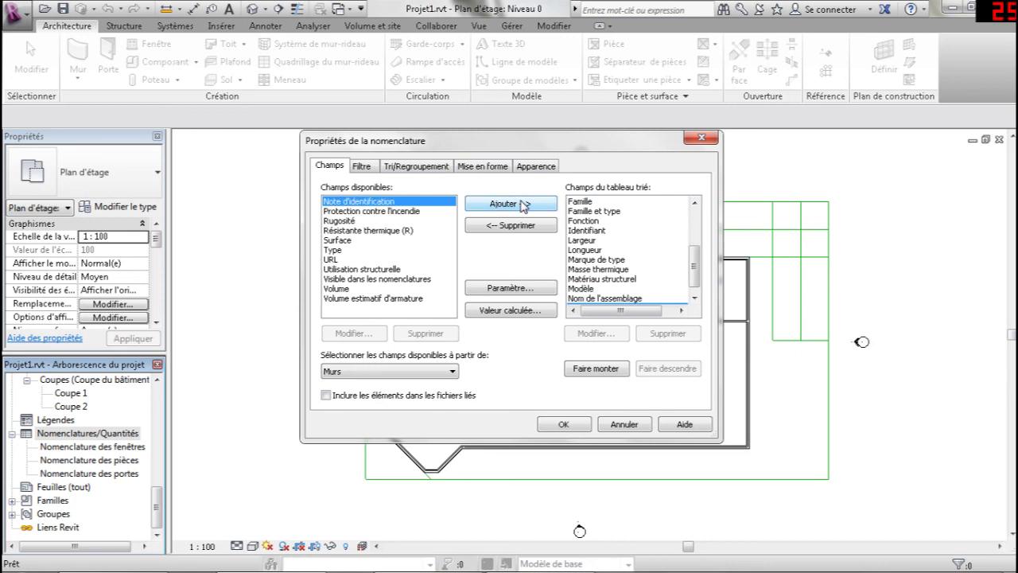
triple_click(521, 203)
triple_click(521, 203)
triple_click(520, 204)
triple_click(521, 204)
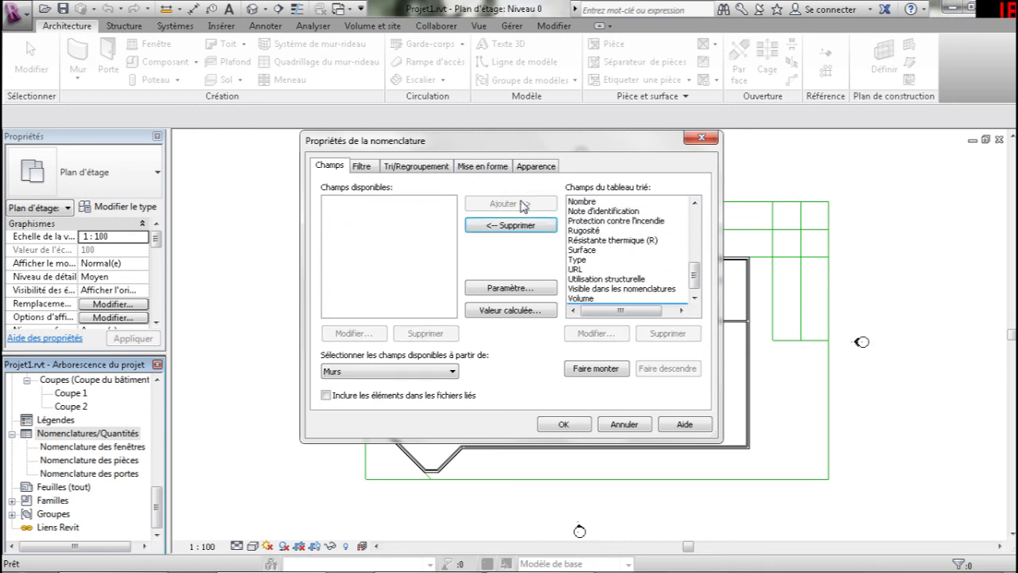
left_click(572, 427)
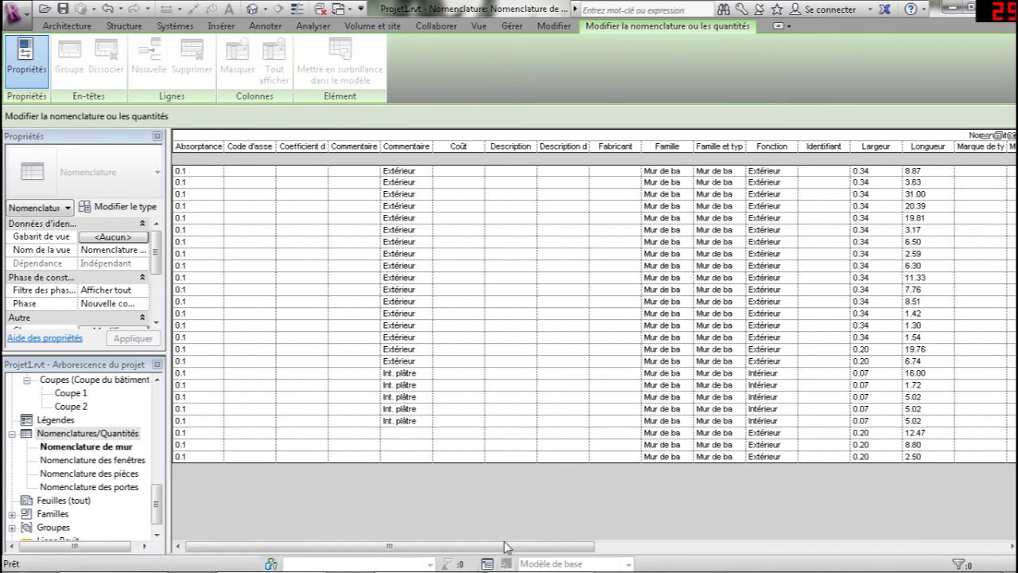
Step: Widen the Matériau structurel column of the wall schedule so that the full material names fit
left_click_drag(512, 548, 736, 550)
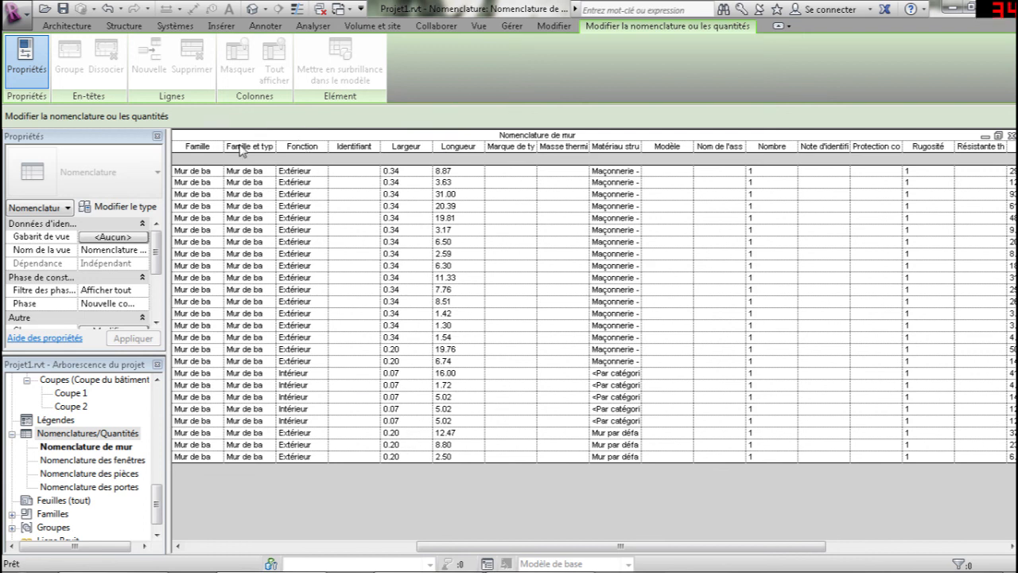
left_click_drag(738, 545, 819, 547)
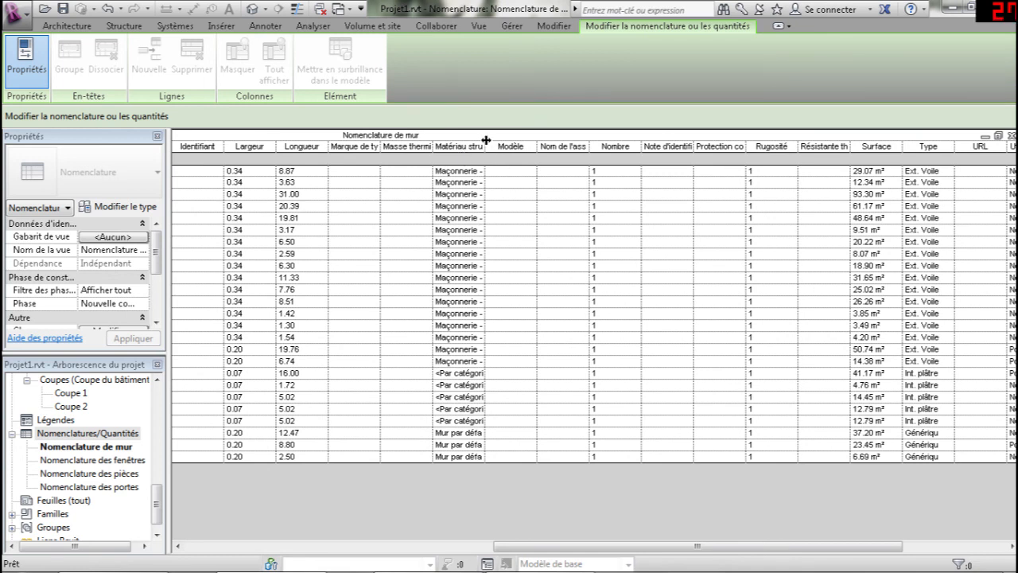
left_click_drag(520, 152, 570, 152)
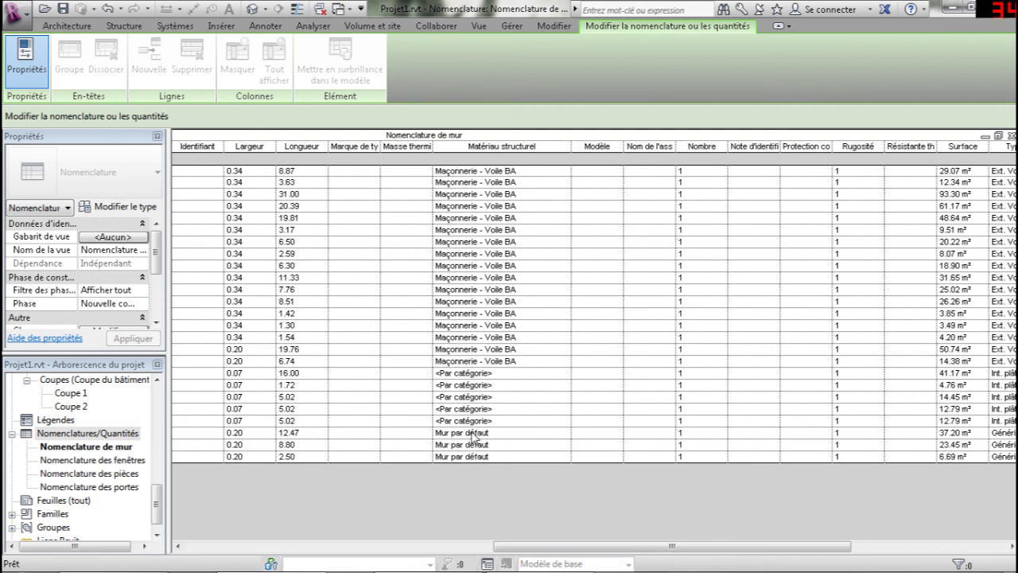
Step: Review the wall schedule's surface, type, structural use and volume columns, ending back at its first columns
left_click_drag(734, 552, 888, 552)
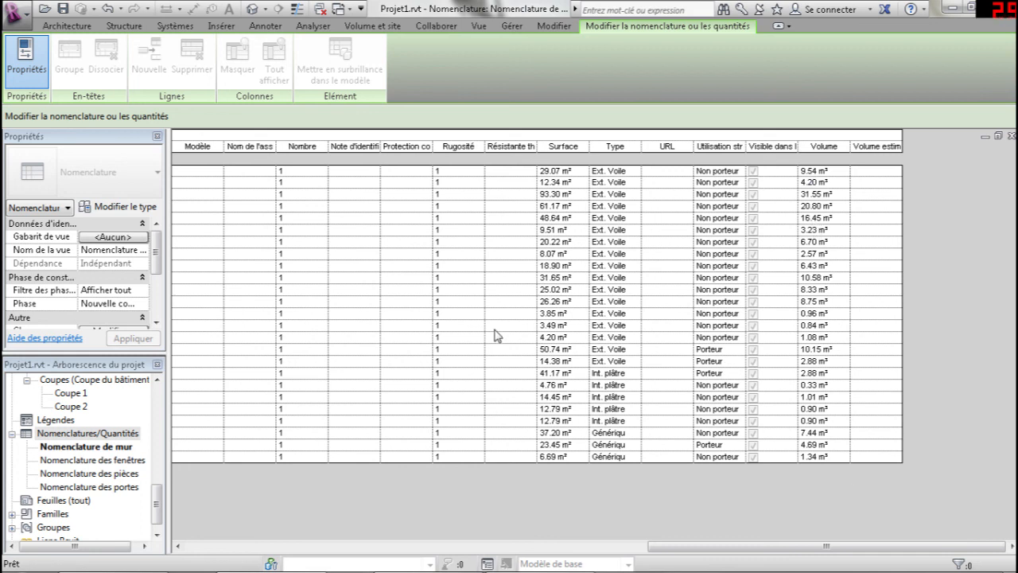
mouse_move(158, 501)
left_mouse_down()
mouse_move(157, 474)
mouse_move(156, 493)
left_mouse_up()
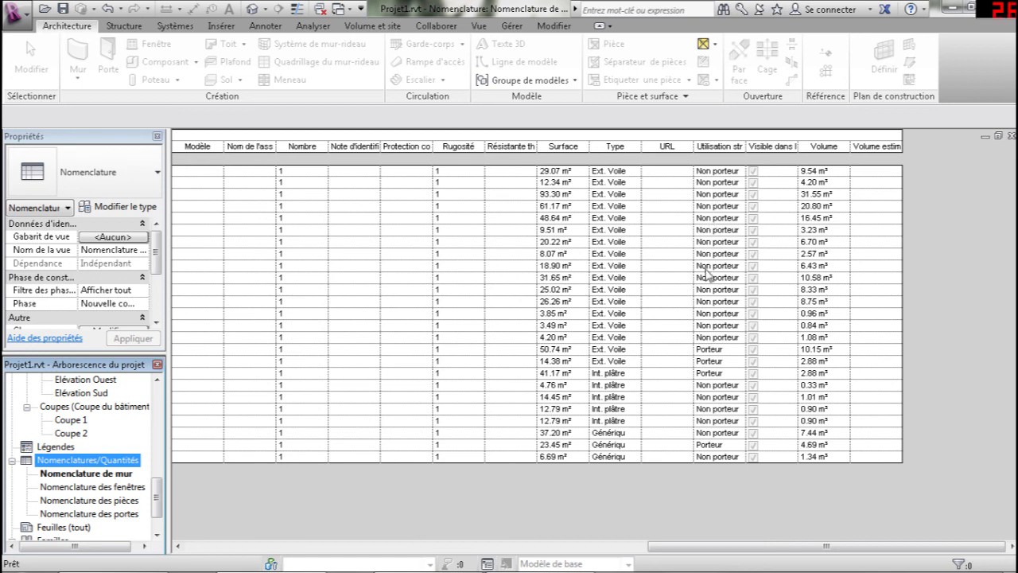
left_click_drag(835, 545, 376, 545)
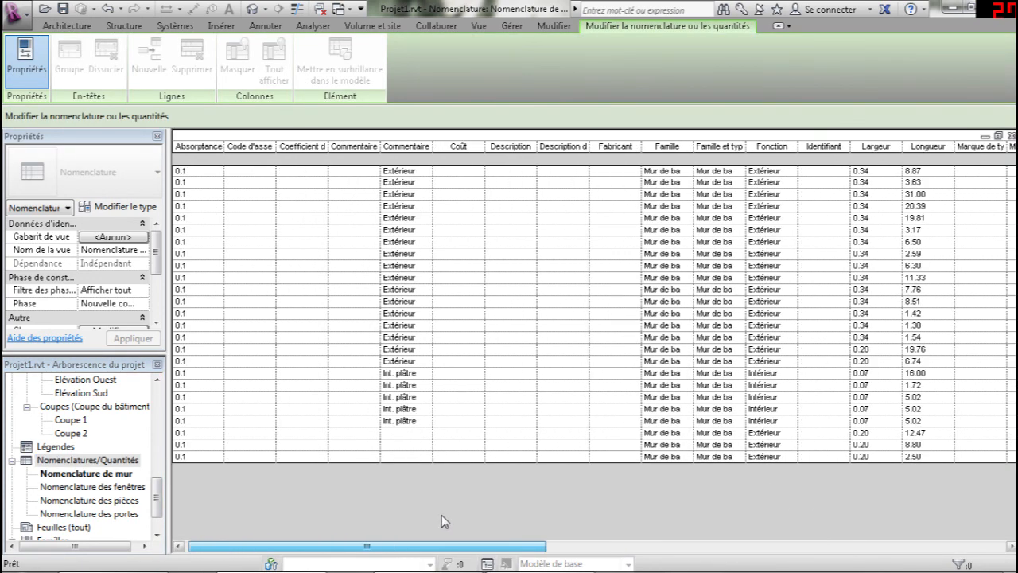
Step: Leave the wall schedule for the Niveau 0 floor plan and open the {3D} view
left_click_drag(162, 491, 154, 470)
double_click(83, 422)
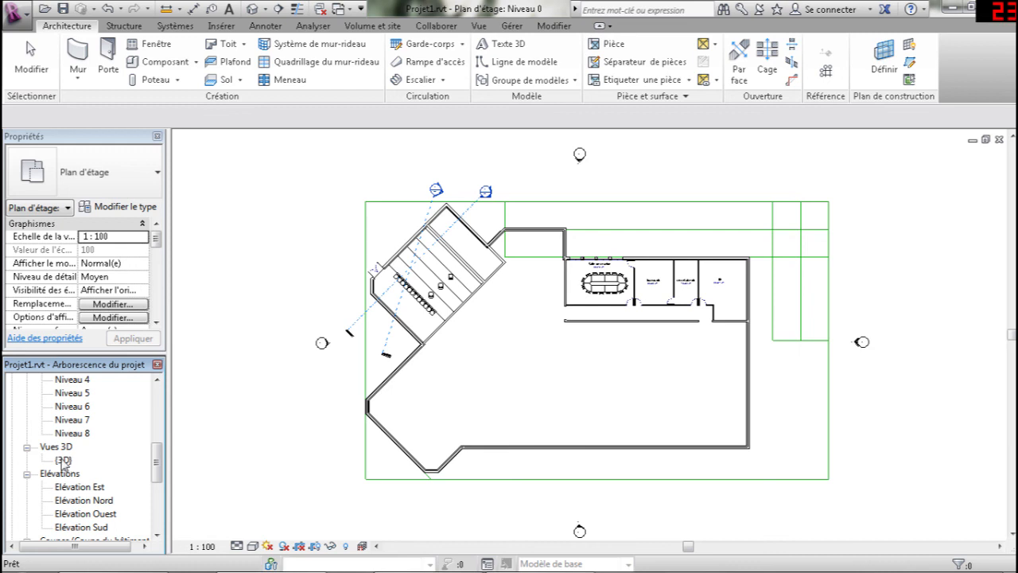
double_click(63, 461)
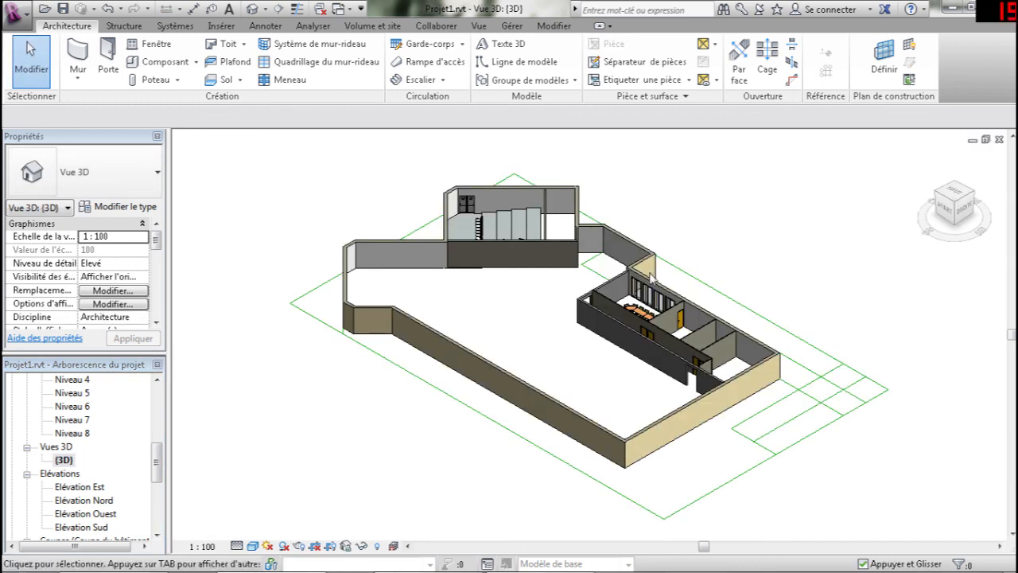